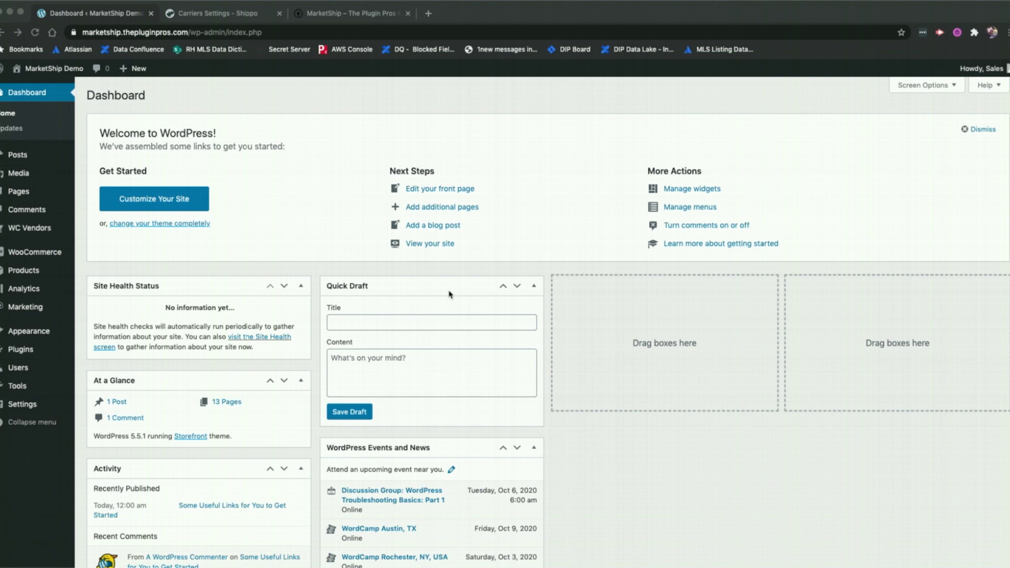
Open WooCommerce Settings from the admin sidebar and go to the Shipping tab
{"action": "mouse_move", "coordinate": [45, 255]}
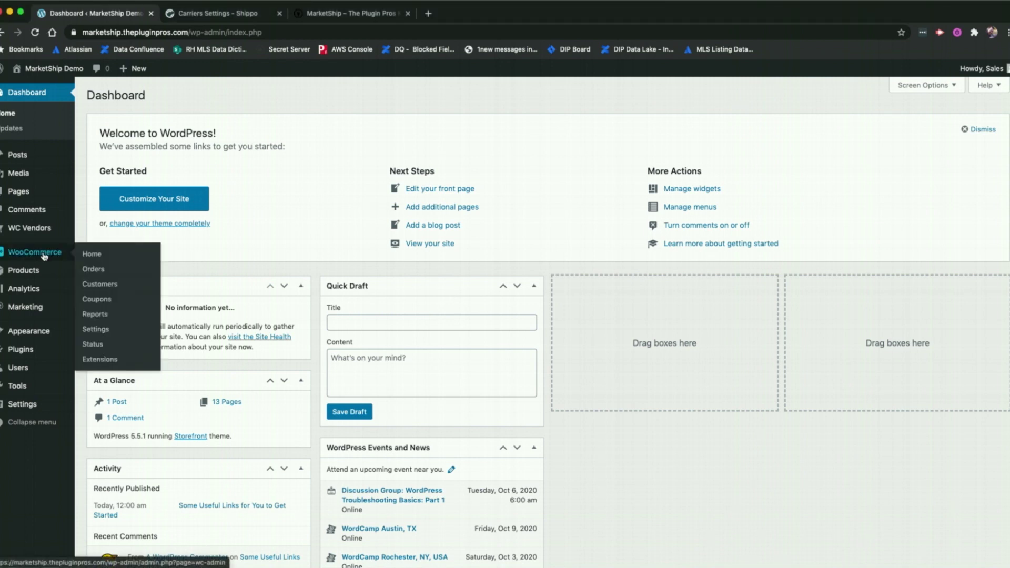
{"action": "left_click", "coordinate": [99, 331]}
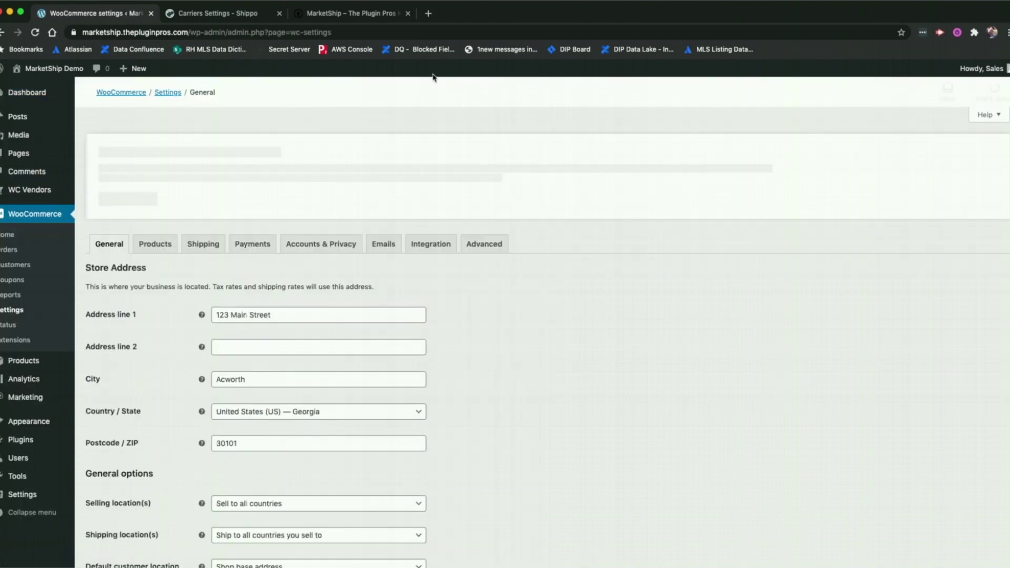
{"action": "left_click", "coordinate": [203, 246]}
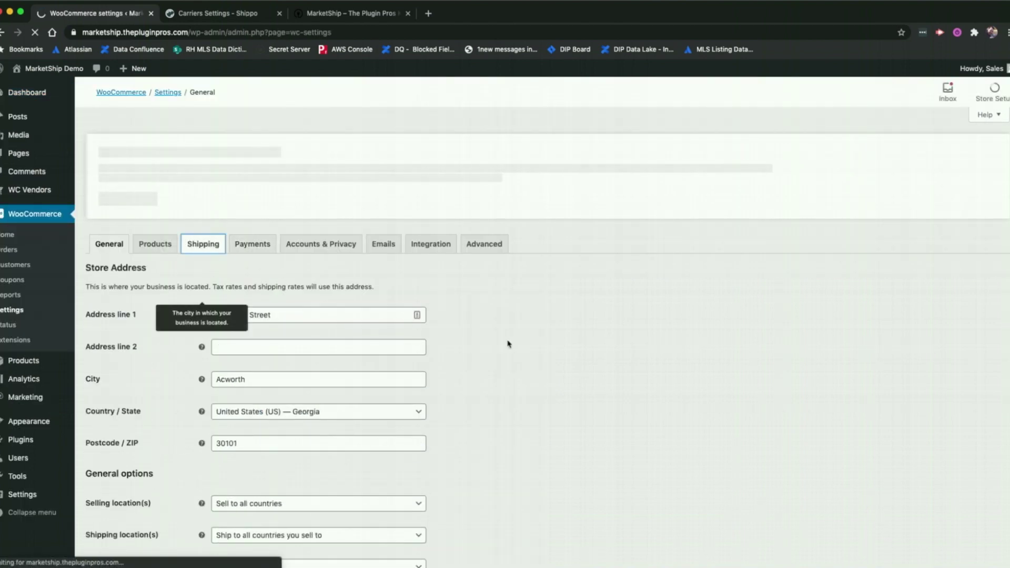
Open the MarketShip shipping section, read the docs' Getting Started guide, then return to the settings
{"action": "left_click", "coordinate": [345, 265]}
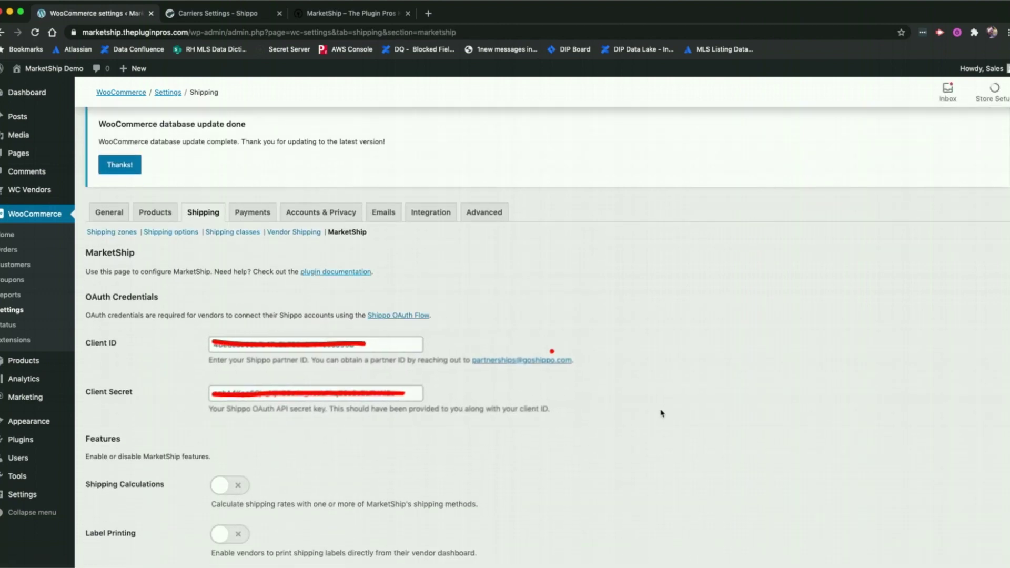
{"action": "scroll", "coordinate": [661, 414], "scroll_direction": "down", "scroll_amount": 1}
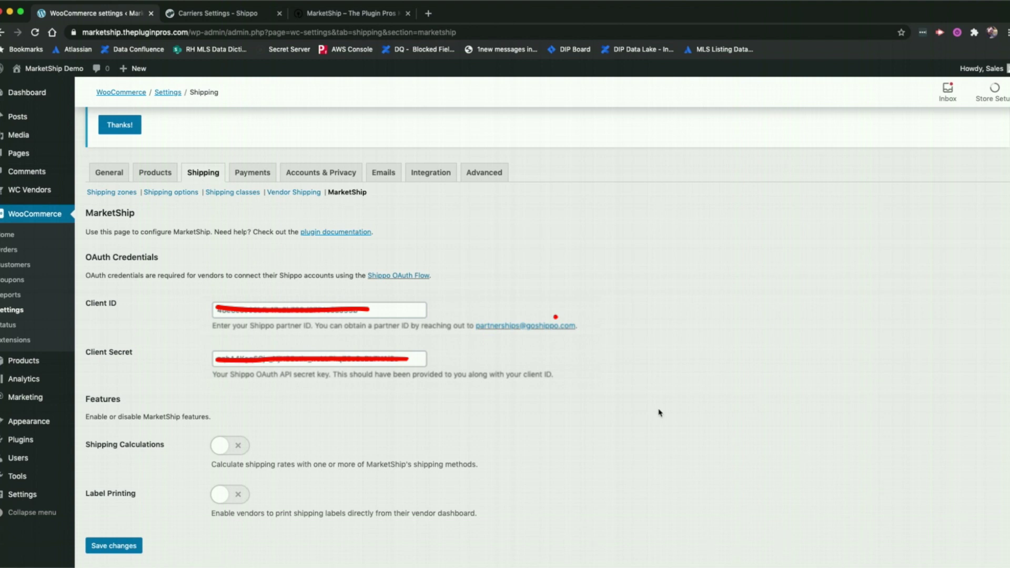
{"action": "left_click", "coordinate": [360, 15]}
{"action": "scroll", "coordinate": [596, 206], "scroll_direction": "up", "scroll_amount": 7}
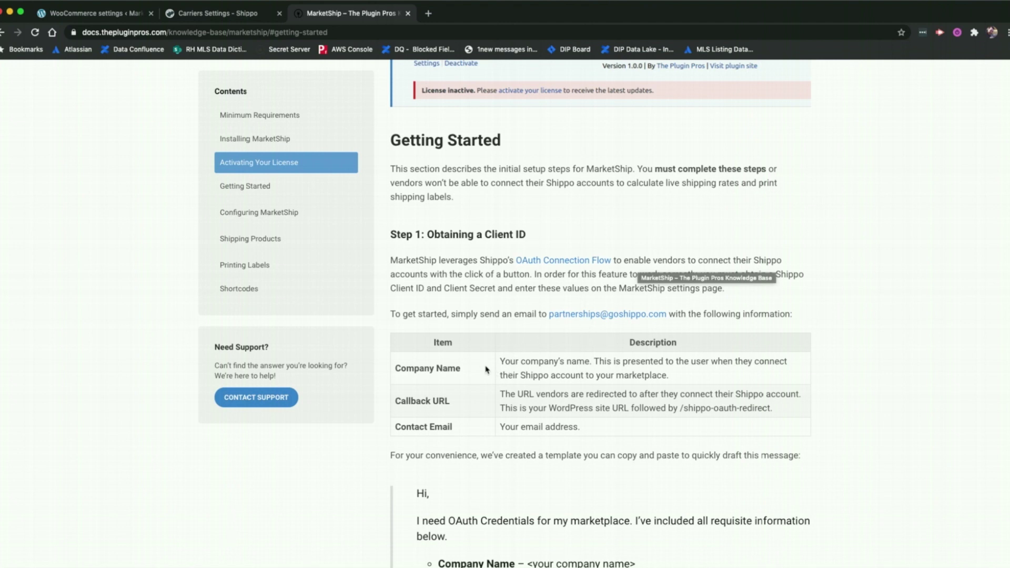
{"action": "scroll", "coordinate": [485, 368], "scroll_direction": "down", "scroll_amount": 4}
{"action": "scroll", "coordinate": [488, 371], "scroll_direction": "down", "scroll_amount": 2}
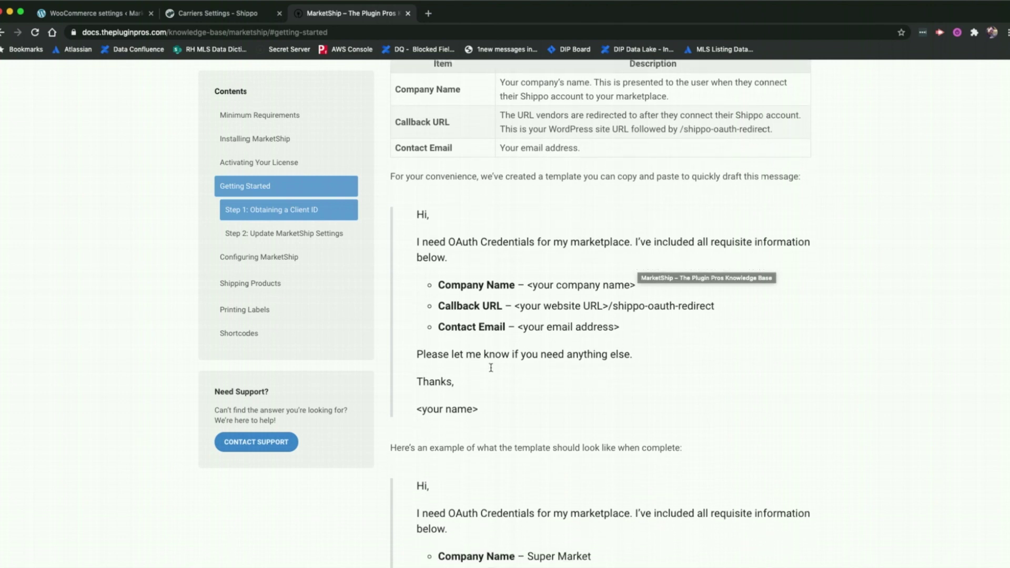
{"action": "scroll", "coordinate": [702, 401], "scroll_direction": "up", "scroll_amount": 1}
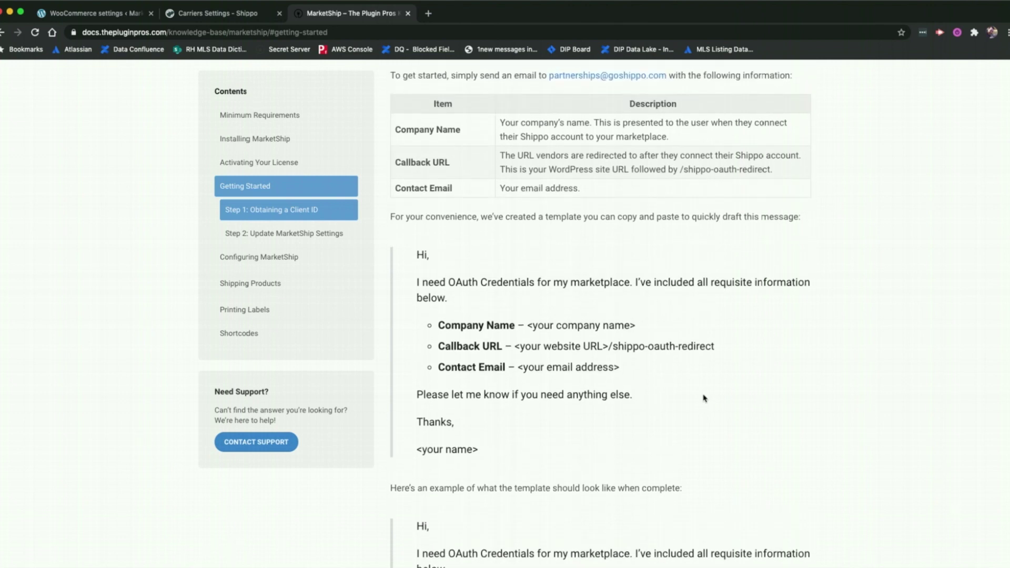
{"action": "left_click", "coordinate": [89, 13]}
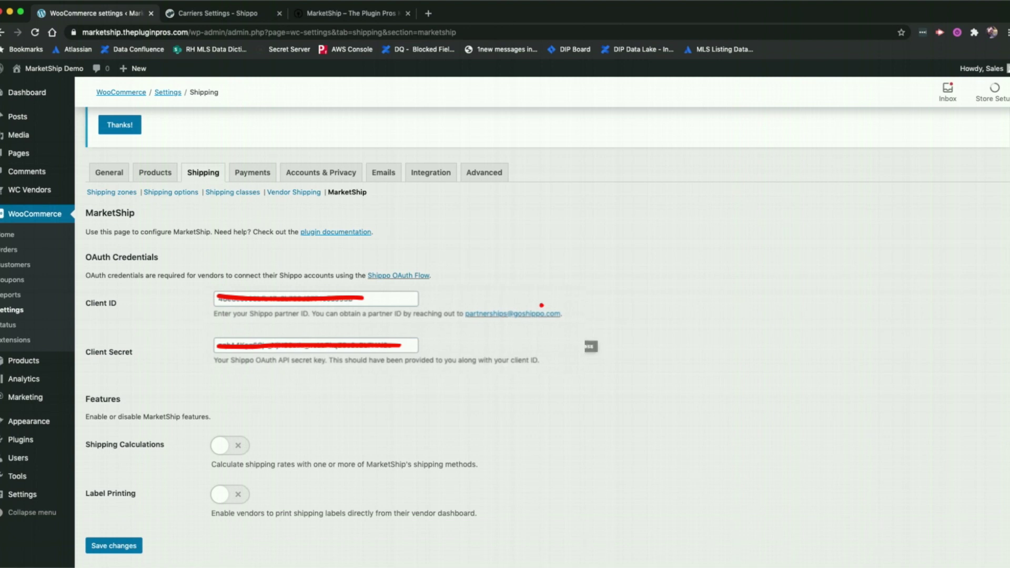
{"action": "scroll", "coordinate": [566, 482], "scroll_direction": "down", "scroll_amount": 1}
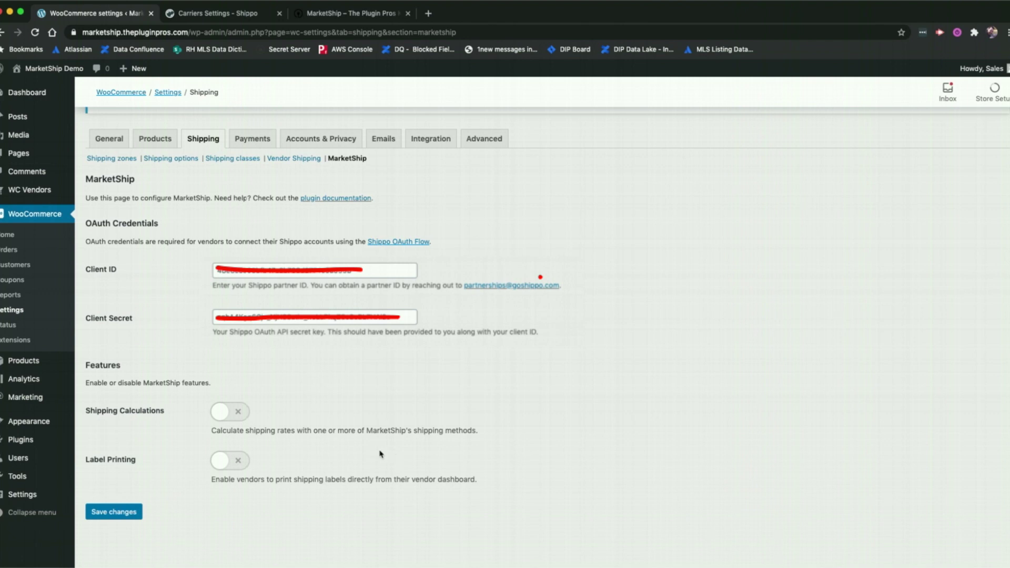
Switch on MarketShip's Shipping Calculations toggle to reveal its shipping method options
{"action": "left_click", "coordinate": [234, 412]}
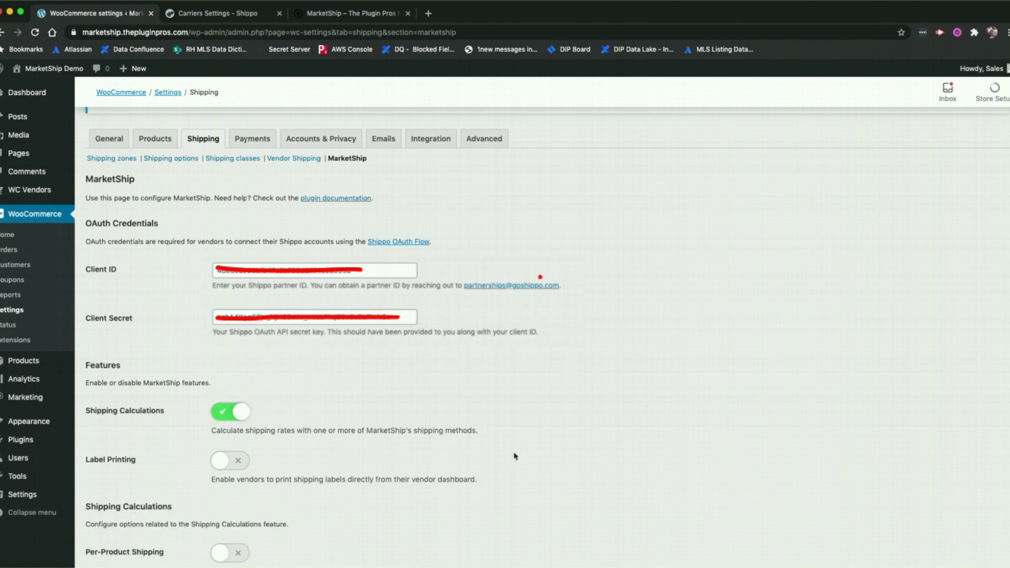
{"action": "scroll", "coordinate": [514, 458], "scroll_direction": "down", "scroll_amount": 5}
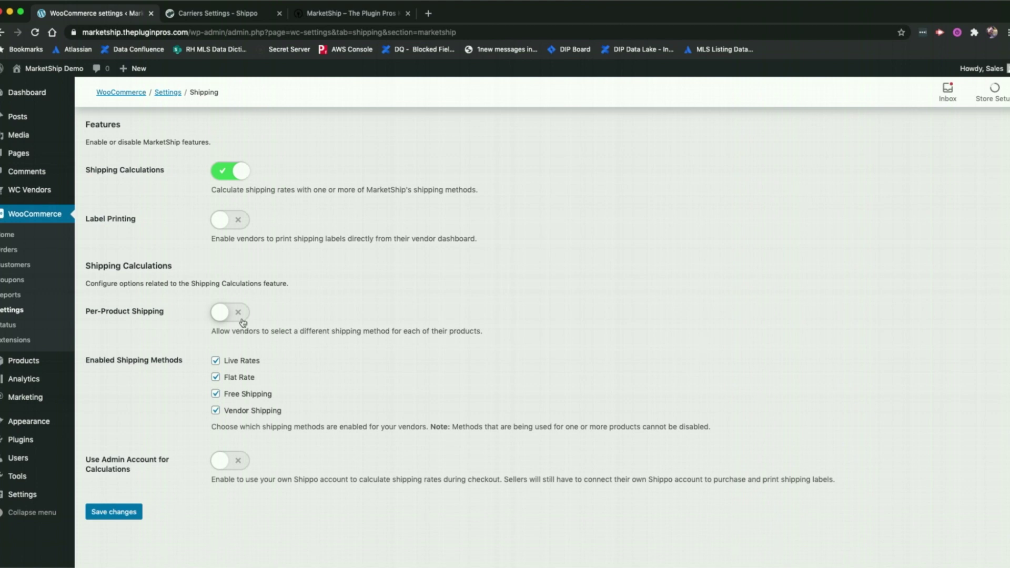
Enable Per-Product Shipping so vendors can pick a shipping method per product
{"action": "left_click", "coordinate": [230, 312]}
{"action": "scroll", "coordinate": [384, 379], "scroll_direction": "down", "scroll_amount": 1}
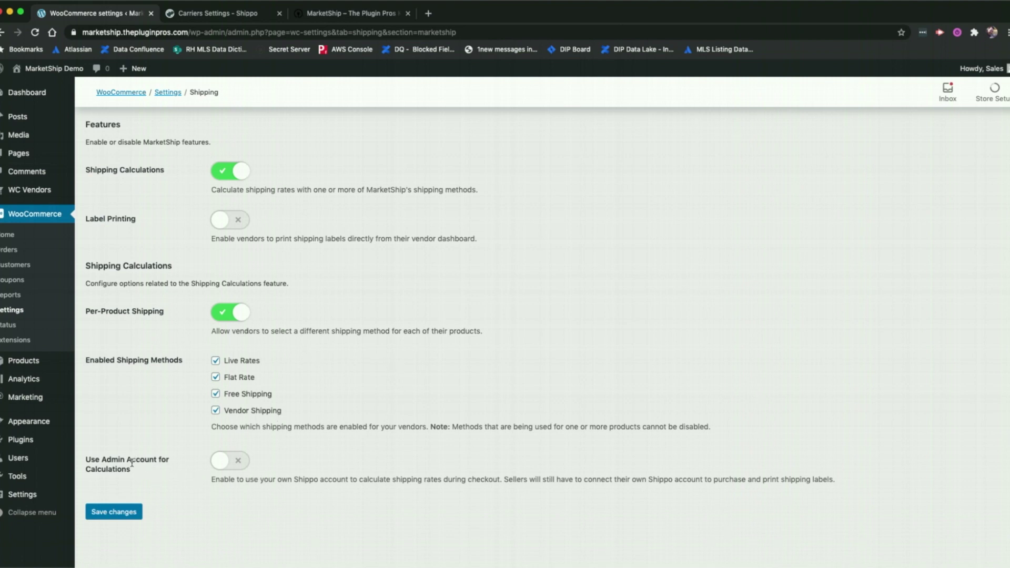
Switch on Use Admin Account for Calculations, revealing the Connect Shippo Account option
{"action": "left_click", "coordinate": [224, 467]}
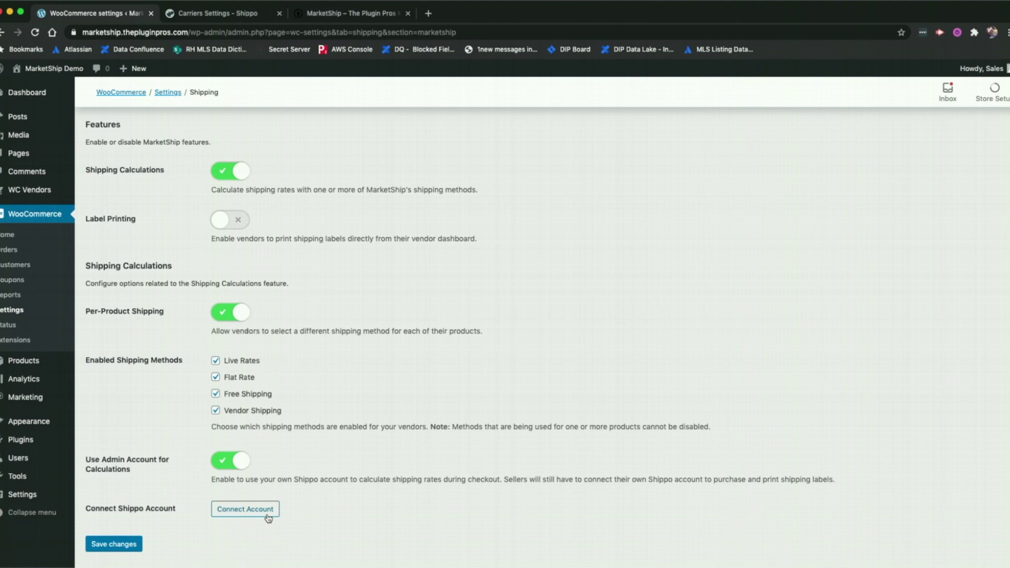
Connect the admin Shippo account, leaving the page when prompted, then view Shippo's Carriers settings
{"action": "left_click", "coordinate": [268, 516]}
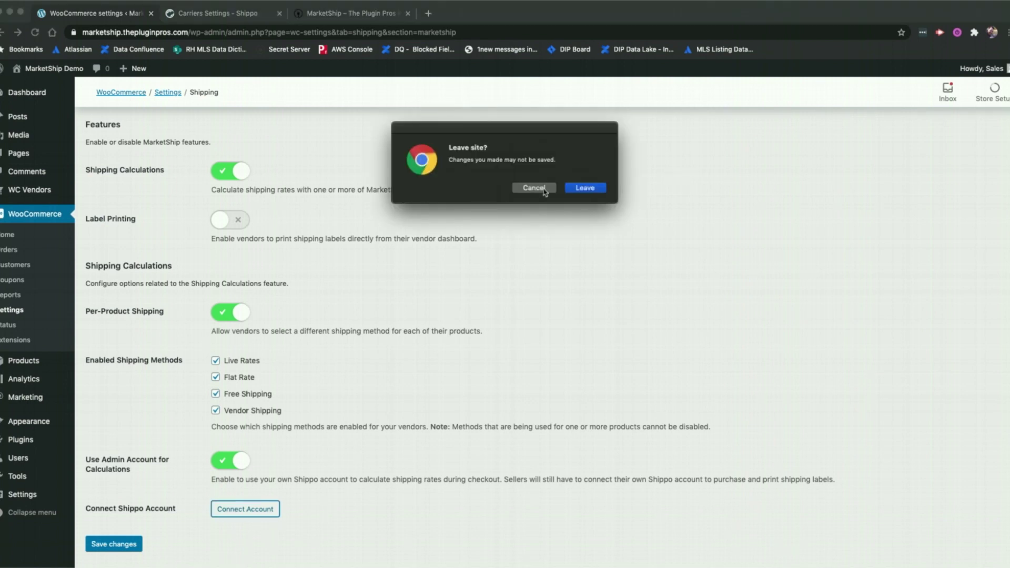
{"action": "left_click", "coordinate": [586, 189]}
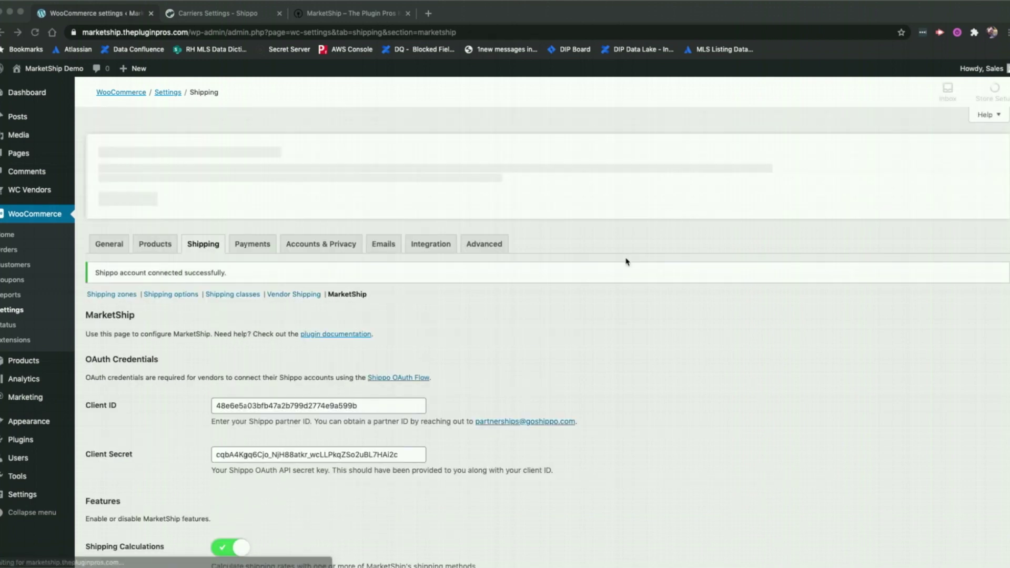
{"action": "scroll", "coordinate": [655, 390], "scroll_direction": "down", "scroll_amount": 8}
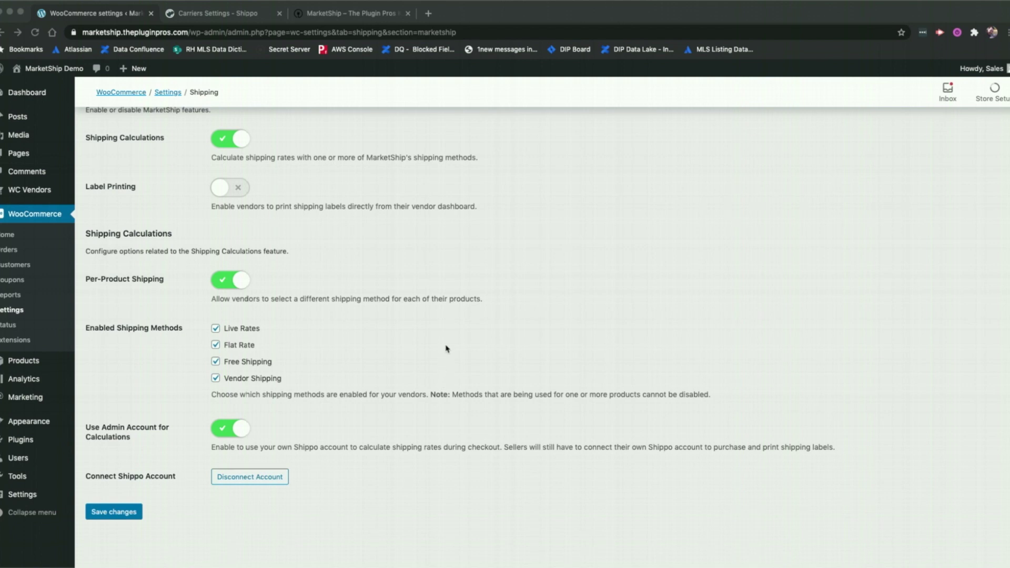
{"action": "left_click", "coordinate": [220, 15]}
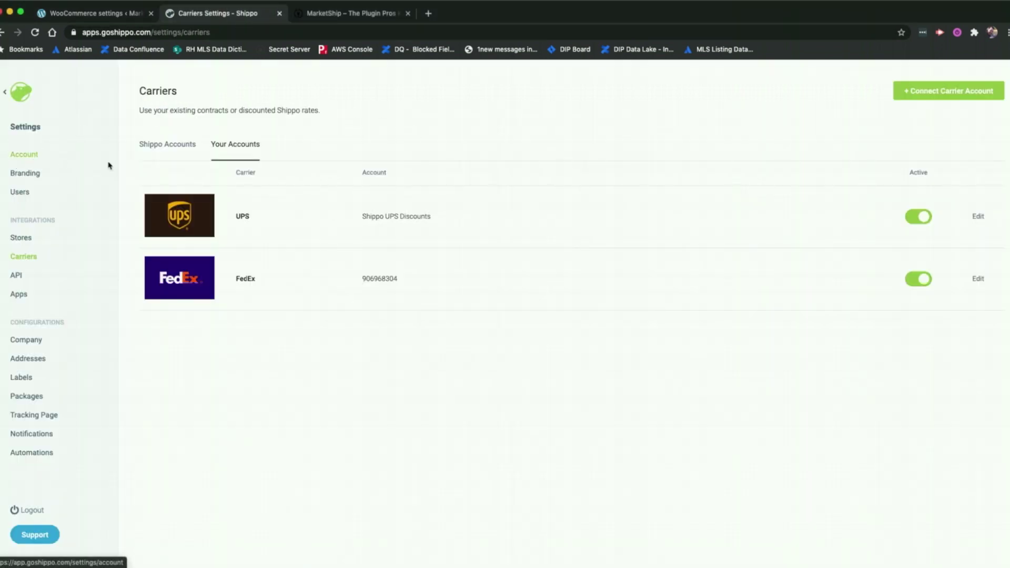
{"action": "left_click", "coordinate": [29, 155]}
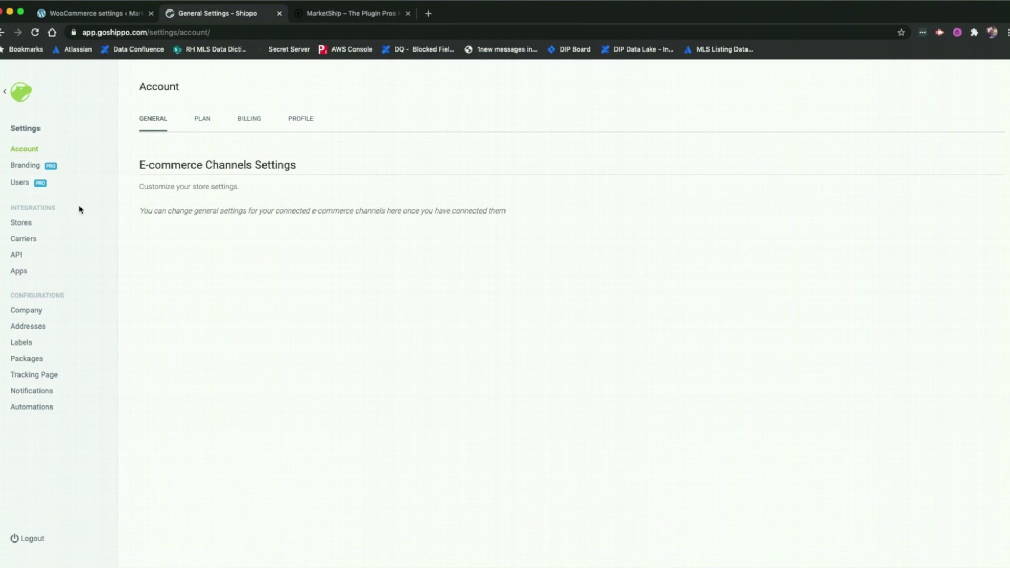
{"action": "left_click", "coordinate": [30, 241]}
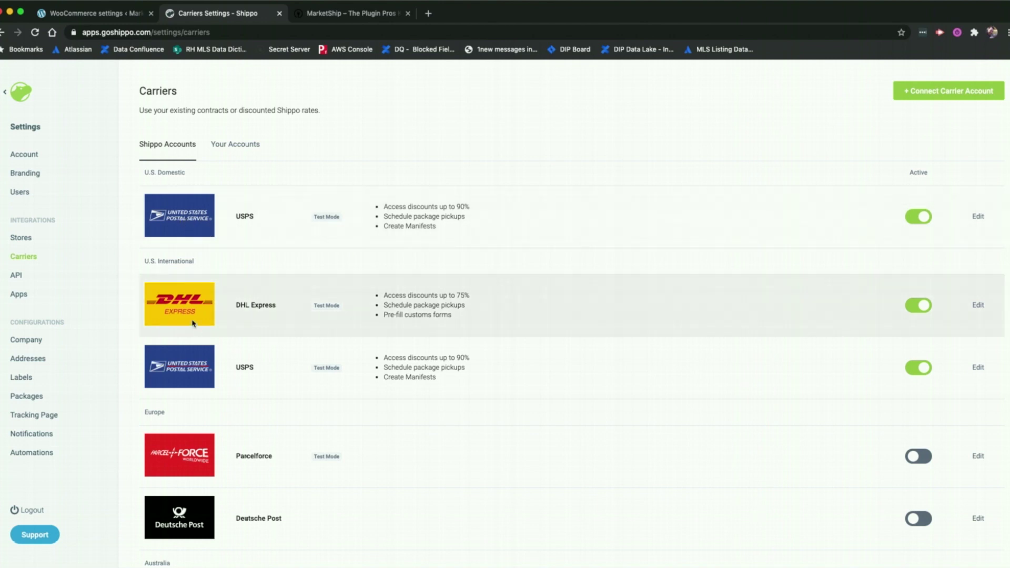
{"action": "scroll", "coordinate": [563, 435], "scroll_direction": "down", "scroll_amount": 3}
{"action": "scroll", "coordinate": [563, 434], "scroll_direction": "down", "scroll_amount": 5}
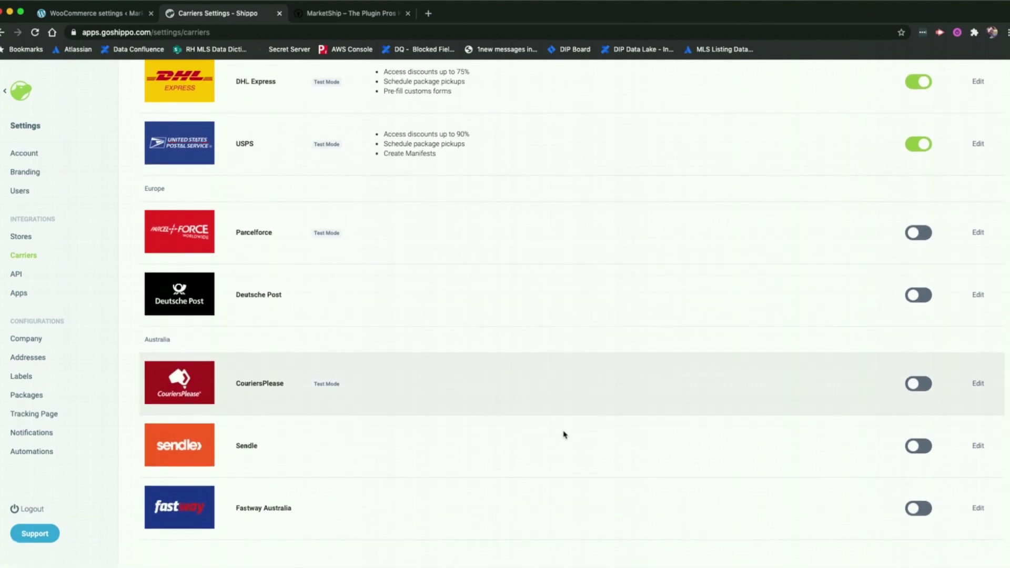
{"action": "scroll", "coordinate": [557, 422], "scroll_direction": "up", "scroll_amount": 8}
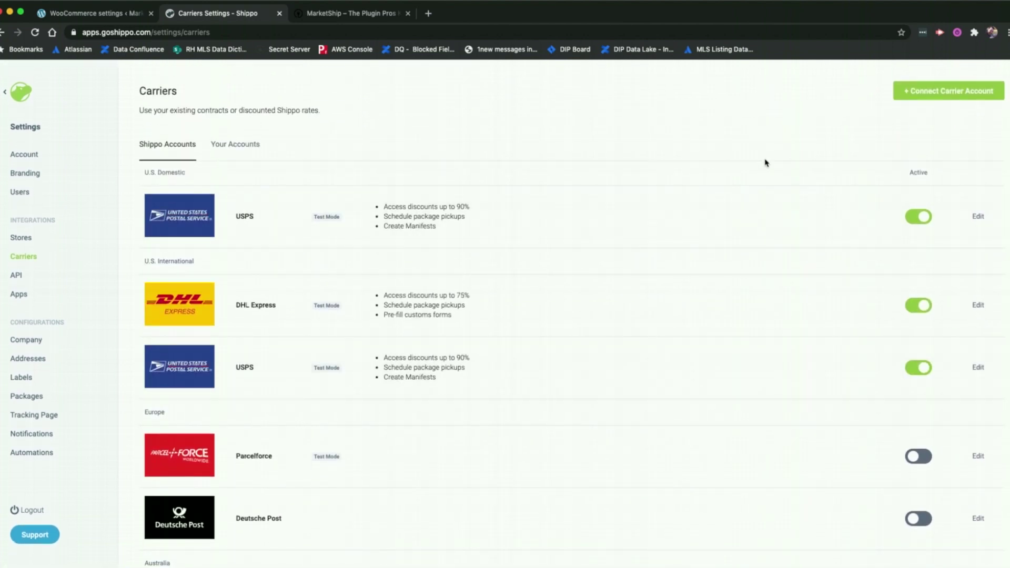
{"action": "left_click", "coordinate": [248, 147]}
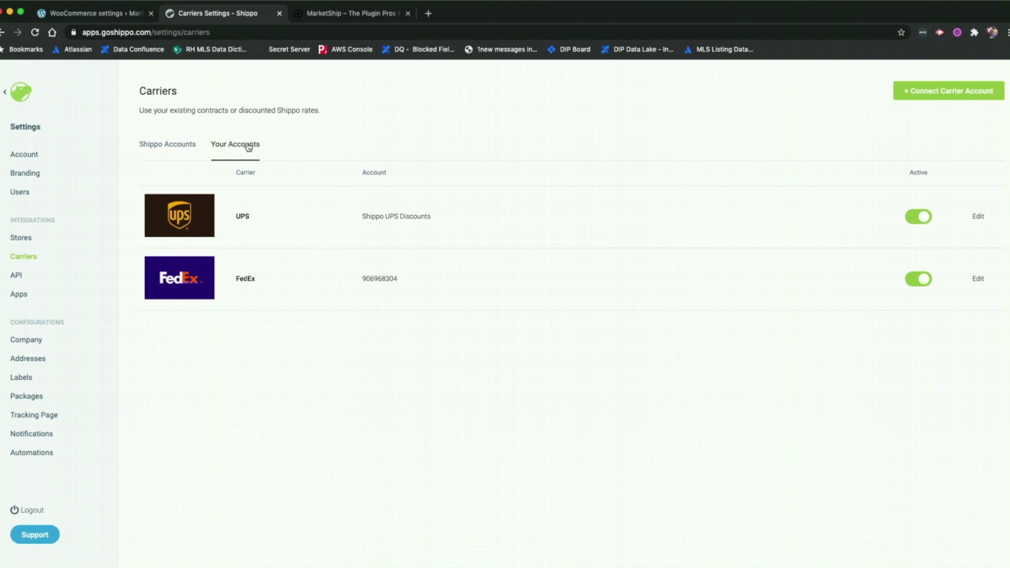
Start connecting a FedEx carrier in Shippo, cancel it, and return to the MarketShip settings
{"action": "left_click", "coordinate": [959, 94]}
{"action": "scroll", "coordinate": [505, 387], "scroll_direction": "down", "scroll_amount": 3}
{"action": "scroll", "coordinate": [506, 388], "scroll_direction": "up", "scroll_amount": 3}
{"action": "left_click", "coordinate": [388, 239]}
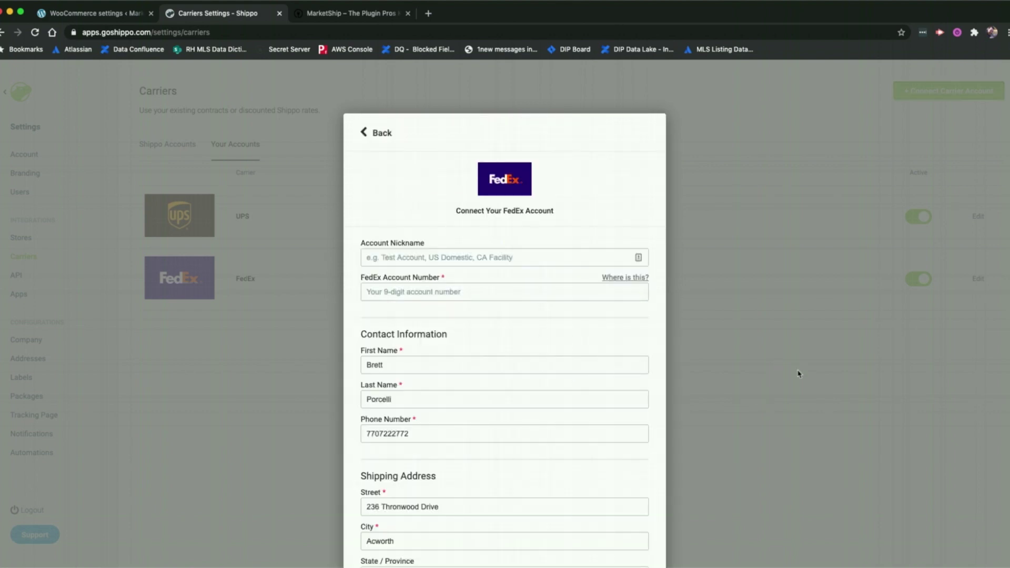
{"action": "left_click", "coordinate": [369, 134]}
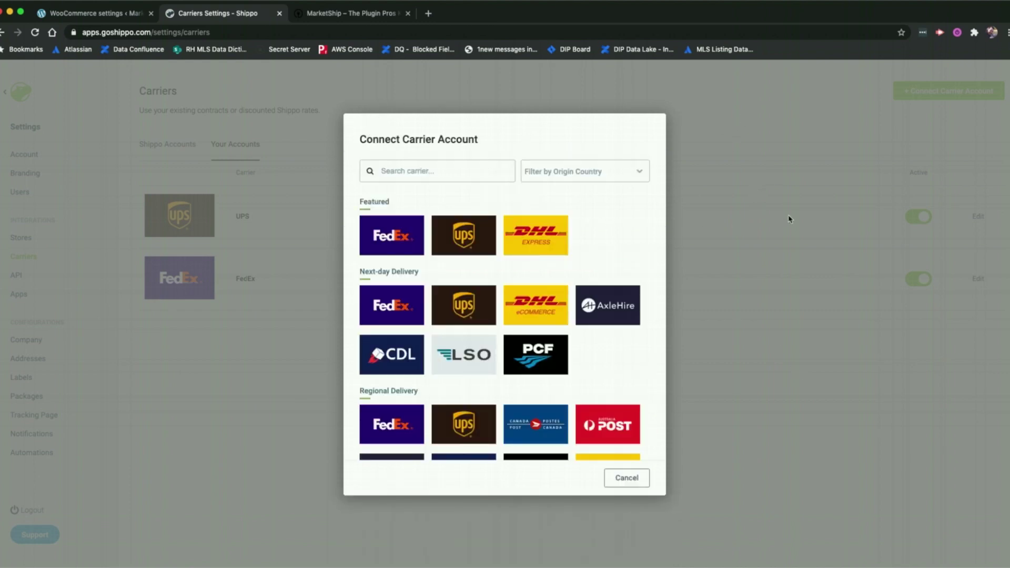
{"action": "left_click", "coordinate": [627, 480]}
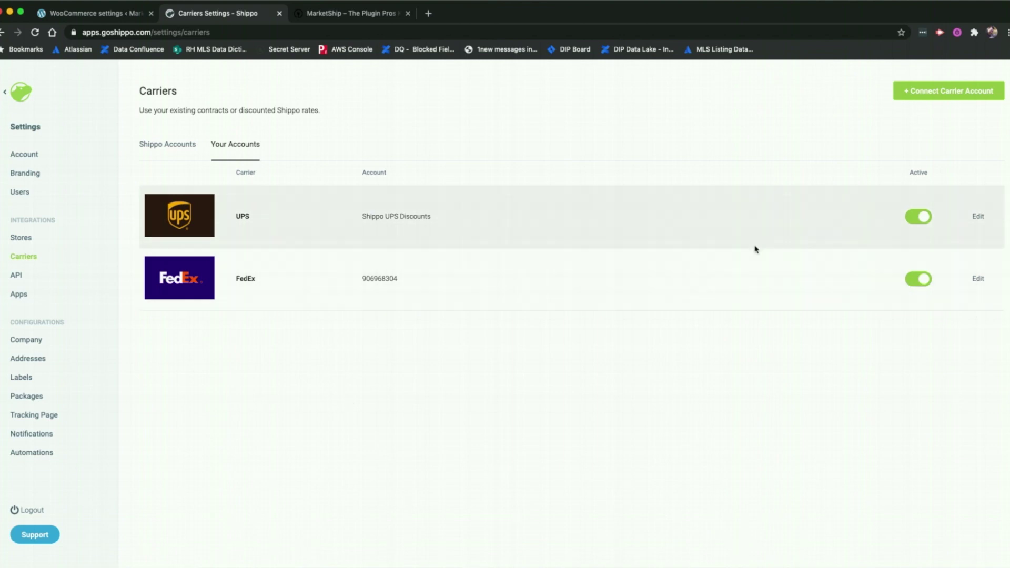
{"action": "left_click", "coordinate": [102, 16]}
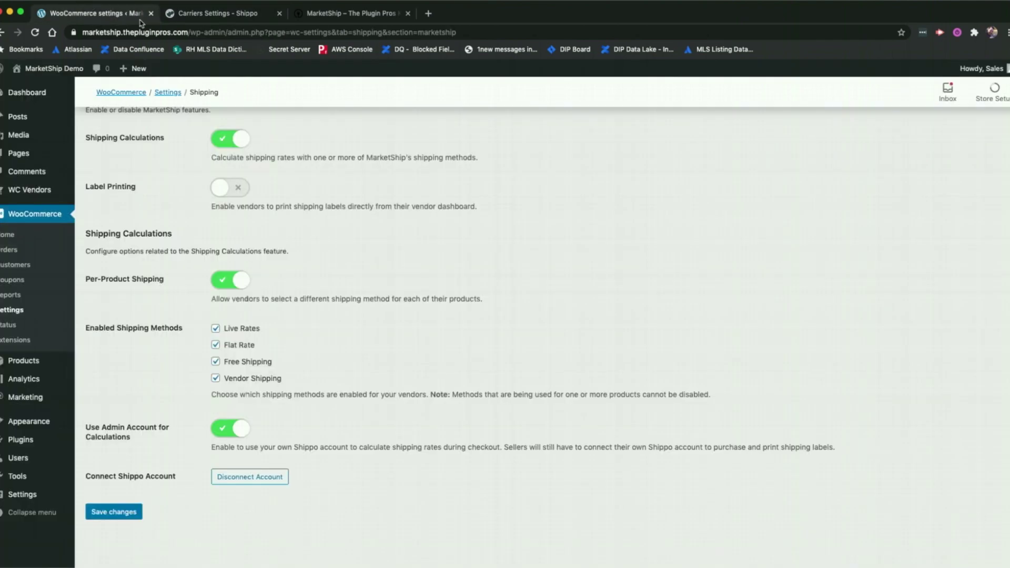
Turn on Label Printing for vendors and save the MarketShip shipping settings
{"action": "left_click", "coordinate": [104, 511]}
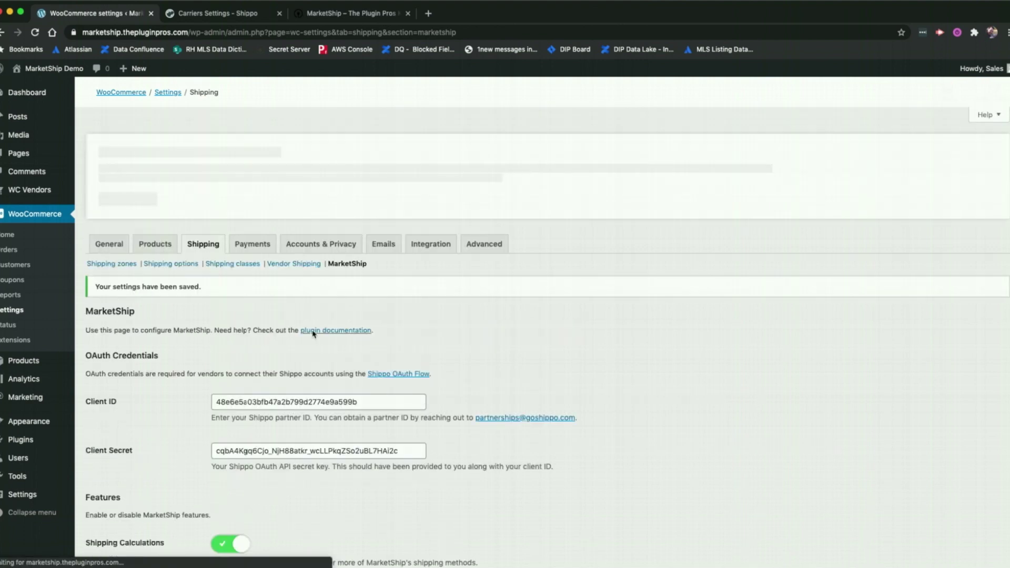
{"action": "scroll", "coordinate": [222, 440], "scroll_direction": "down", "scroll_amount": 3}
{"action": "left_click", "coordinate": [222, 441]}
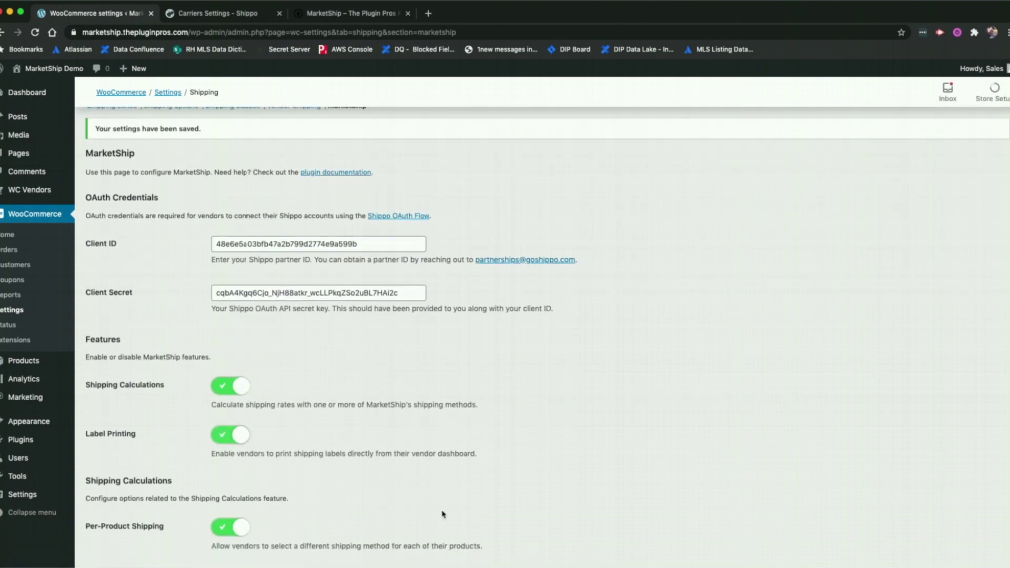
{"action": "scroll", "coordinate": [222, 441], "scroll_direction": "down", "scroll_amount": 5}
{"action": "left_click", "coordinate": [115, 513]}
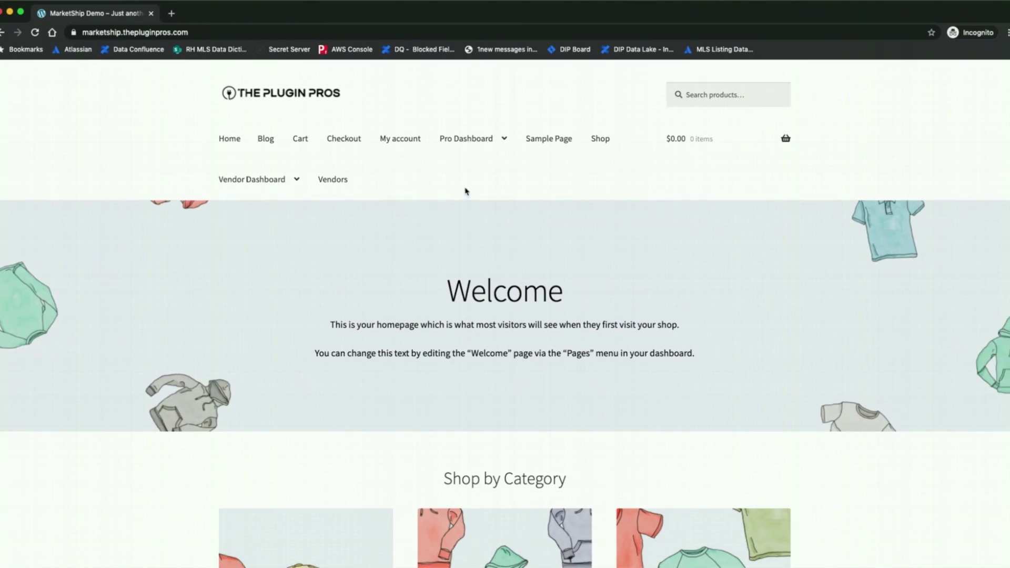
Open the vendor Pro Dashboard's store Settings and scroll down to the Store Address fields
{"action": "left_click", "coordinate": [468, 142]}
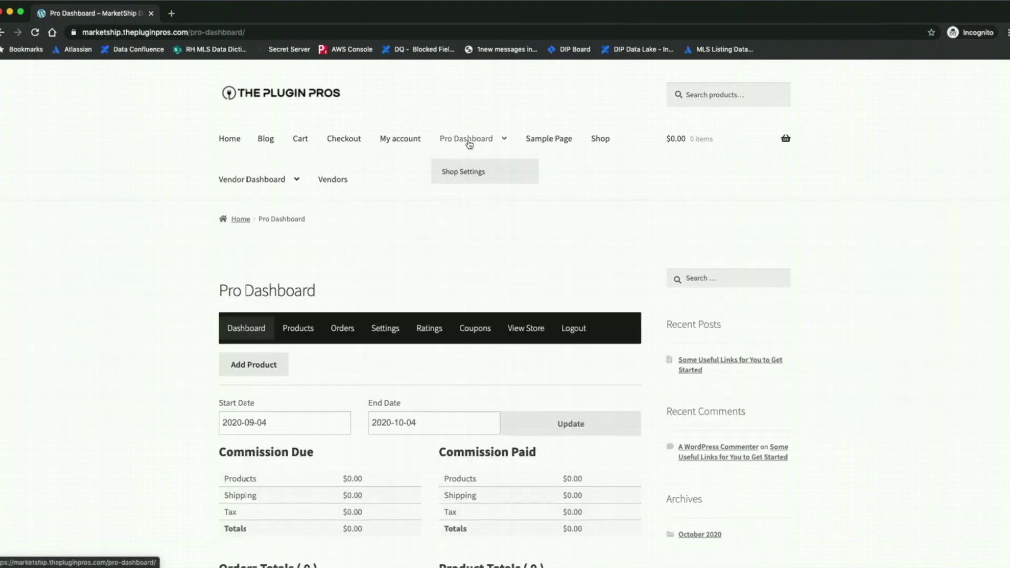
{"action": "left_click", "coordinate": [387, 329]}
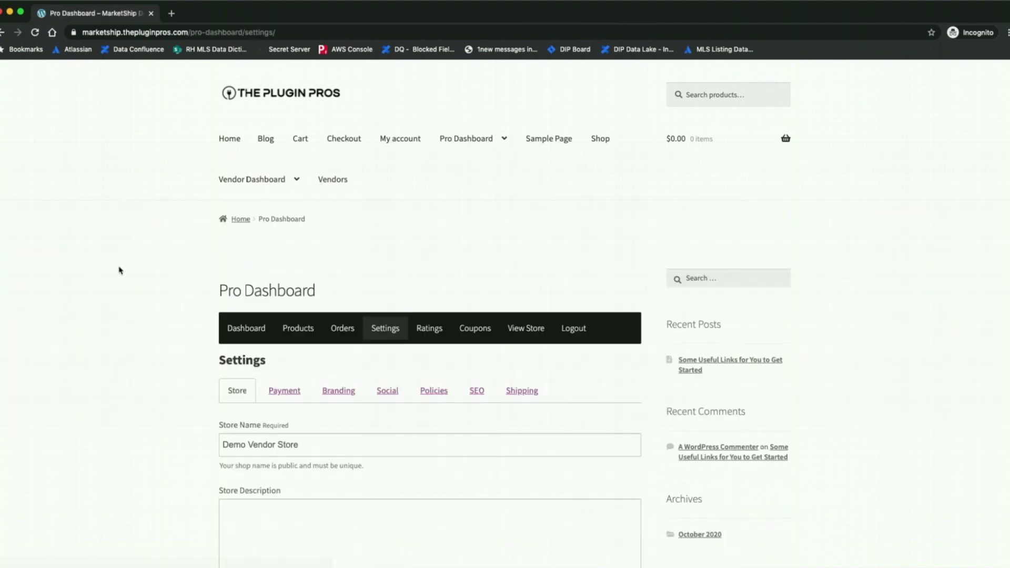
{"action": "scroll", "coordinate": [121, 270], "scroll_direction": "down", "scroll_amount": 7}
{"action": "scroll", "coordinate": [124, 269], "scroll_direction": "down", "scroll_amount": 4}
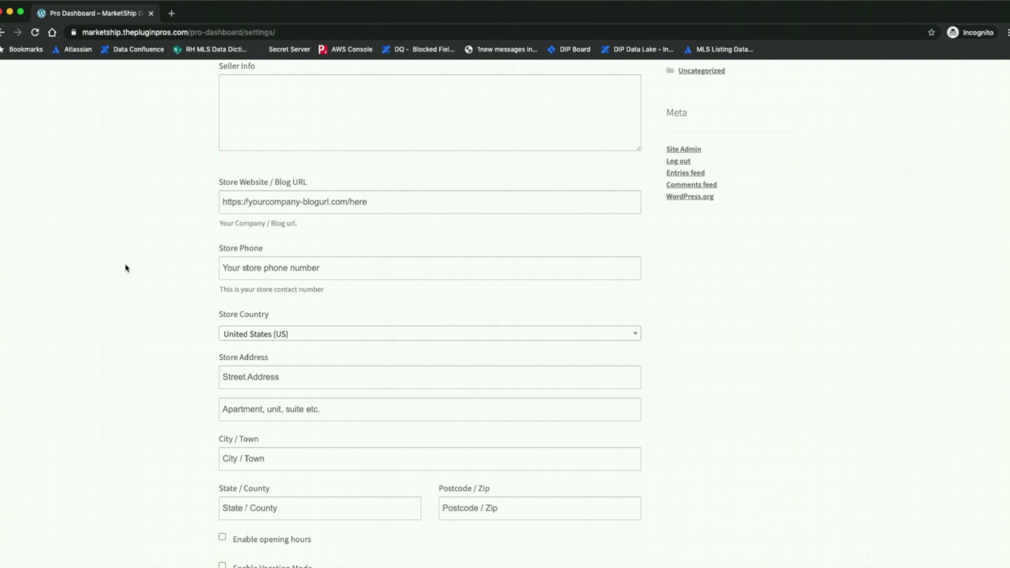
{"action": "scroll", "coordinate": [126, 267], "scroll_direction": "down", "scroll_amount": 3}
Fill in the vendor store's street, city, state and postcode fields, then save the changes
{"action": "left_click", "coordinate": [253, 273]}
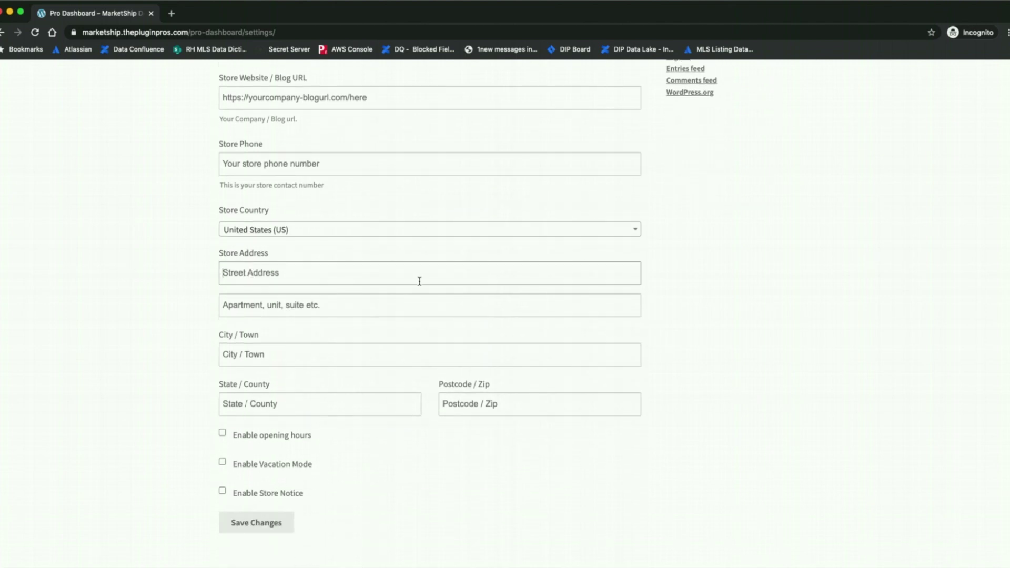
{"action": "type", "text": "456 Main Street"}
{"action": "key", "text": "Tab"}
{"action": "key", "text": "Tab"}
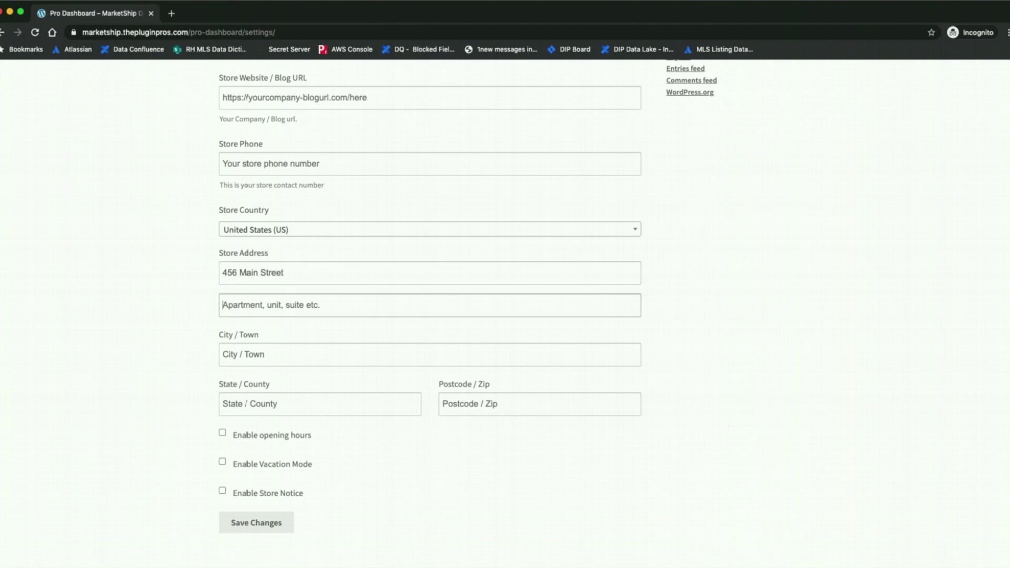
{"action": "type", "text": "Acwo"}
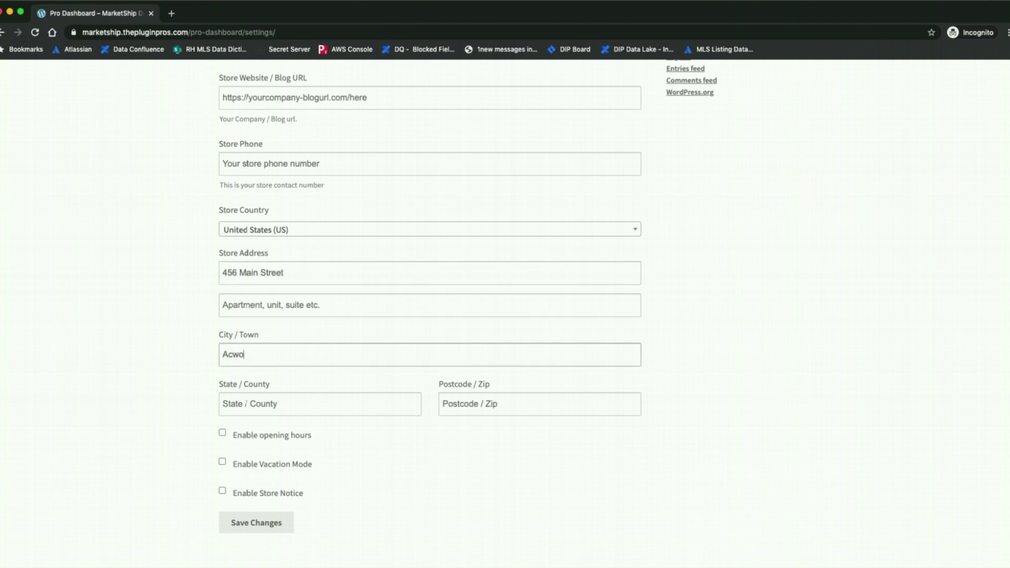
{"action": "type", "text": "rth"}
{"action": "key", "text": "Tab"}
{"action": "type", "text": "G"}
{"action": "key", "text": "Tab"}
{"action": "type", "text": "30101"}
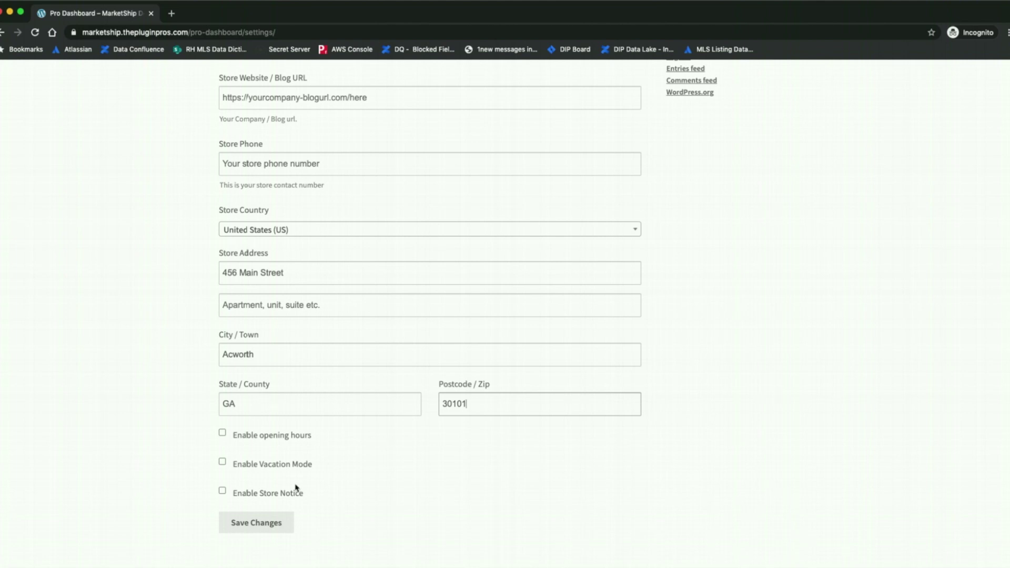
{"action": "left_click", "coordinate": [251, 532]}
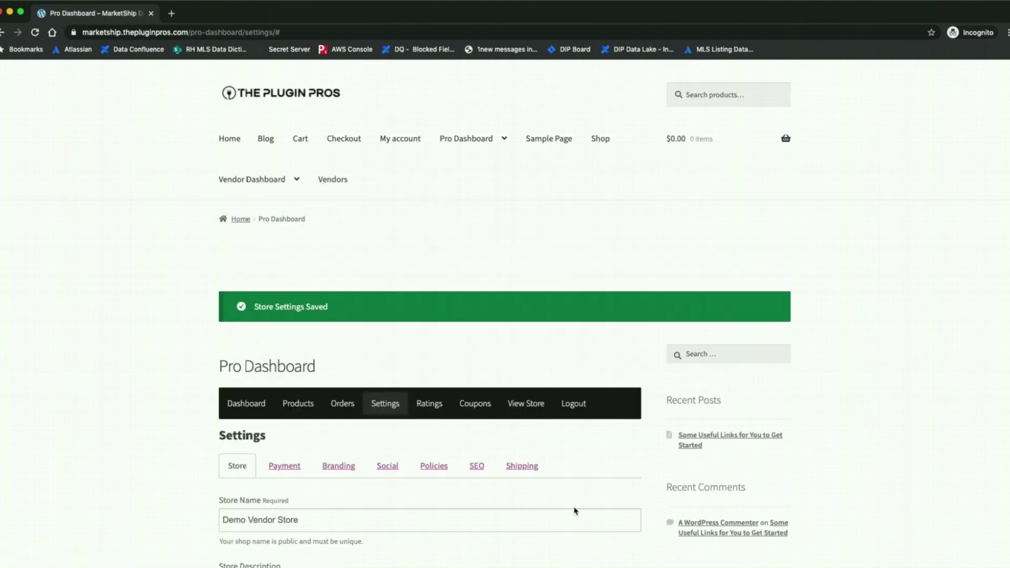
Select Live Rates as the store's default shipping method and save the settings
{"action": "left_click", "coordinate": [520, 468]}
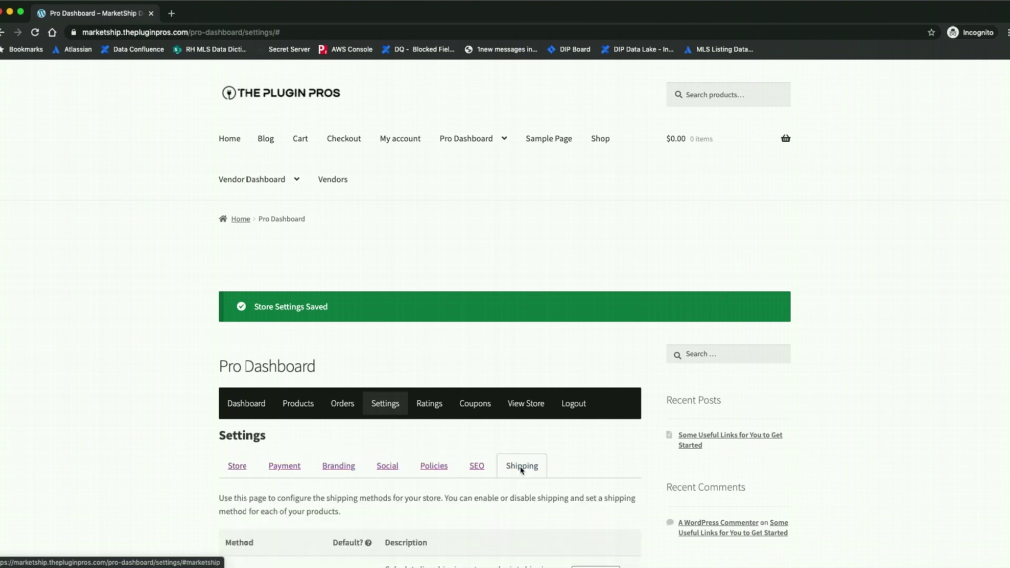
{"action": "scroll", "coordinate": [507, 516], "scroll_direction": "down", "scroll_amount": 5}
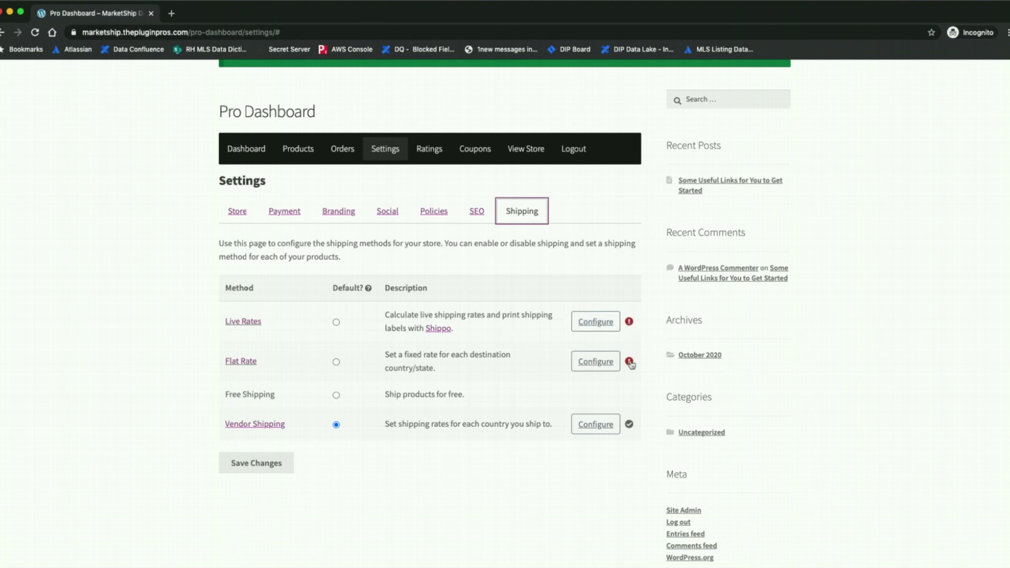
{"action": "mouse_move", "coordinate": [632, 364]}
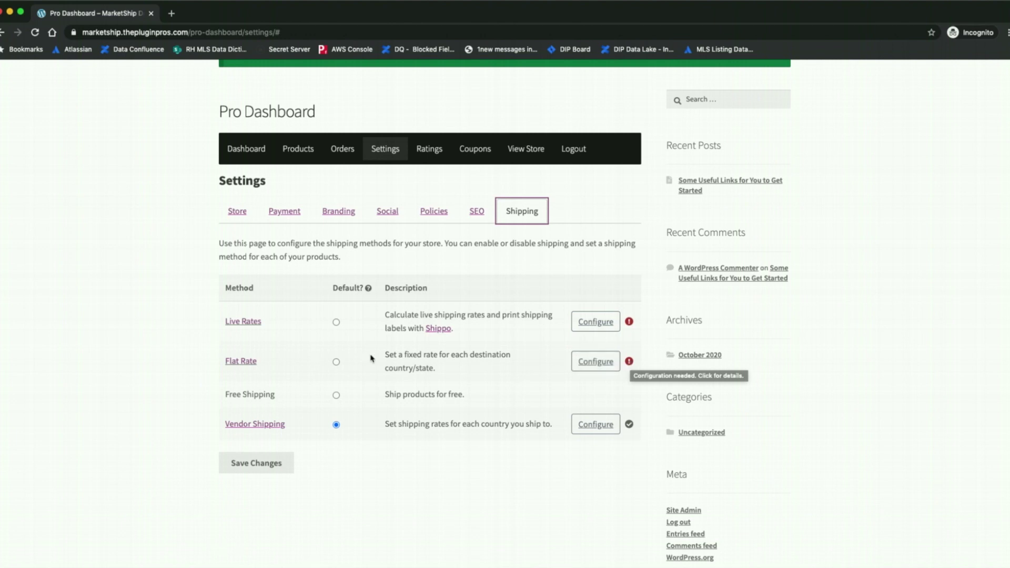
{"action": "left_click", "coordinate": [336, 322]}
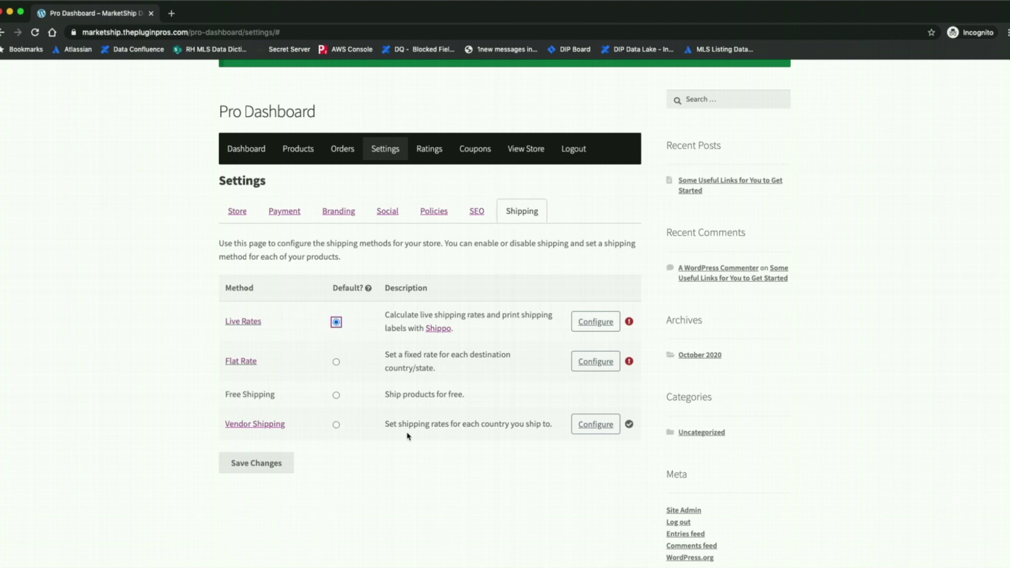
{"action": "left_click", "coordinate": [256, 465]}
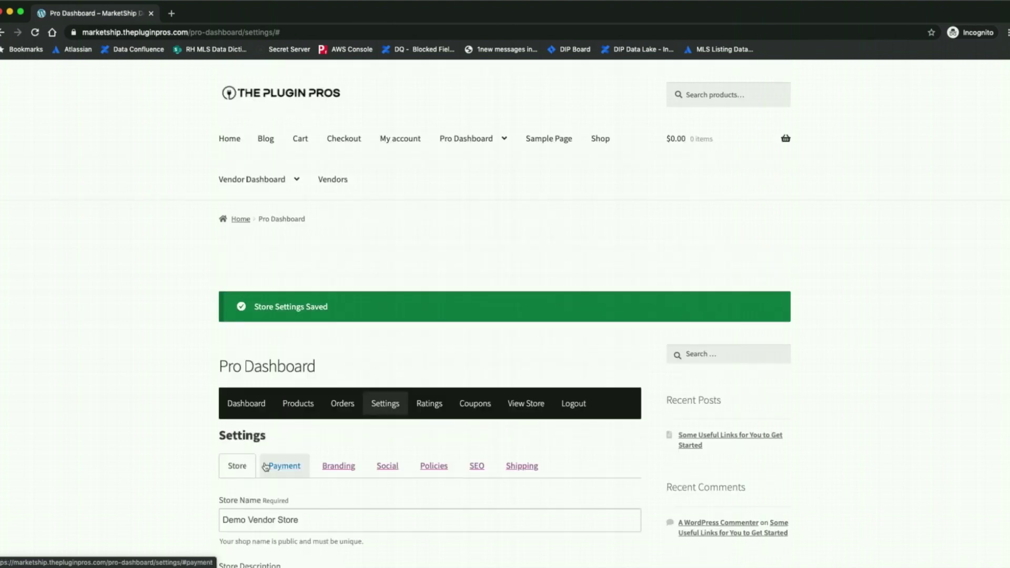
Return to the shipping settings and open the Live Rates configuration
{"action": "scroll", "coordinate": [493, 415], "scroll_direction": "down", "scroll_amount": 4}
{"action": "left_click", "coordinate": [523, 260]}
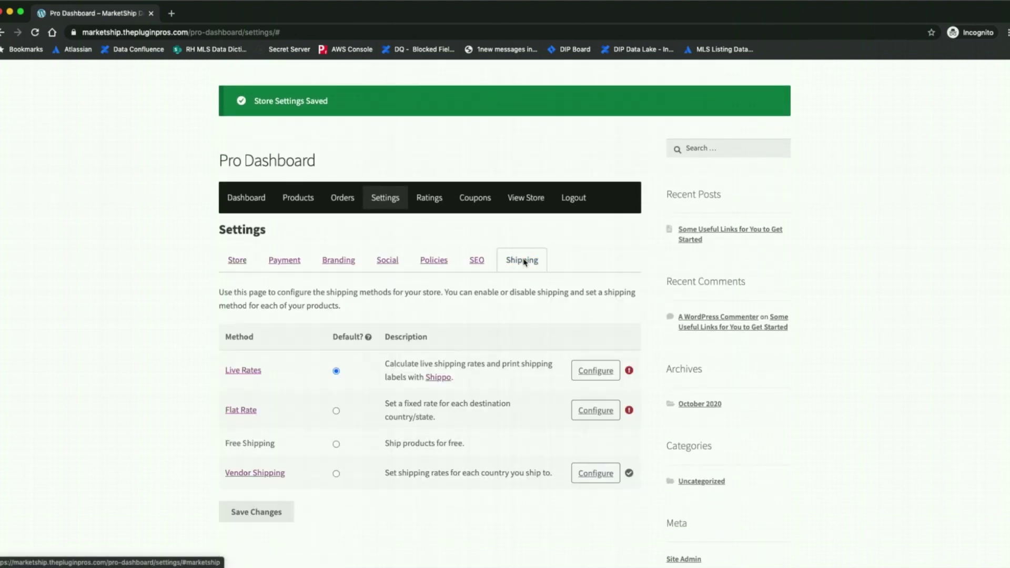
{"action": "left_click", "coordinate": [579, 371]}
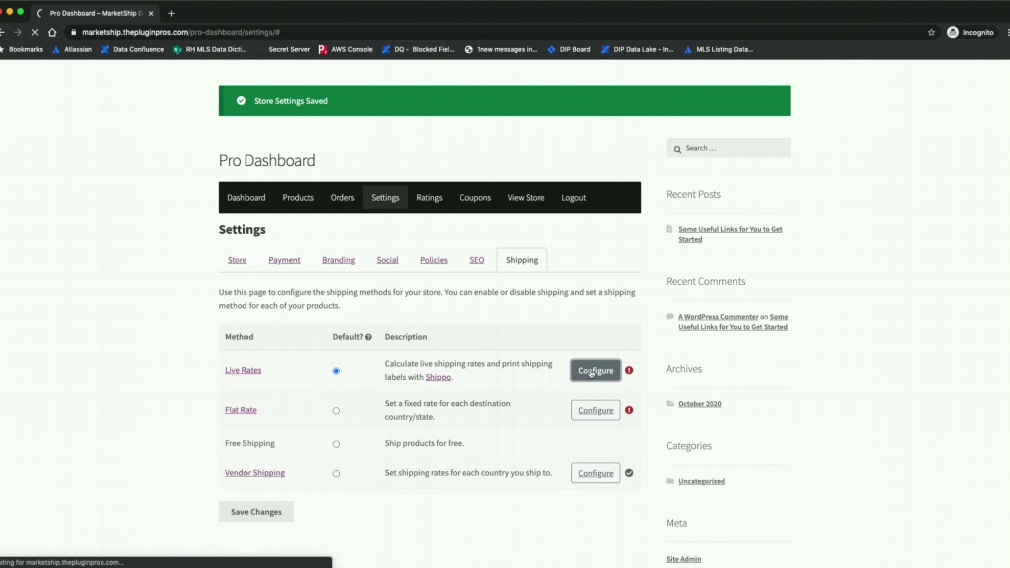
Turn on Shippo live rates and untick the UPS and FedEx carriers
{"action": "left_click", "coordinate": [223, 444]}
{"action": "scroll", "coordinate": [507, 478], "scroll_direction": "down", "scroll_amount": 4}
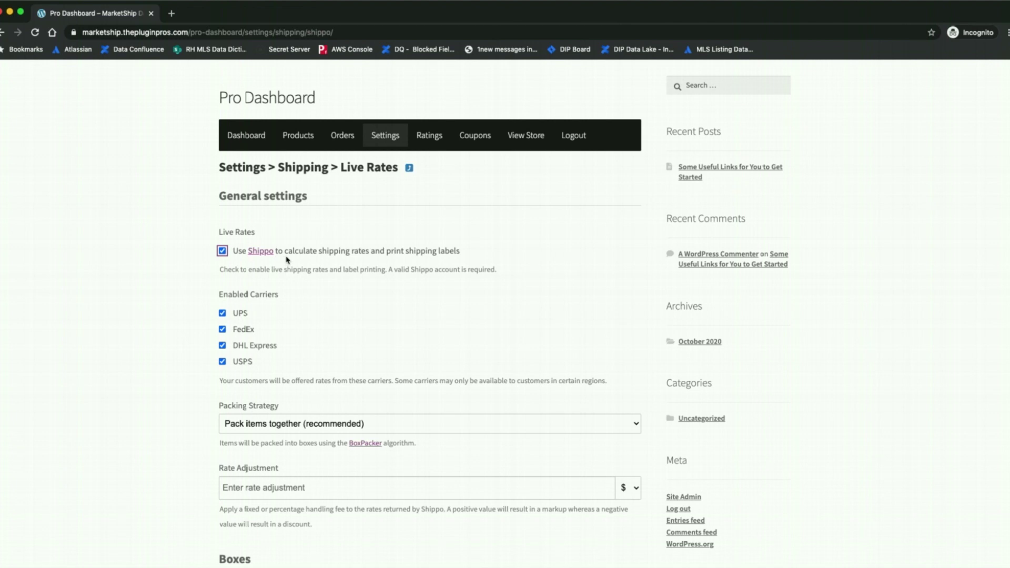
{"action": "left_click", "coordinate": [222, 313]}
{"action": "left_click", "coordinate": [222, 329]}
Keep the packing strategy on 'Pack items together (recommended)'
{"action": "scroll", "coordinate": [398, 341], "scroll_direction": "down", "scroll_amount": 5}
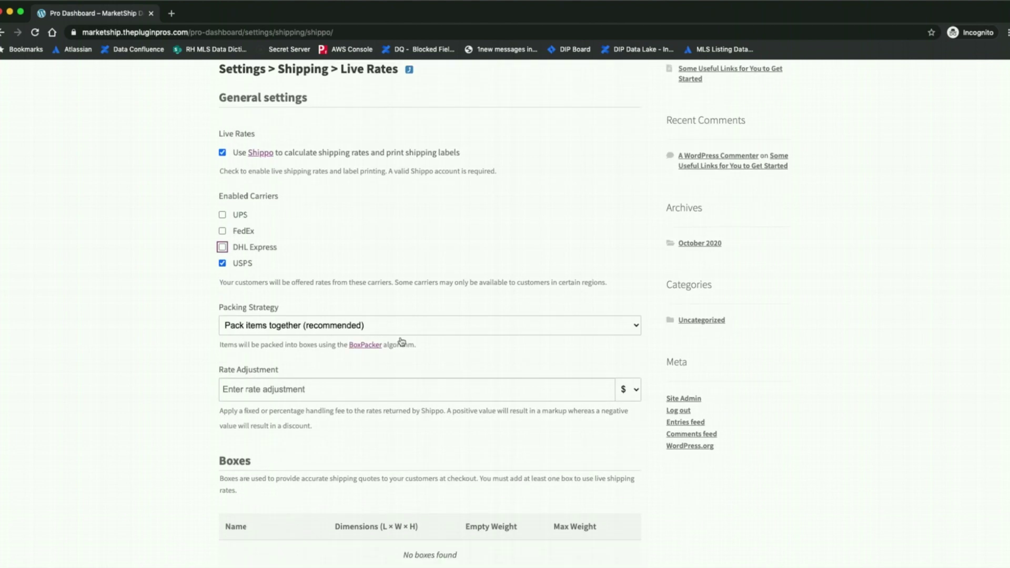
{"action": "scroll", "coordinate": [401, 336], "scroll_direction": "down", "scroll_amount": 2}
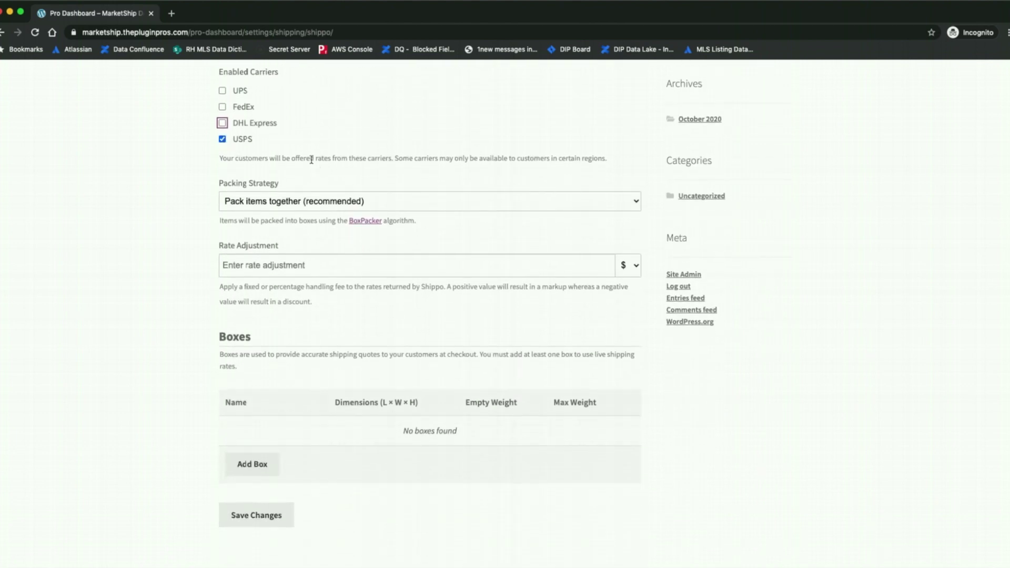
{"action": "scroll", "coordinate": [364, 240], "scroll_direction": "down", "scroll_amount": 3}
{"action": "scroll", "coordinate": [364, 241], "scroll_direction": "up", "scroll_amount": 3}
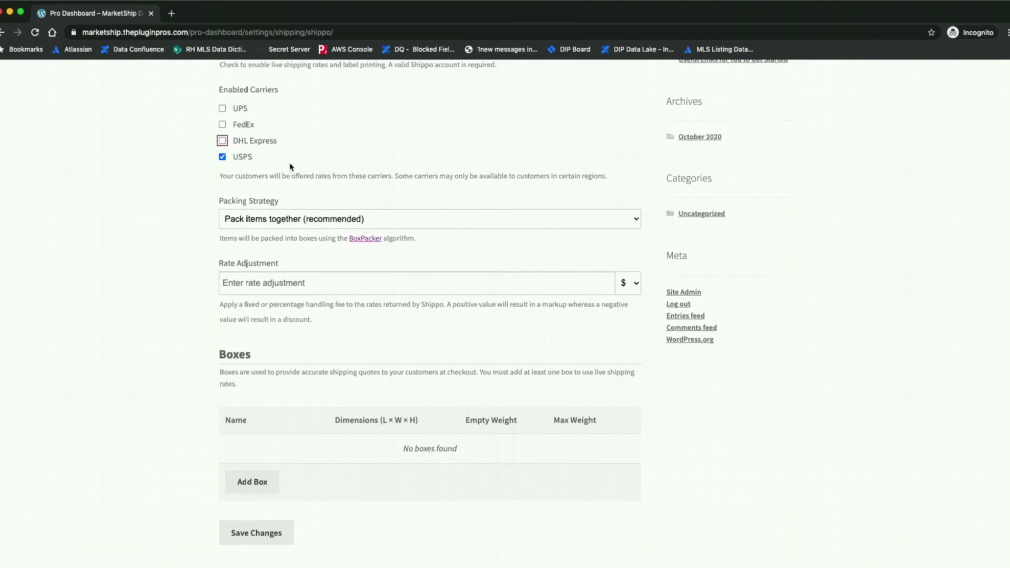
{"action": "scroll", "coordinate": [360, 175], "scroll_direction": "down", "scroll_amount": 1}
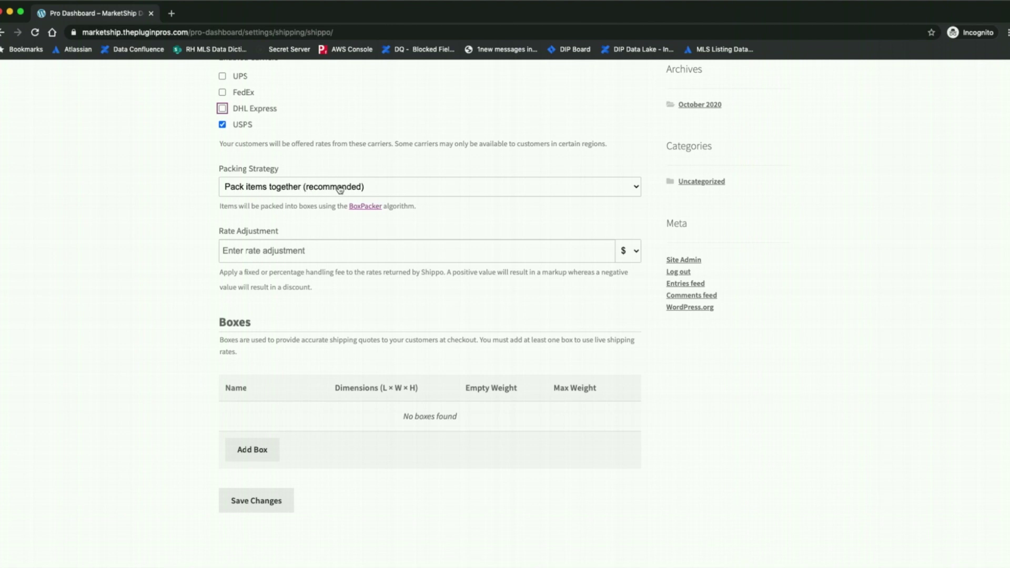
{"action": "left_click", "coordinate": [339, 190]}
{"action": "left_click", "coordinate": [375, 189]}
{"action": "left_click", "coordinate": [429, 190]}
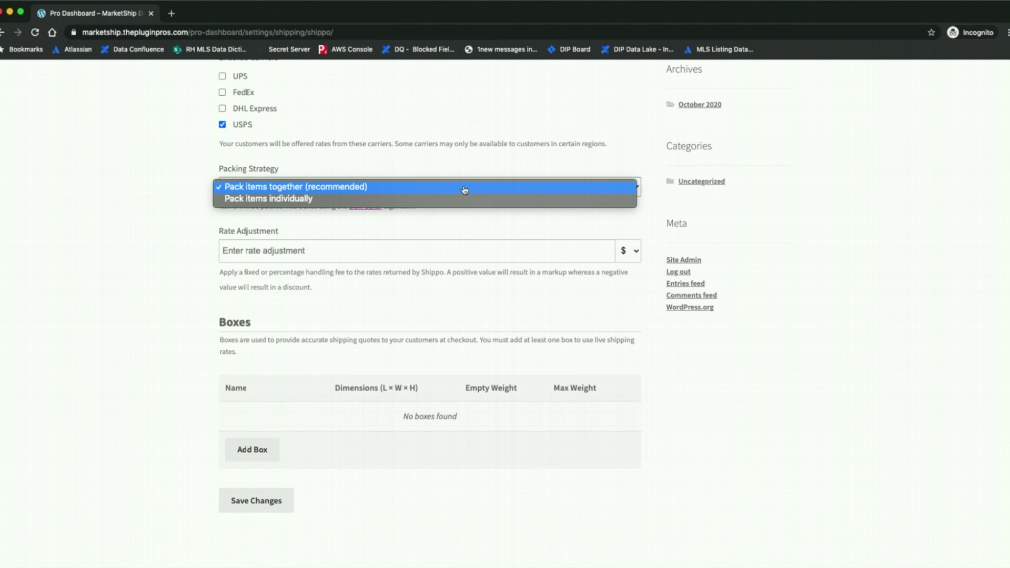
{"action": "left_click", "coordinate": [465, 188]}
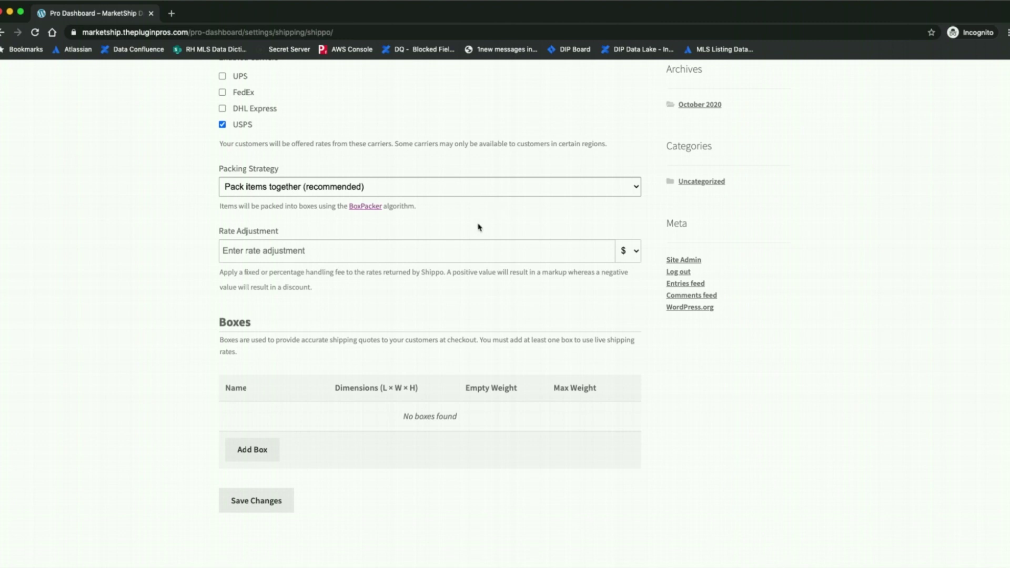
{"action": "scroll", "coordinate": [420, 294], "scroll_direction": "down", "scroll_amount": 1}
Switch the rate adjustment unit from $ to % and set its value to 0
{"action": "left_click", "coordinate": [406, 227]}
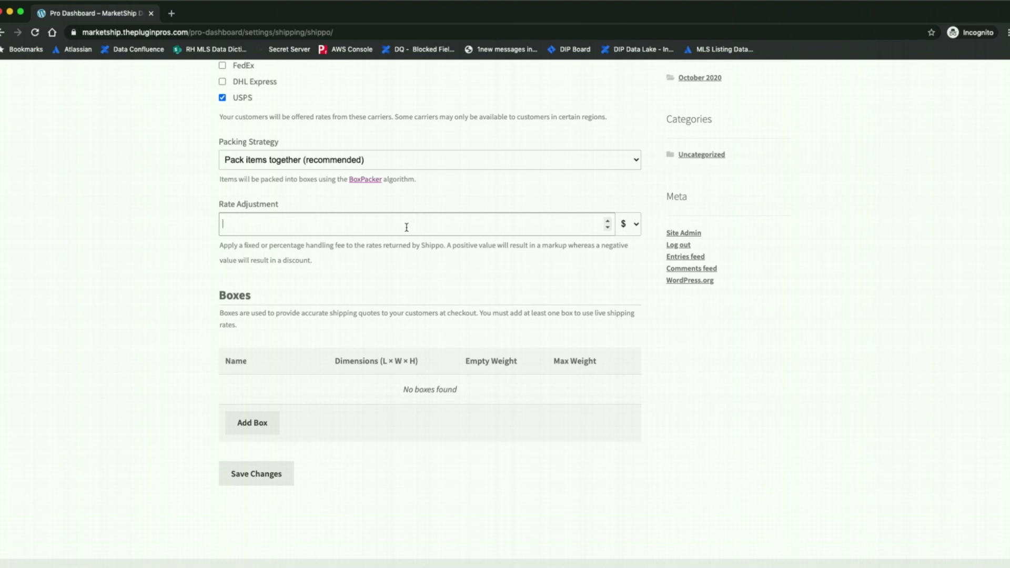
{"action": "type", "text": "5"}
{"action": "left_click", "coordinate": [628, 224]}
{"action": "left_click", "coordinate": [626, 238]}
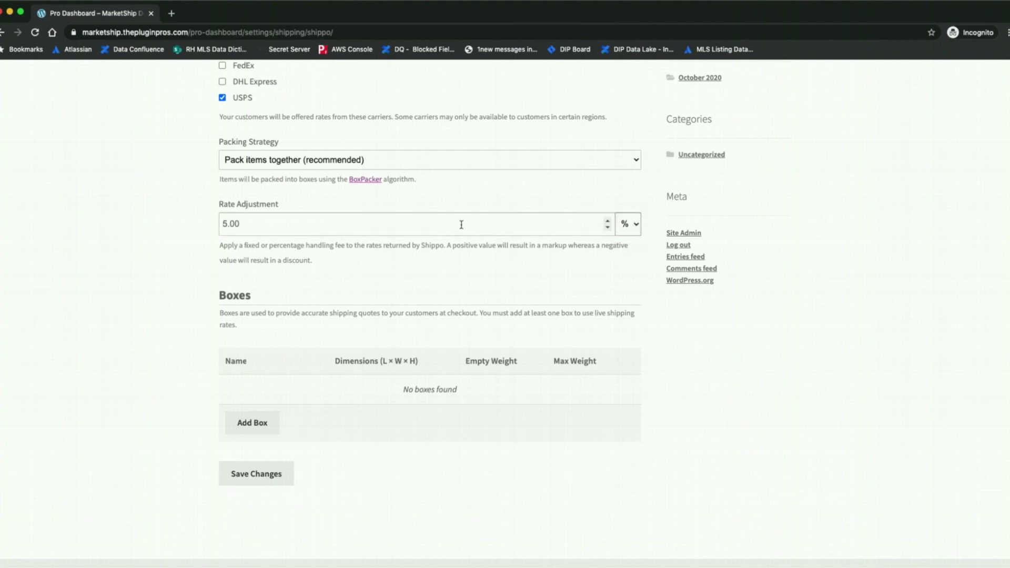
{"action": "left_click", "coordinate": [484, 224]}
{"action": "key", "text": "BackSpace"}
{"action": "key", "text": "BackSpace"}
{"action": "key", "text": "BackSpace"}
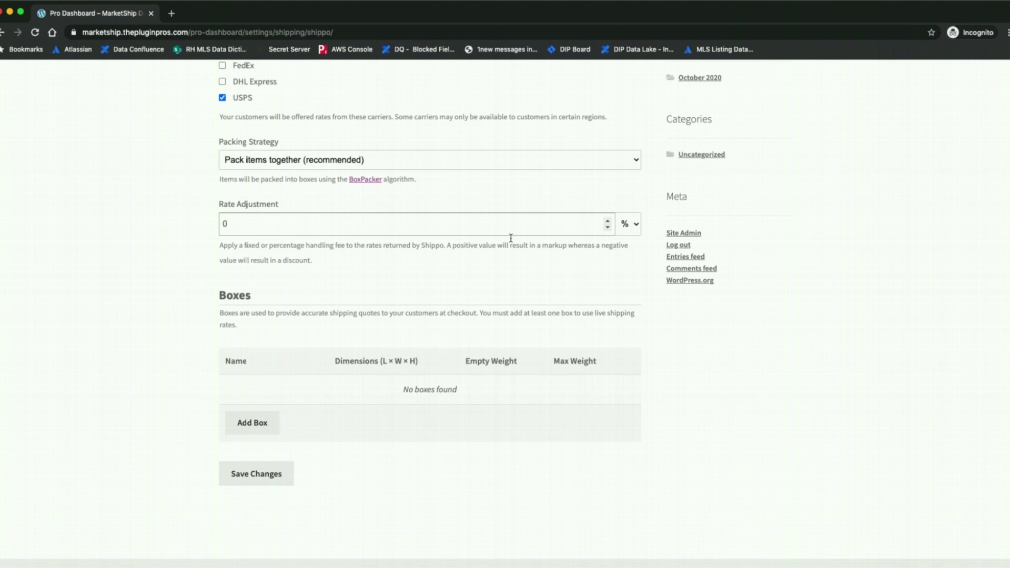
{"action": "scroll", "coordinate": [351, 389], "scroll_direction": "down", "scroll_amount": 2}
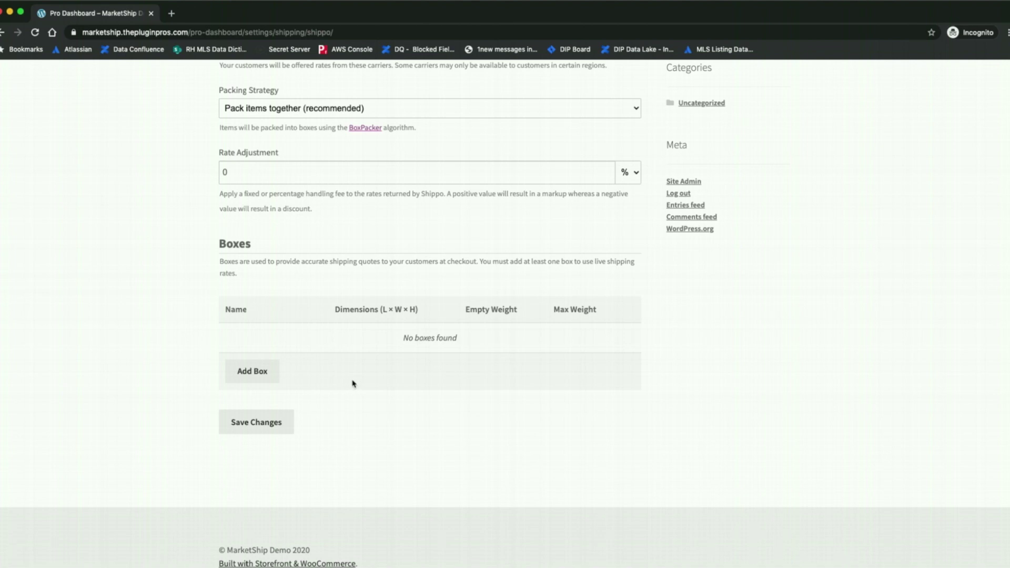
{"action": "left_click", "coordinate": [258, 376]}
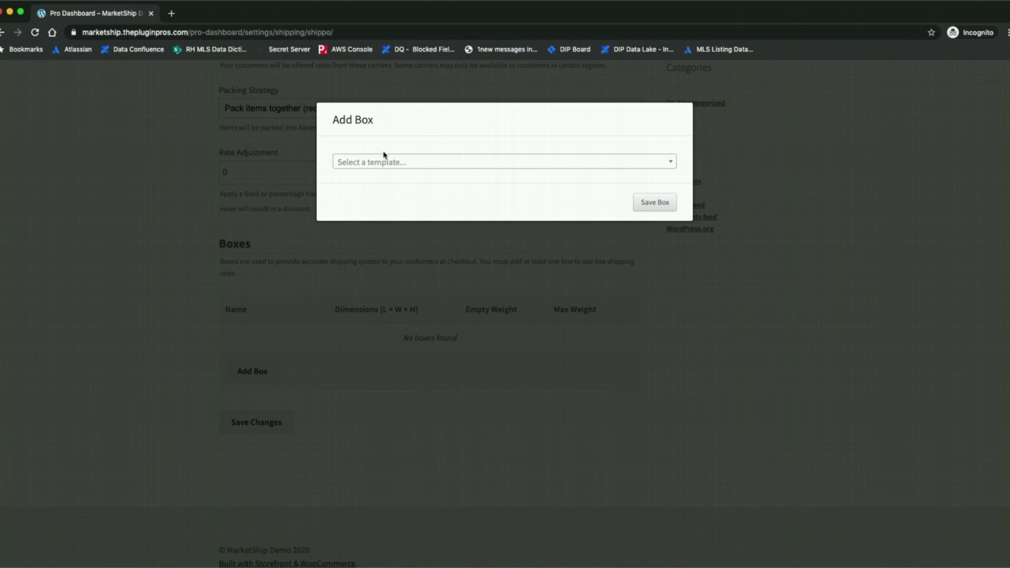
Start a custom box template named 'Custom Box' measuring 15 × 15 × 6
{"action": "left_click", "coordinate": [668, 163]}
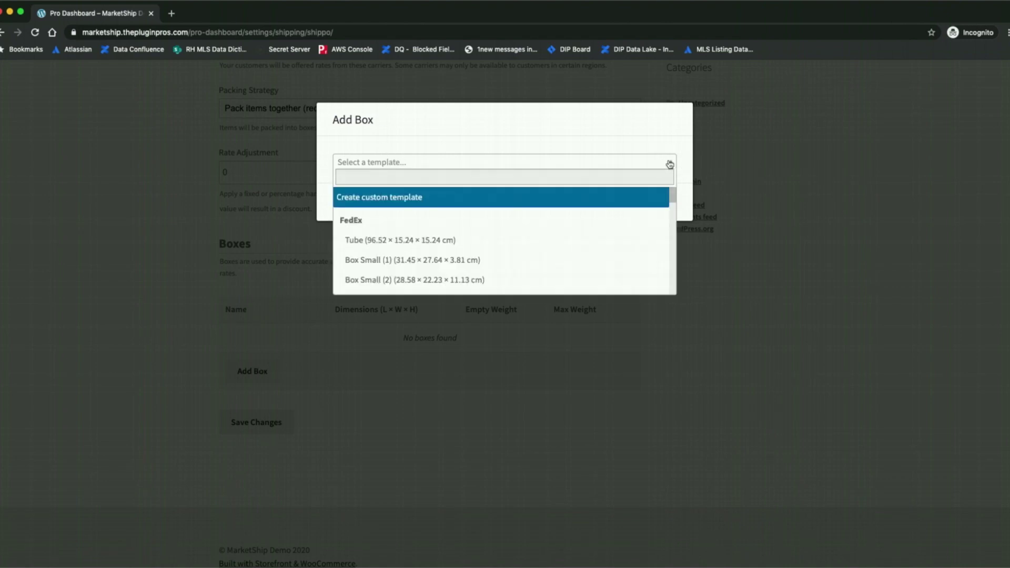
{"action": "scroll", "coordinate": [463, 248], "scroll_direction": "down", "scroll_amount": 5}
{"action": "scroll", "coordinate": [463, 248], "scroll_direction": "down", "scroll_amount": 5}
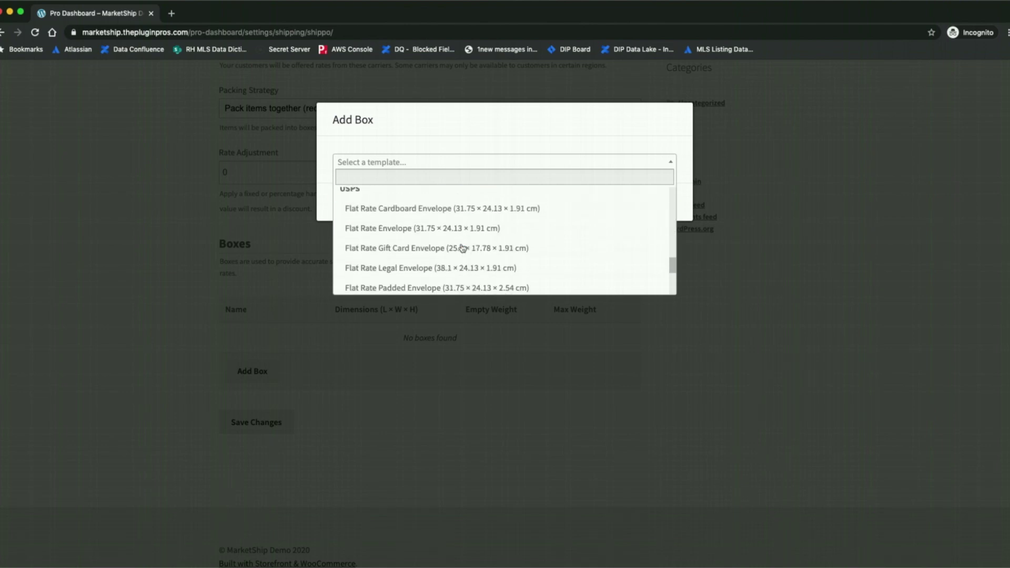
{"action": "scroll", "coordinate": [464, 247], "scroll_direction": "up", "scroll_amount": 10}
{"action": "left_click", "coordinate": [424, 198]}
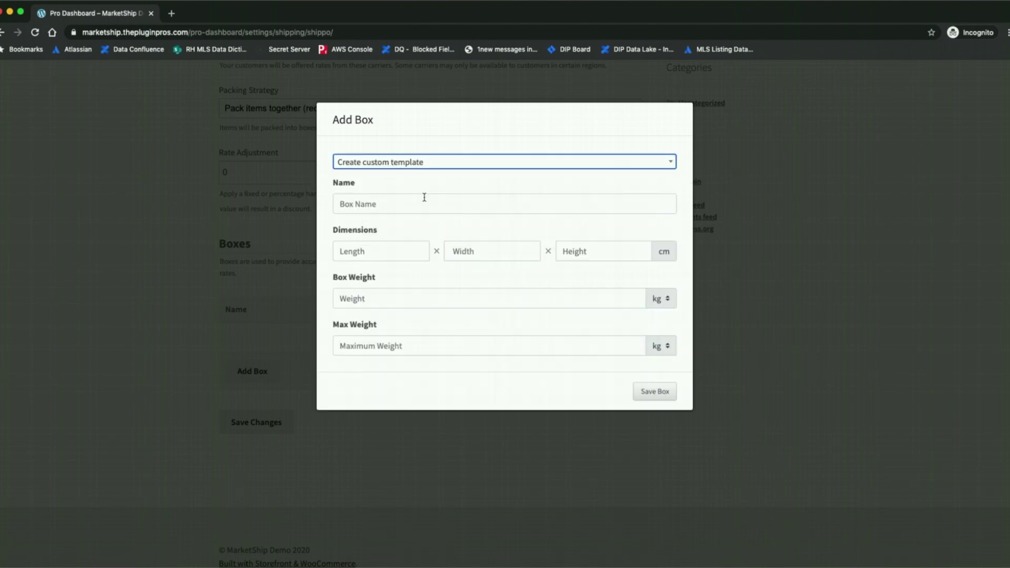
{"action": "left_click", "coordinate": [371, 209]}
{"action": "type", "text": "Custo"}
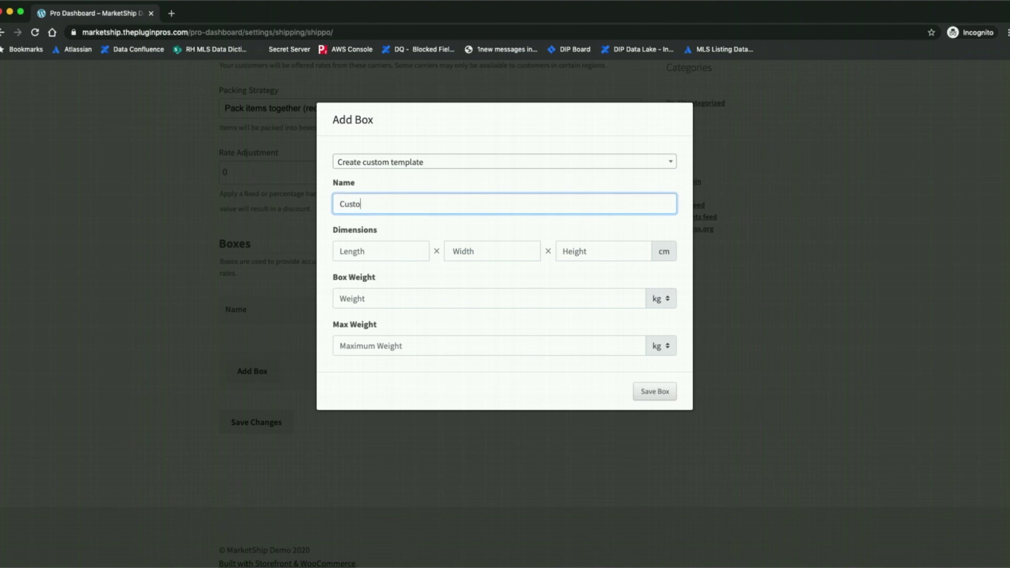
{"action": "type", "text": "m Box"}
{"action": "key", "text": "Tab"}
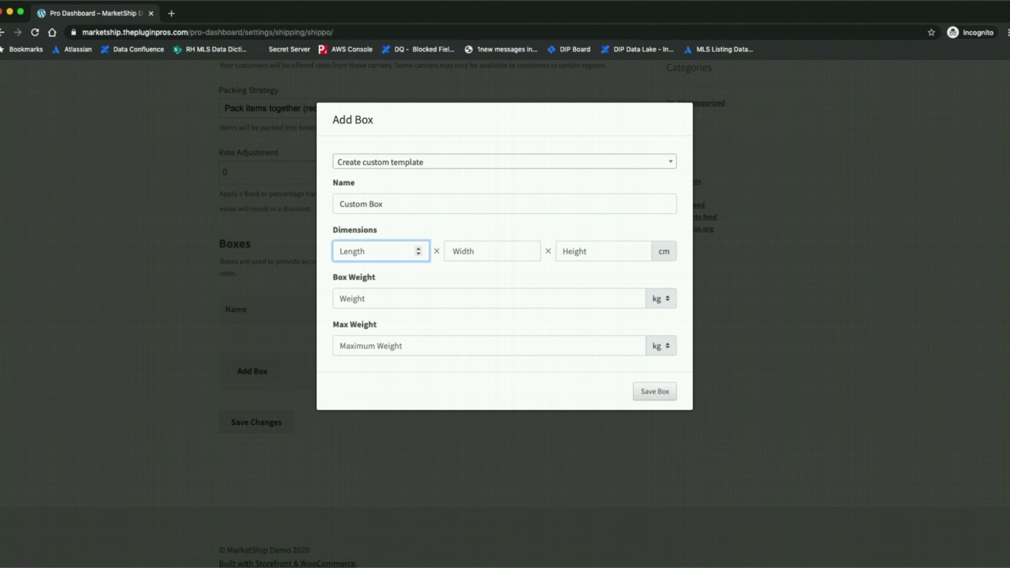
{"action": "type", "text": "15"}
{"action": "key", "text": "Tab"}
{"action": "type", "text": "15"}
{"action": "key", "text": "Tab"}
{"action": "type", "text": "6"}
{"action": "key", "text": "Tab"}
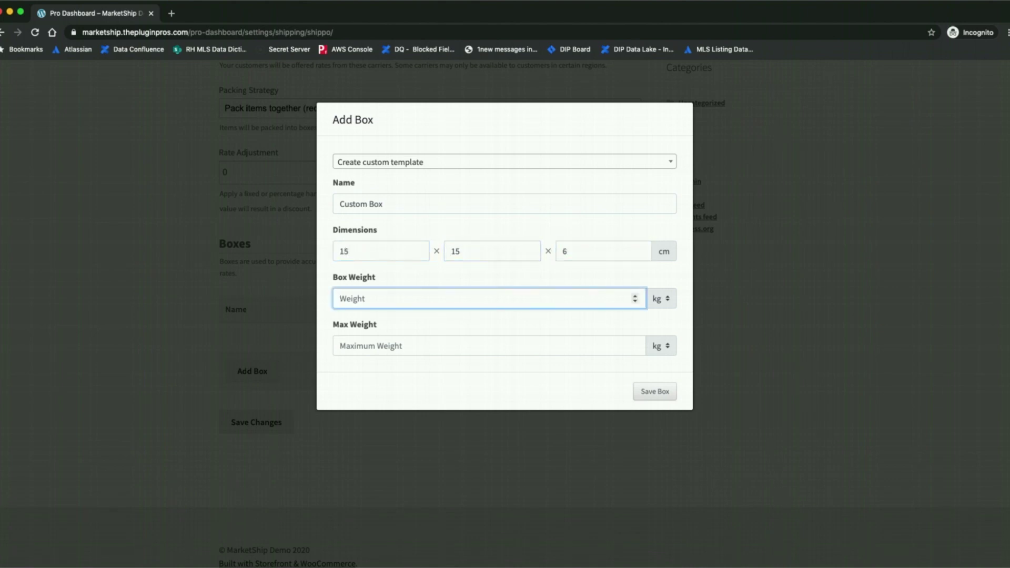
{"action": "type", "text": ".1"}
Give the box 1 oz empty weight and 70 lb maximum, then save the box and settings
{"action": "left_click", "coordinate": [662, 251]}
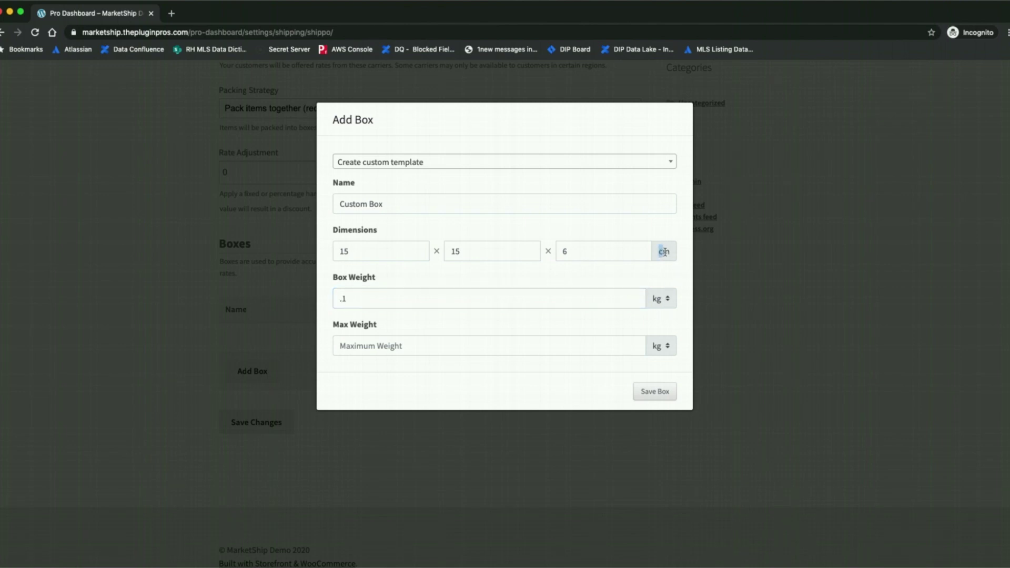
{"action": "left_click", "coordinate": [667, 302]}
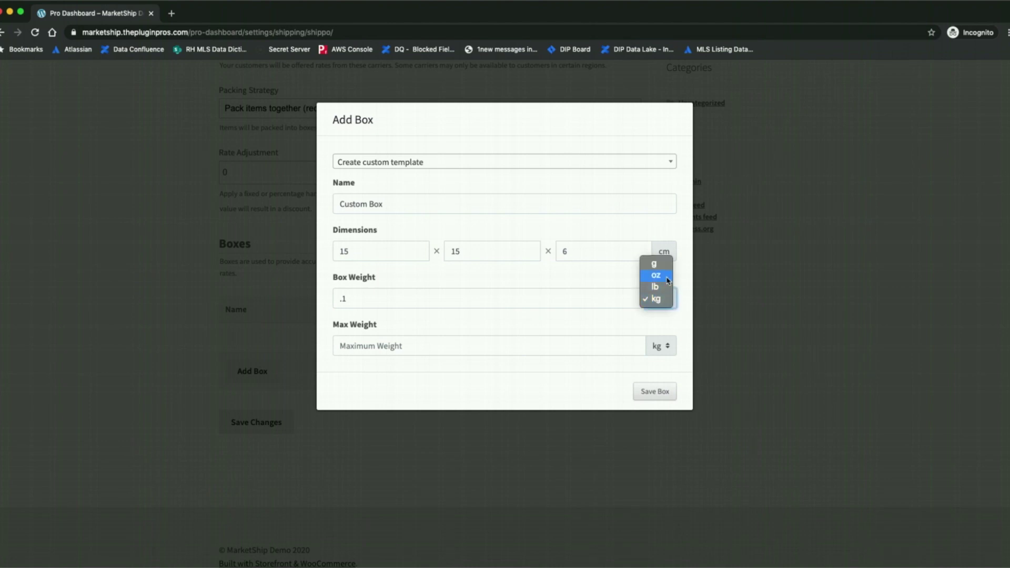
{"action": "left_click", "coordinate": [665, 280]}
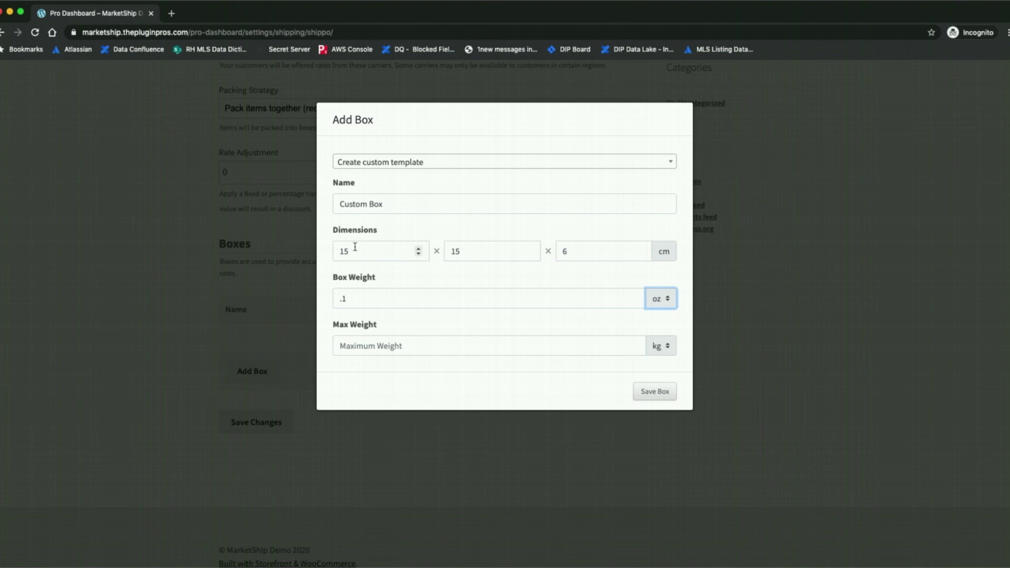
{"action": "left_click", "coordinate": [668, 346]}
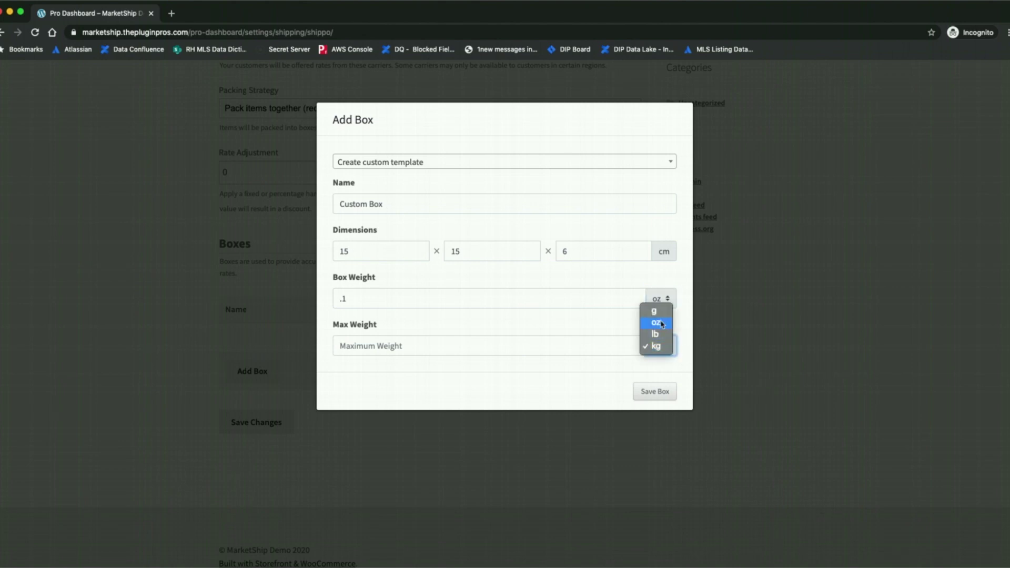
{"action": "left_click", "coordinate": [661, 326]}
{"action": "left_click", "coordinate": [572, 343]}
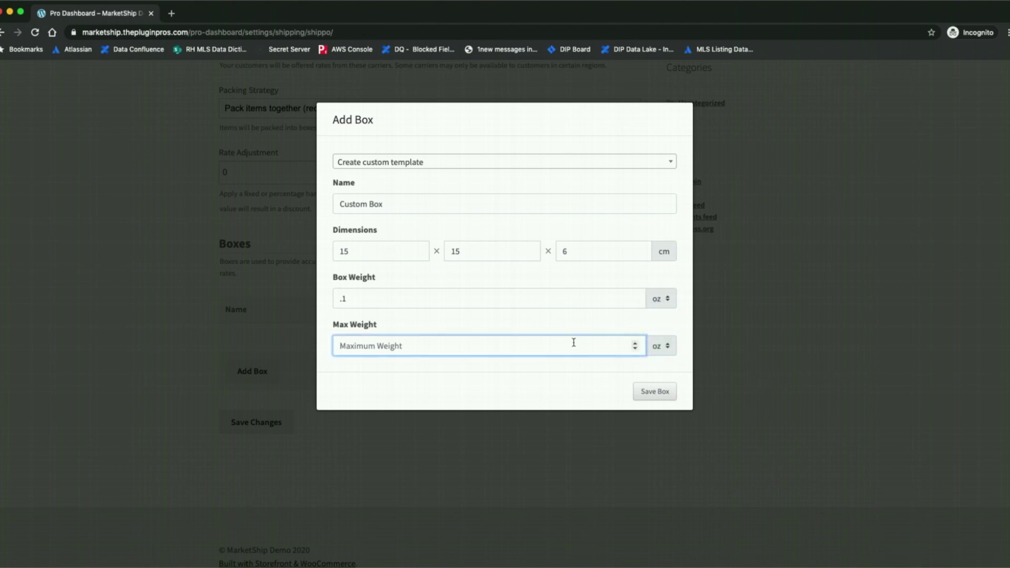
{"action": "double_click", "coordinate": [353, 298]}
{"action": "type", "text": "1"}
{"action": "key", "text": "Tab"}
{"action": "key", "text": "Tab"}
{"action": "type", "text": "70"}
{"action": "left_click", "coordinate": [665, 346]}
{"action": "left_click", "coordinate": [655, 358]}
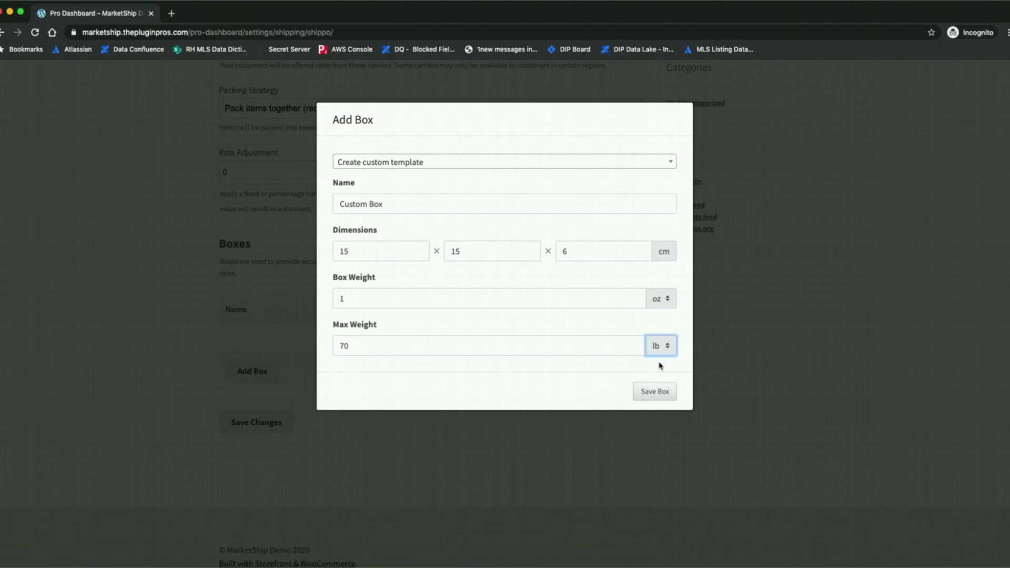
{"action": "left_click", "coordinate": [655, 392]}
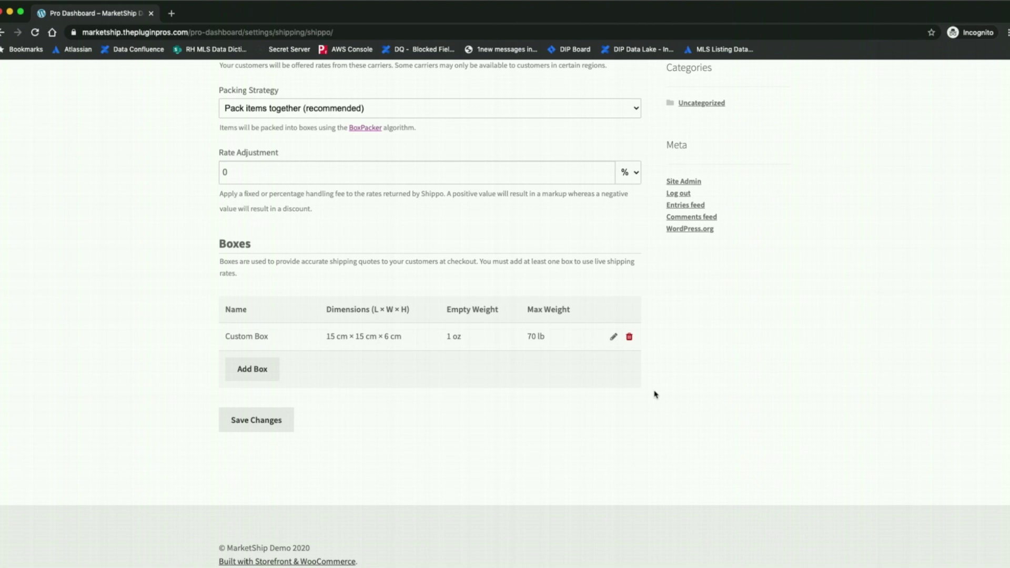
{"action": "left_click", "coordinate": [244, 422]}
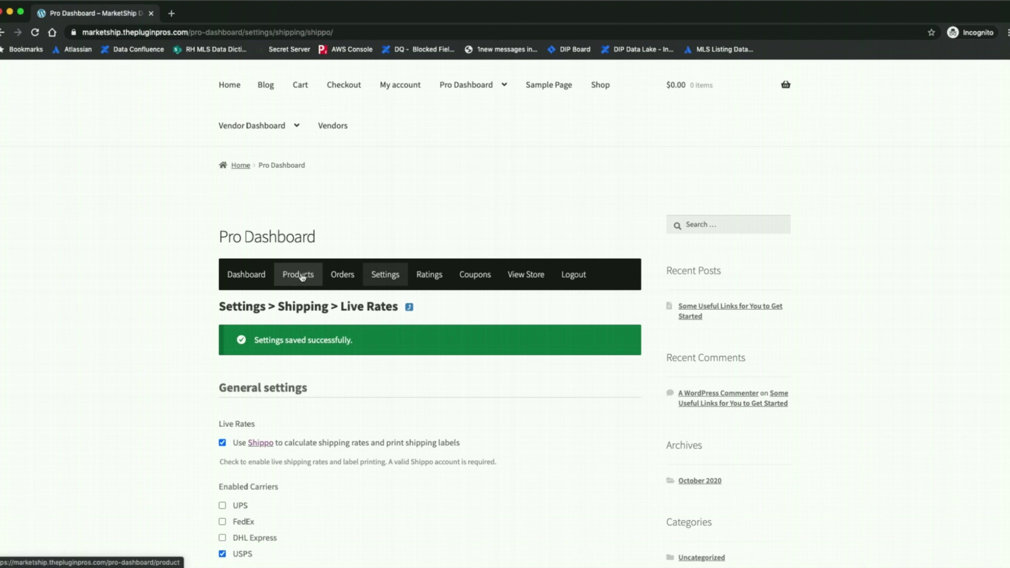
Start a new product named 'Test Product' with a regular price of 10
{"action": "left_click", "coordinate": [298, 278]}
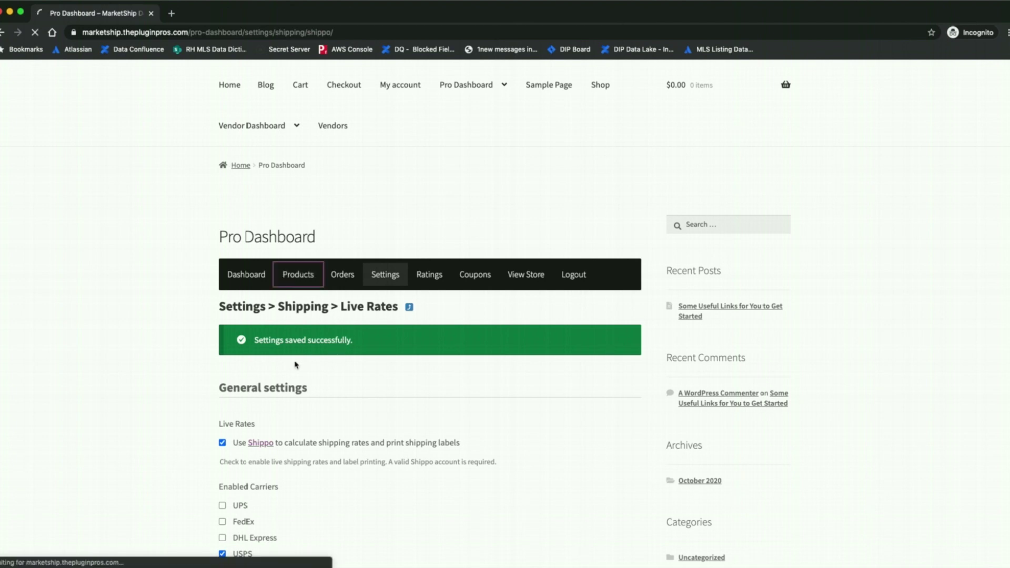
{"action": "scroll", "coordinate": [235, 421], "scroll_direction": "down", "scroll_amount": 3}
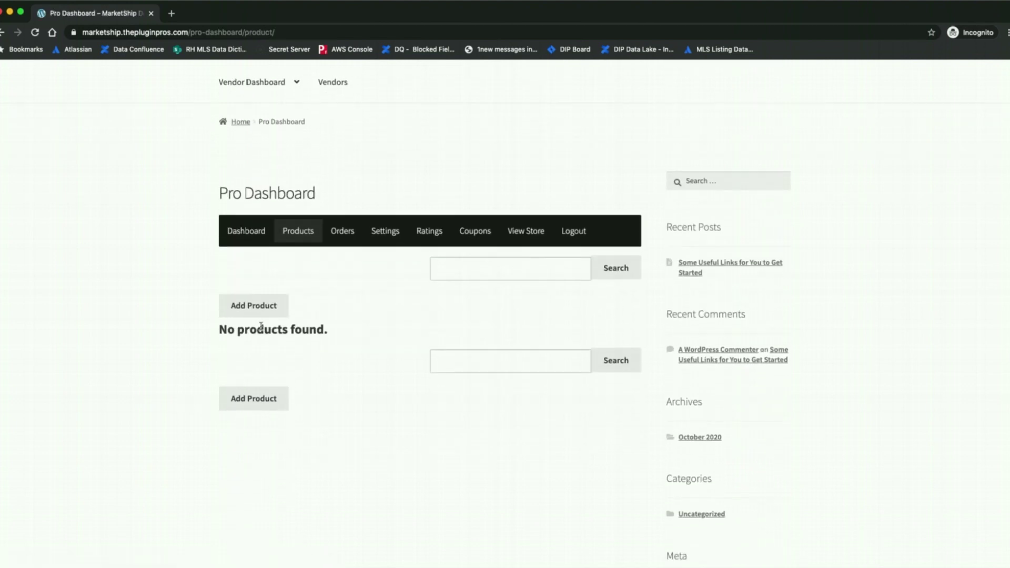
{"action": "left_click", "coordinate": [255, 272]}
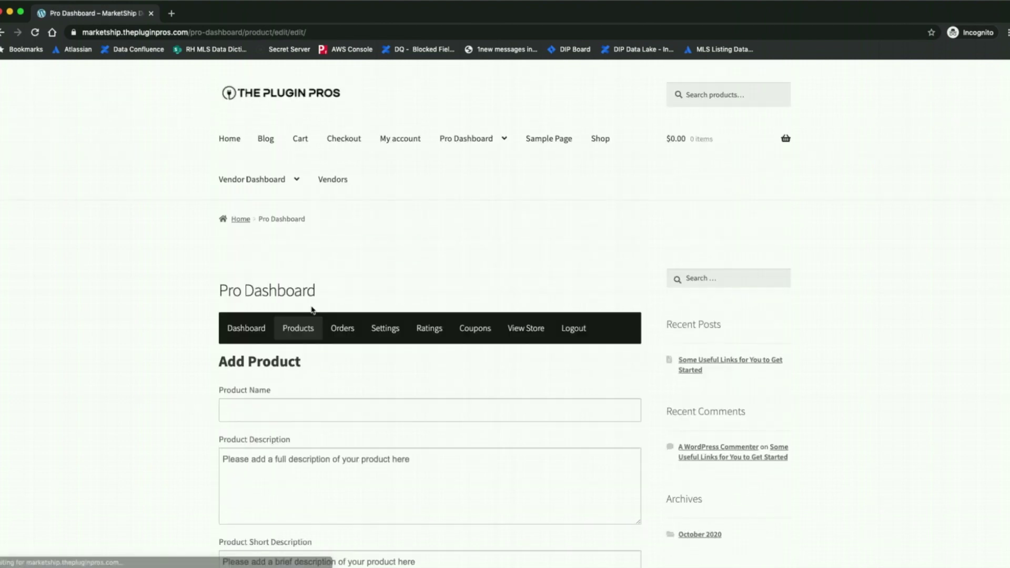
{"action": "left_click", "coordinate": [269, 390]}
{"action": "type", "text": "Te"}
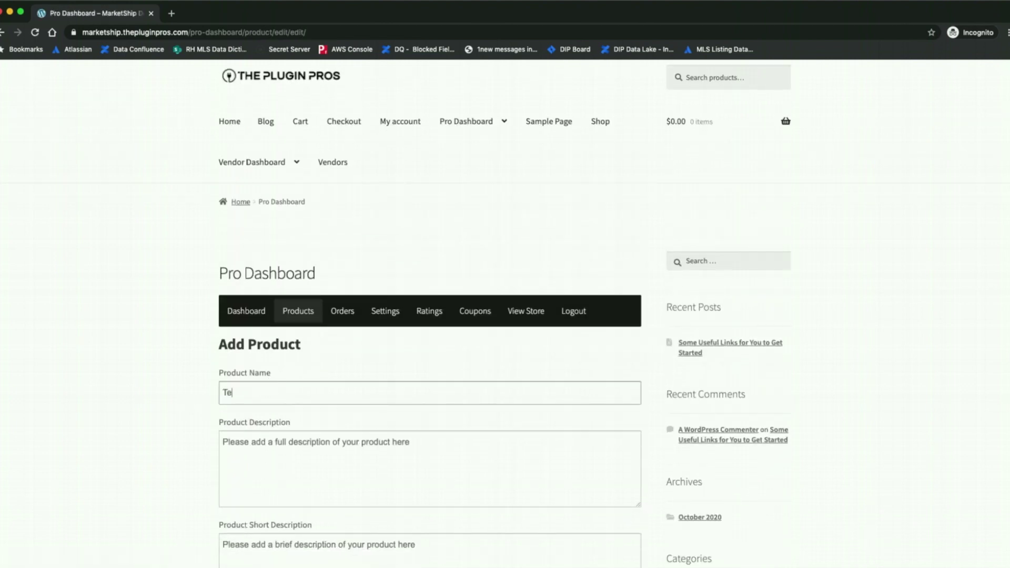
{"action": "type", "text": "st Product"}
{"action": "scroll", "coordinate": [345, 433], "scroll_direction": "down", "scroll_amount": 10}
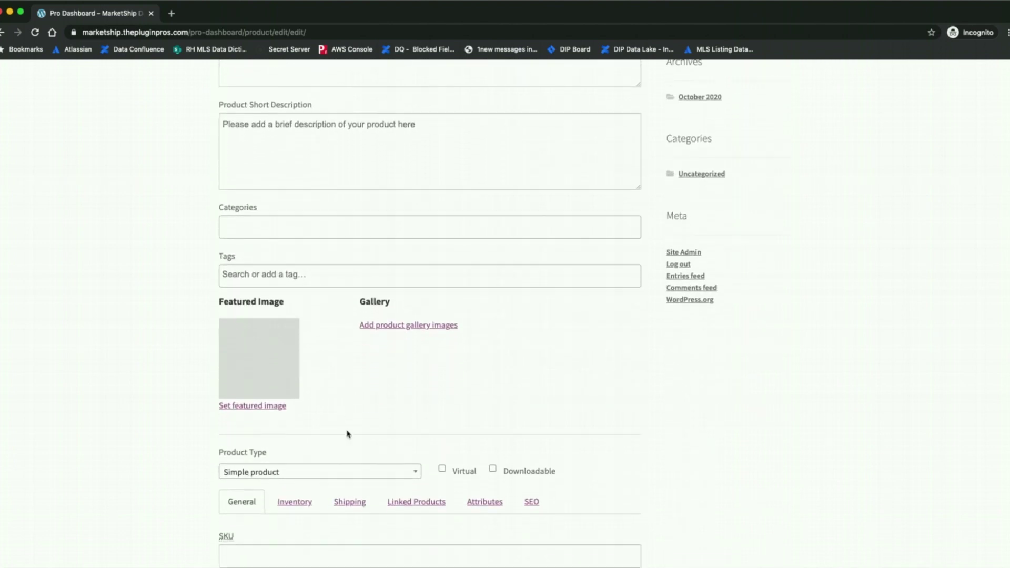
{"action": "scroll", "coordinate": [347, 432], "scroll_direction": "down", "scroll_amount": 3}
{"action": "left_click", "coordinate": [316, 360]}
{"action": "type", "text": "10"}
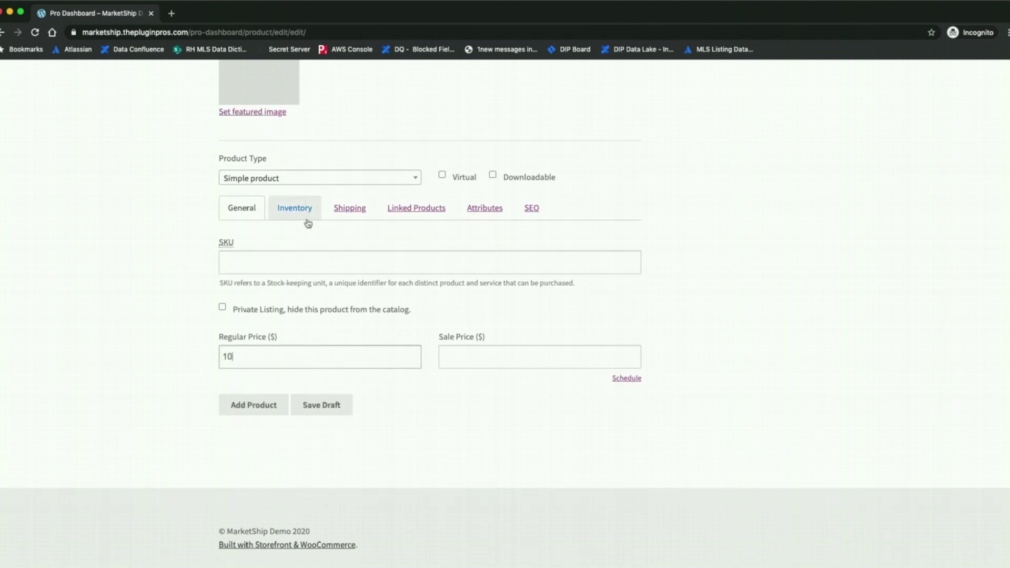
Set the product's shipping weight to 1 and dimensions to 1 × 1 × 1
{"action": "left_click", "coordinate": [348, 211]}
{"action": "left_click", "coordinate": [260, 258]}
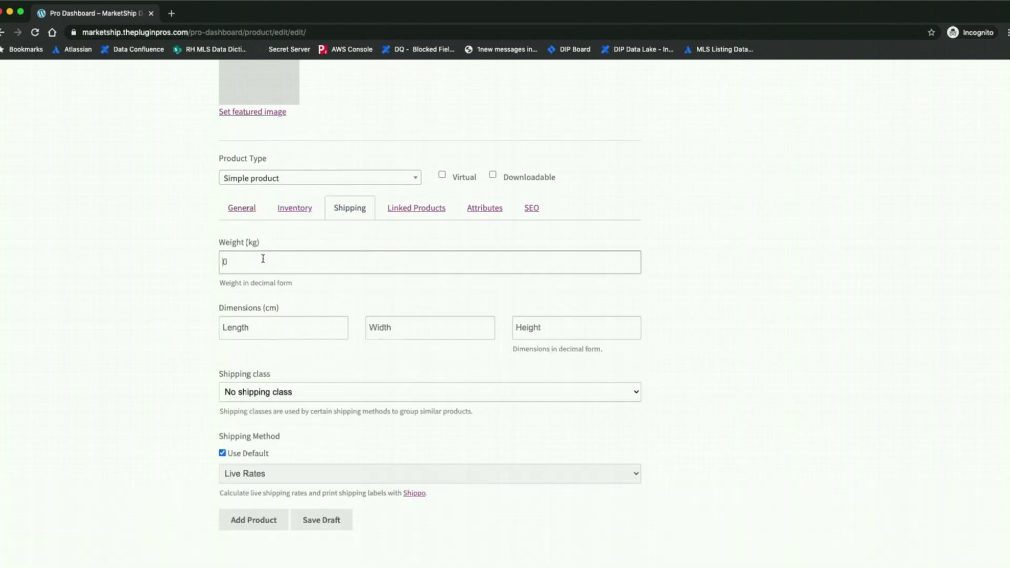
{"action": "type", "text": "1"}
{"action": "left_click", "coordinate": [298, 331]}
{"action": "type", "text": "1"}
{"action": "key", "text": "Tab"}
{"action": "type", "text": "1"}
{"action": "key", "text": "Tab"}
{"action": "type", "text": "1"}
{"action": "key", "text": "Tab"}
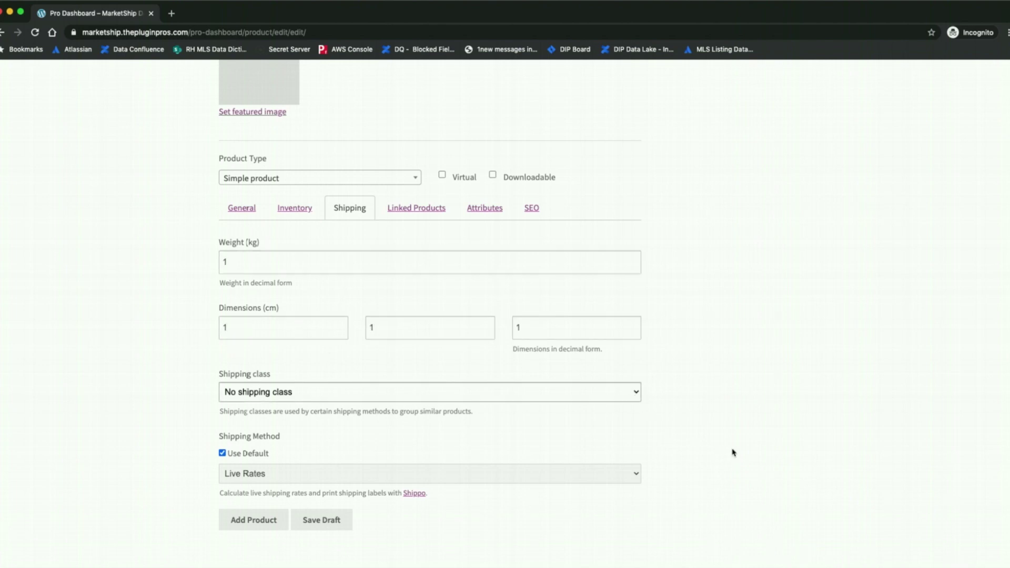
{"action": "scroll", "coordinate": [731, 451], "scroll_direction": "down", "scroll_amount": 3}
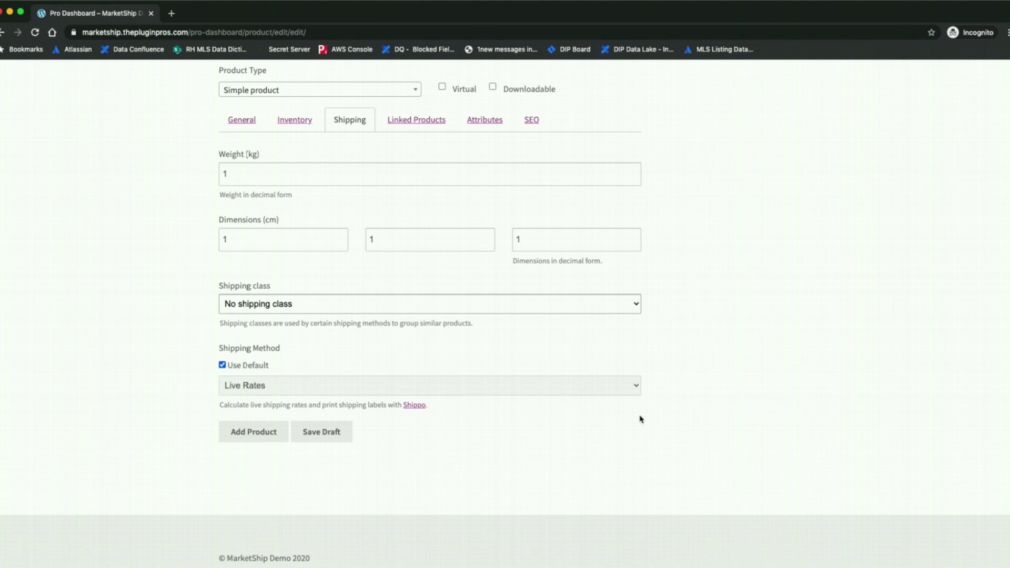
Keep the default Live Rates shipping method, add the product, and go to the shop homepage
{"action": "left_click", "coordinate": [239, 368]}
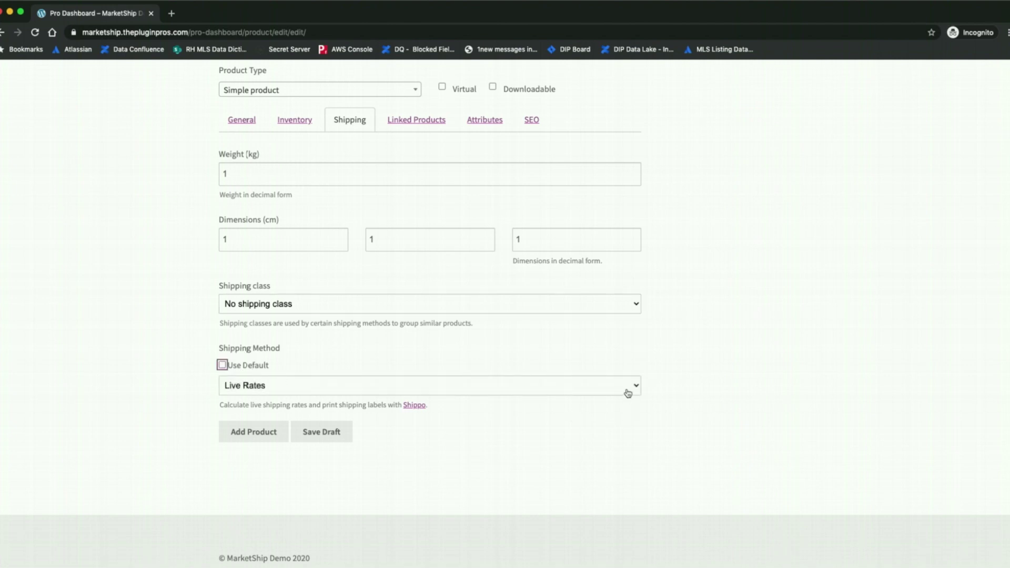
{"action": "left_click", "coordinate": [627, 392]}
{"action": "left_click", "coordinate": [598, 375]}
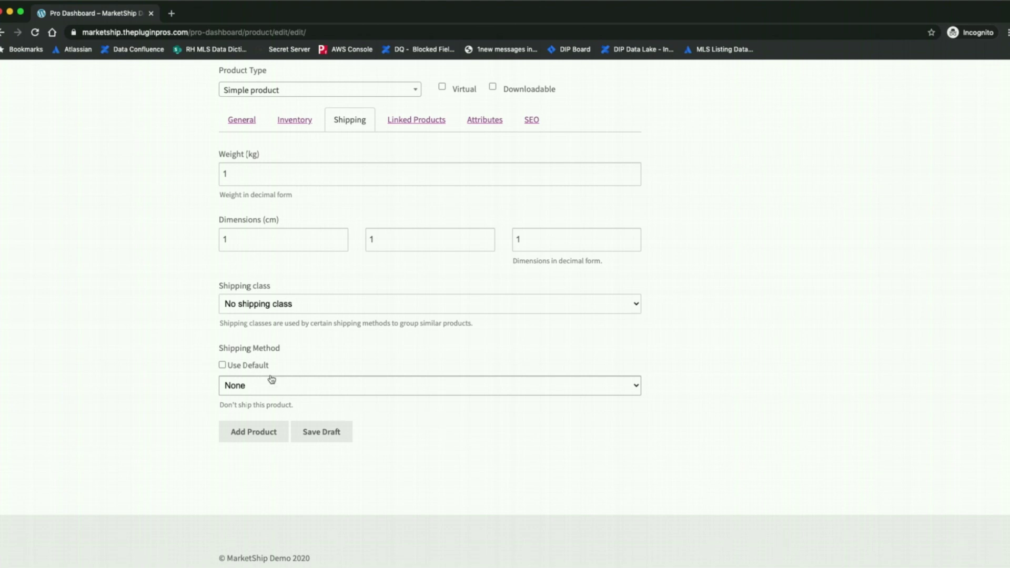
{"action": "left_click", "coordinate": [222, 365]}
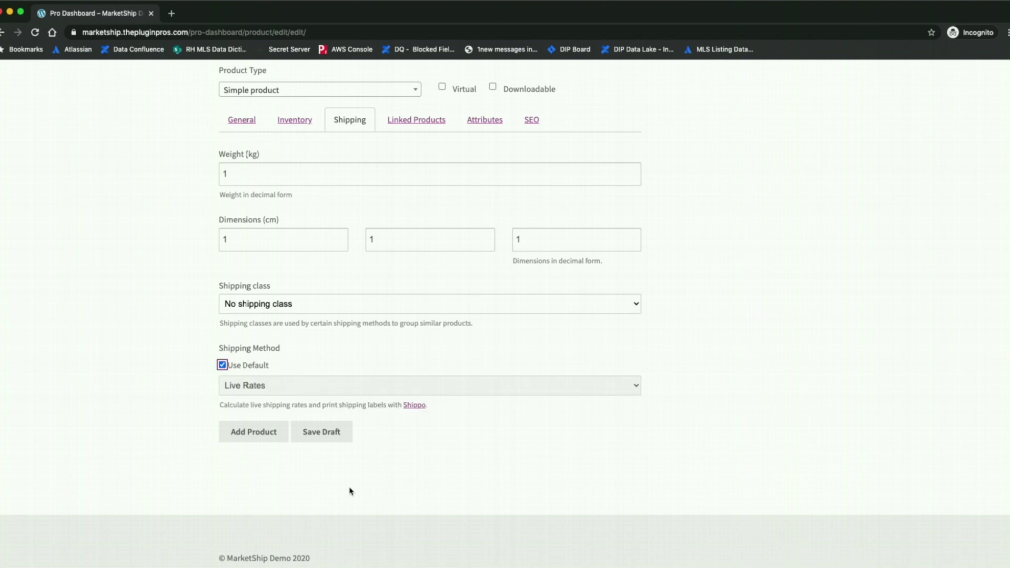
{"action": "left_click", "coordinate": [247, 433]}
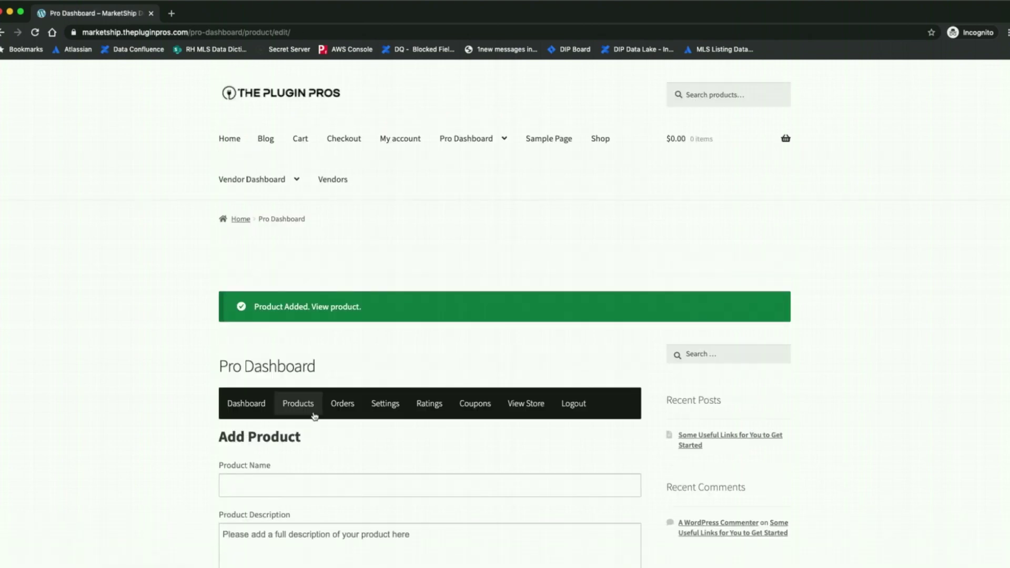
{"action": "left_click", "coordinate": [229, 139]}
{"action": "scroll", "coordinate": [509, 331], "scroll_direction": "down", "scroll_amount": 12}
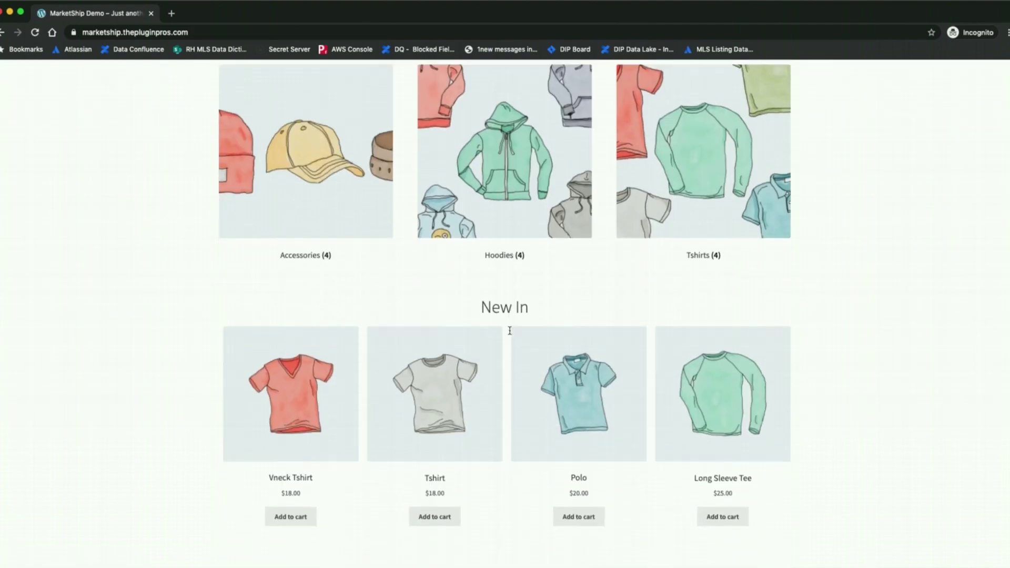
{"action": "scroll", "coordinate": [510, 334], "scroll_direction": "down", "scroll_amount": 14}
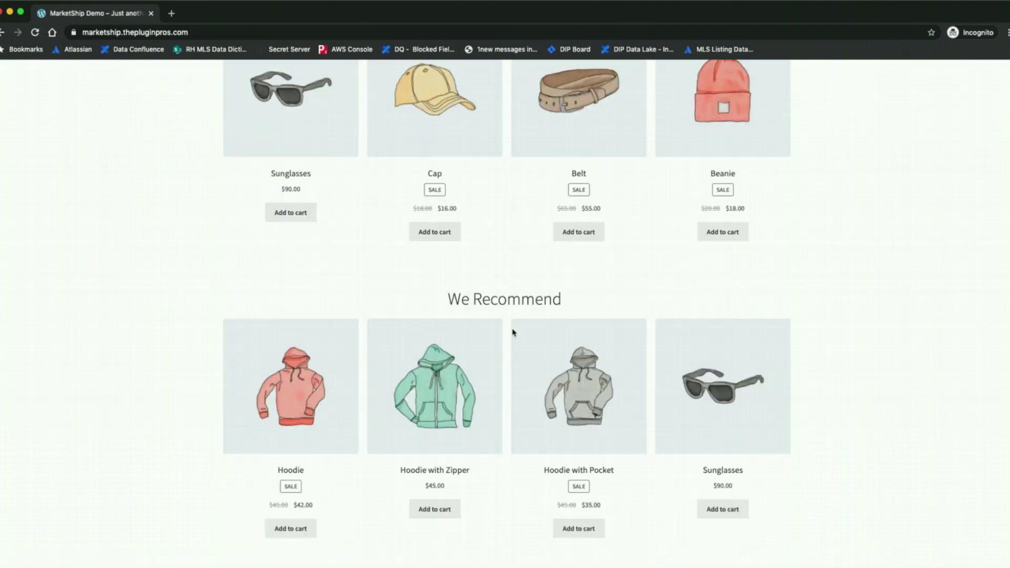
Search the shop for 'test', add Test Product to the cart, and view the cart
{"action": "scroll", "coordinate": [516, 329], "scroll_direction": "up", "scroll_amount": 20}
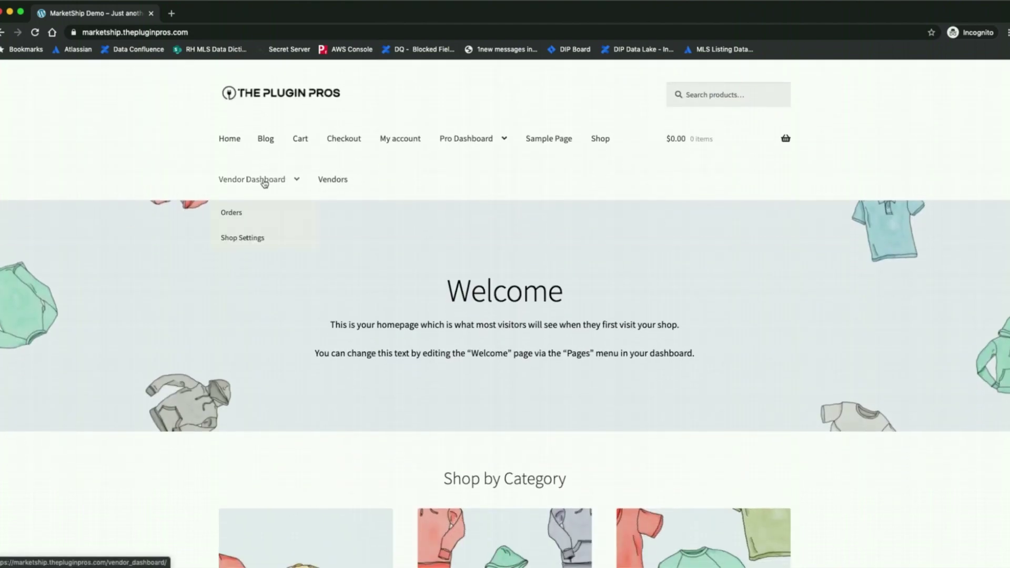
{"action": "left_click", "coordinate": [603, 143]}
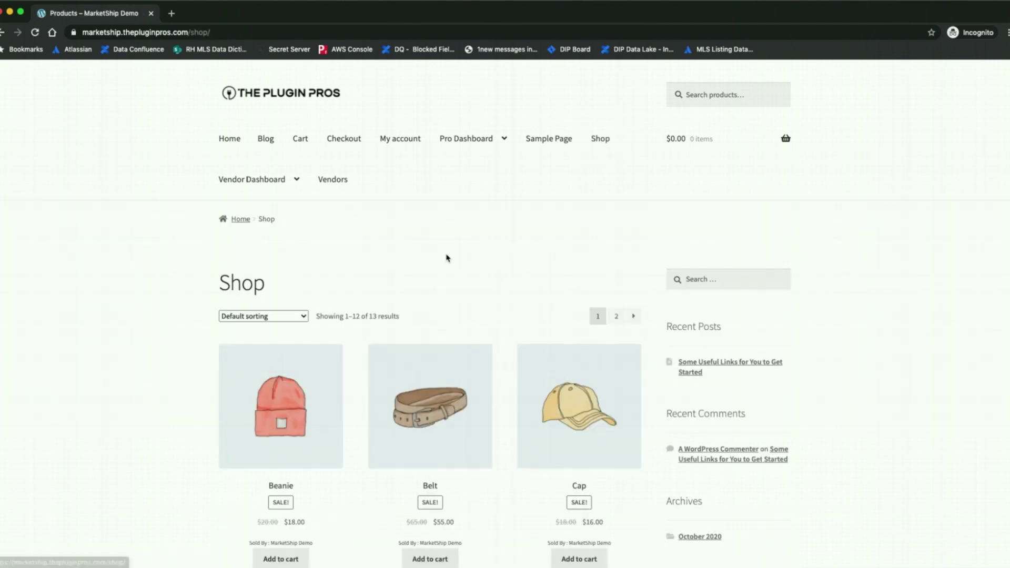
{"action": "left_click", "coordinate": [718, 87]}
{"action": "type", "text": "test"}
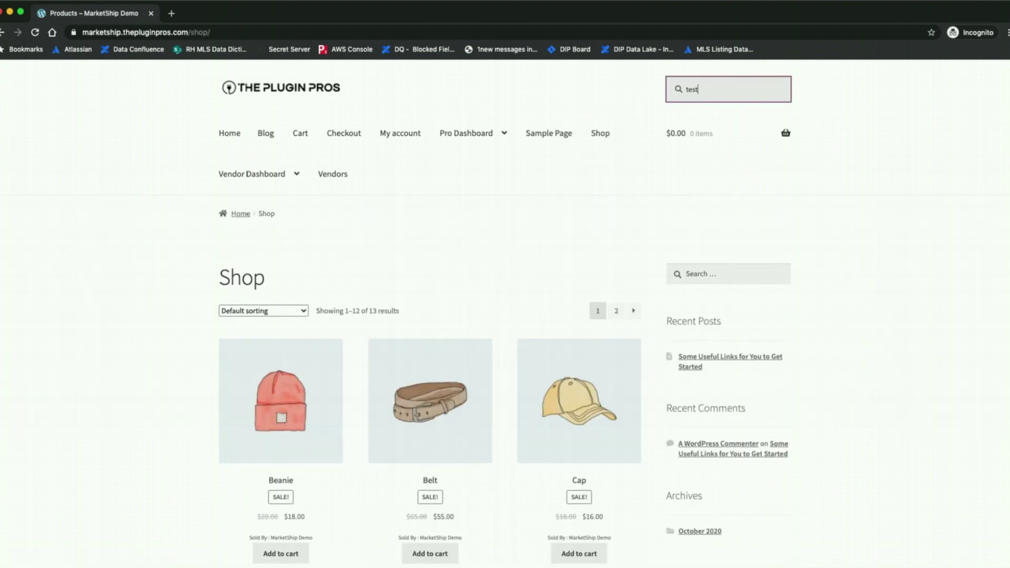
{"action": "key", "text": "Return"}
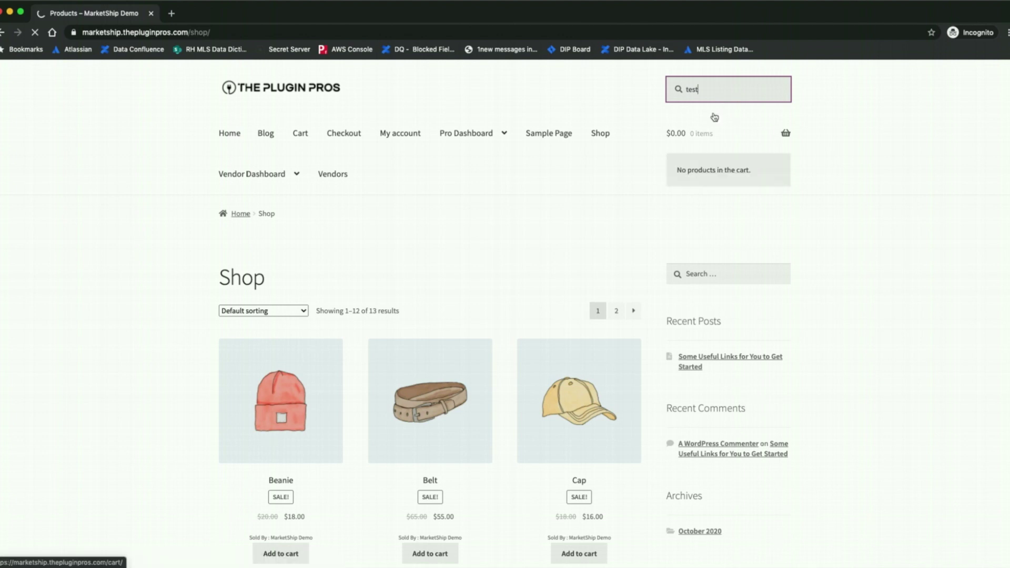
{"action": "left_click", "coordinate": [502, 397]}
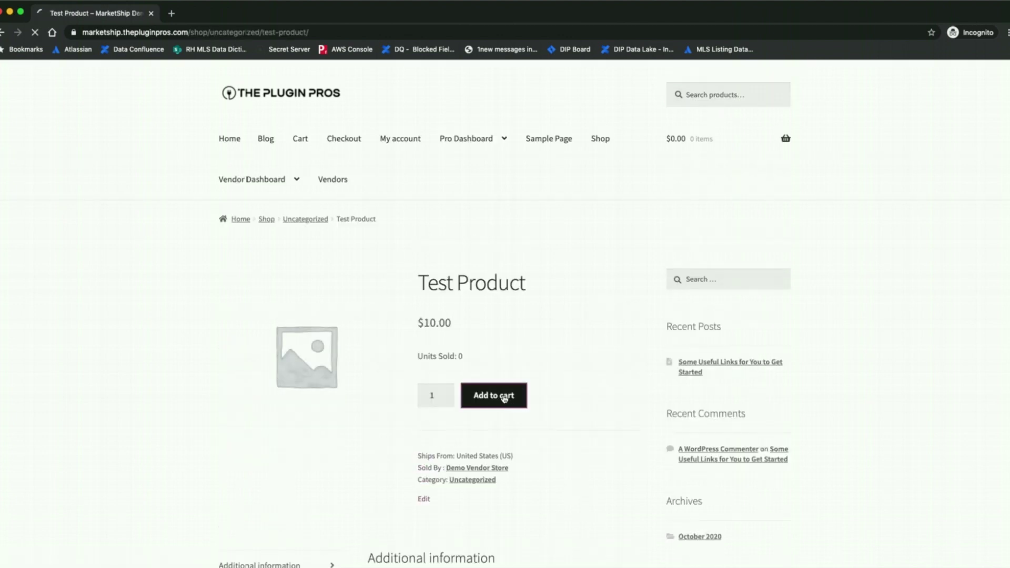
{"action": "left_click", "coordinate": [751, 306]}
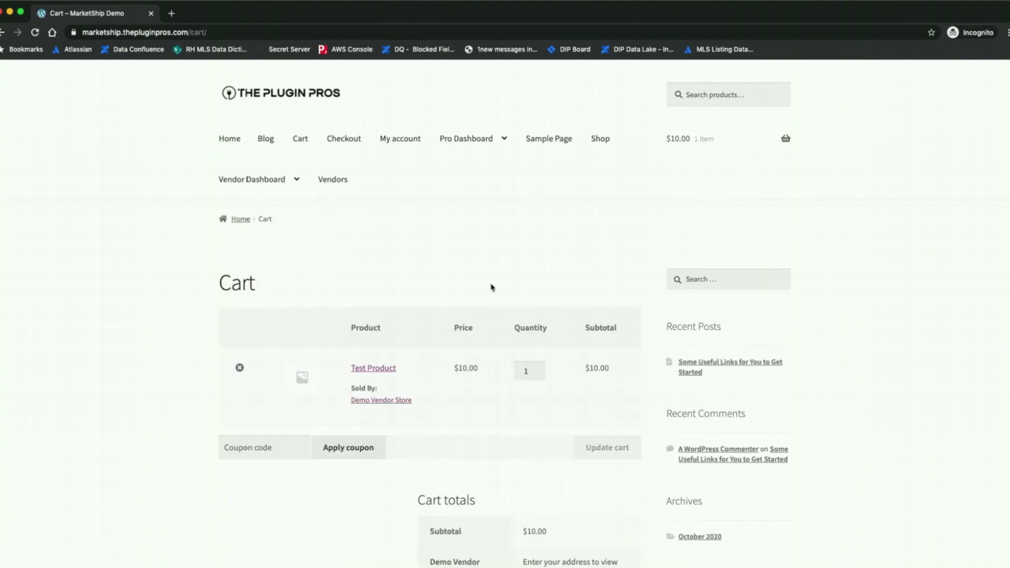
{"action": "scroll", "coordinate": [480, 289], "scroll_direction": "down", "scroll_amount": 5}
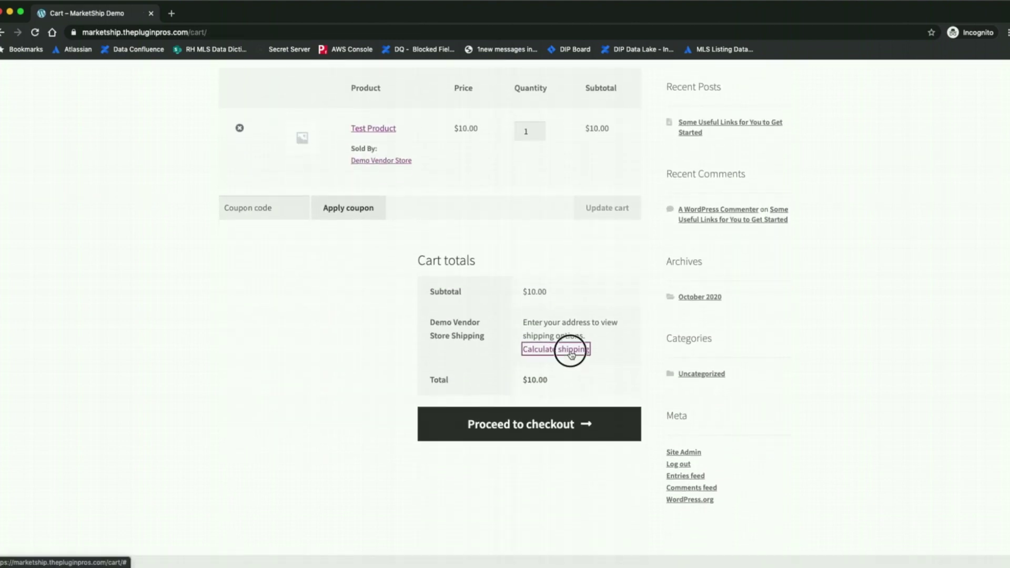
Calculate shipping to Acworth, ZIP 30101, and choose USPS Parcel Select
{"action": "left_click", "coordinate": [570, 353]}
{"action": "left_click", "coordinate": [563, 428]}
{"action": "type", "text": "acw"}
{"action": "left_click", "coordinate": [576, 468]}
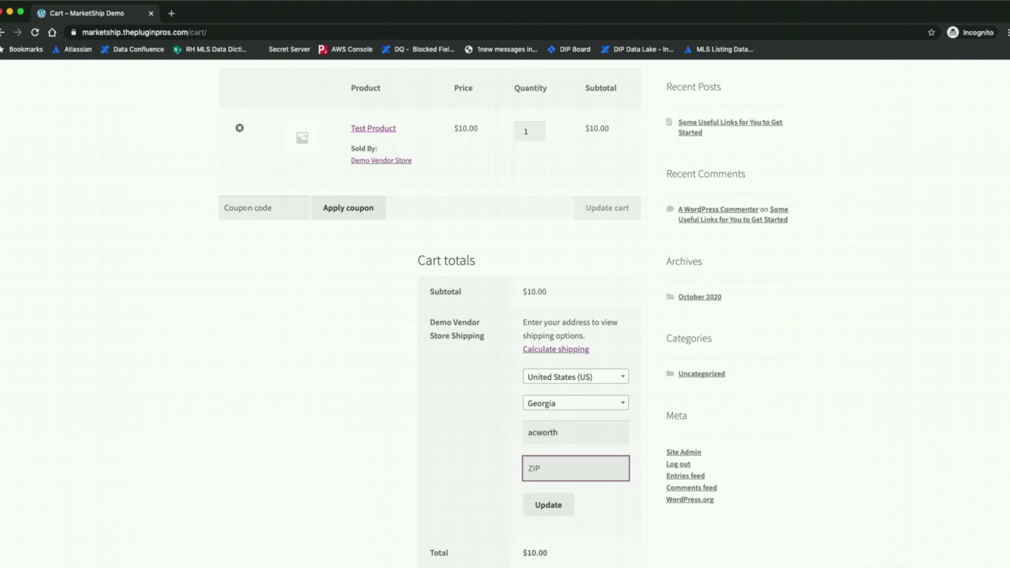
{"action": "type", "text": "30101"}
{"action": "left_click", "coordinate": [548, 505]}
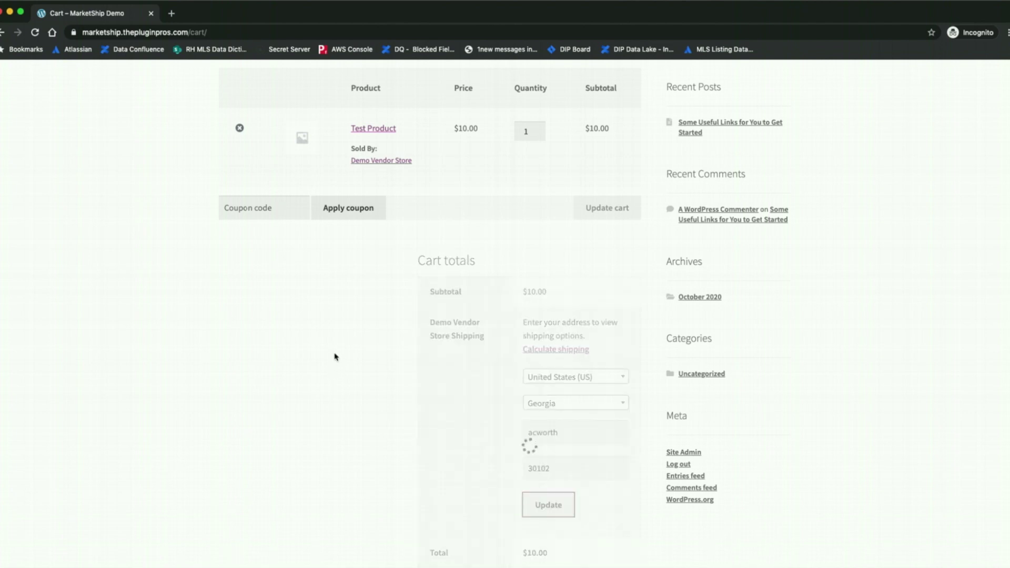
{"action": "scroll", "coordinate": [335, 375], "scroll_direction": "down", "scroll_amount": 3}
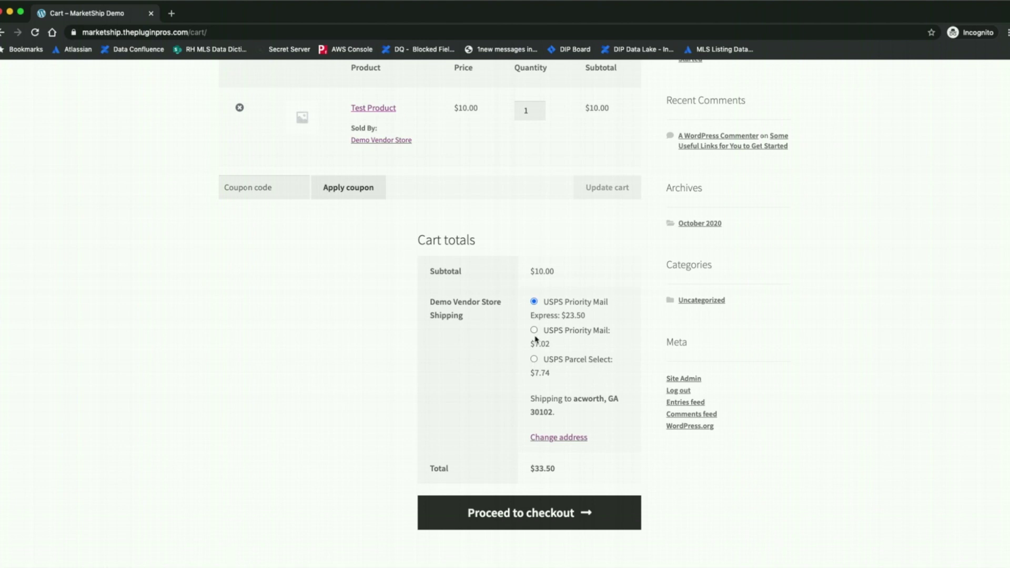
{"action": "left_click", "coordinate": [534, 358]}
Proceed from the cart to the checkout page and review it
{"action": "left_click", "coordinate": [519, 516]}
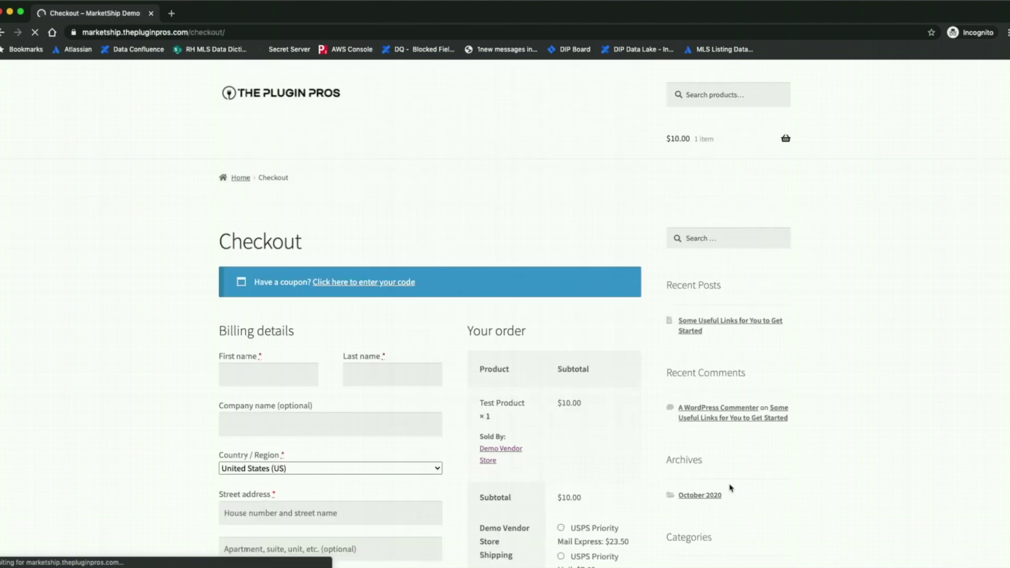
{"action": "scroll", "coordinate": [461, 442], "scroll_direction": "down", "scroll_amount": 6}
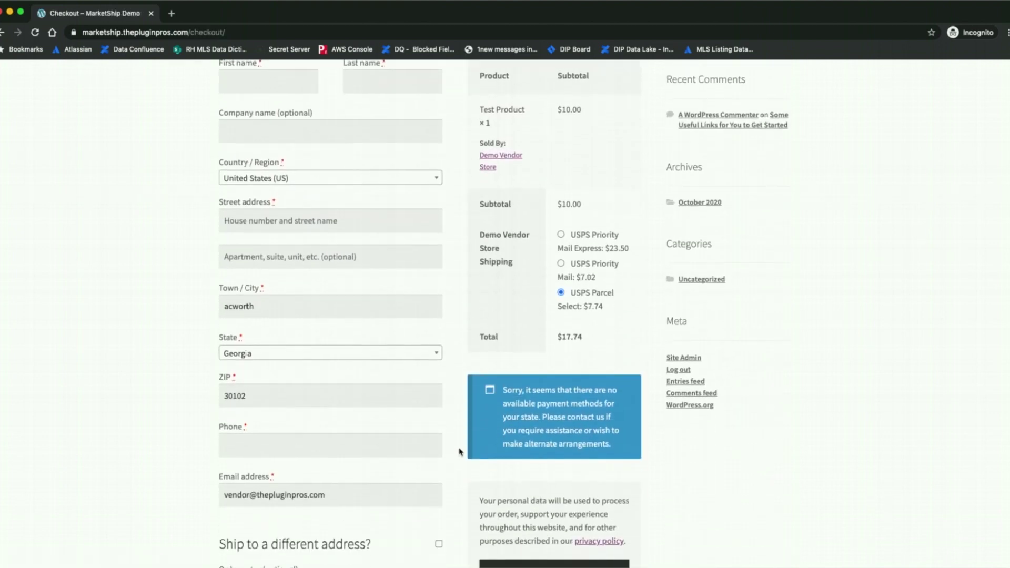
{"action": "scroll", "coordinate": [459, 451], "scroll_direction": "down", "scroll_amount": 1}
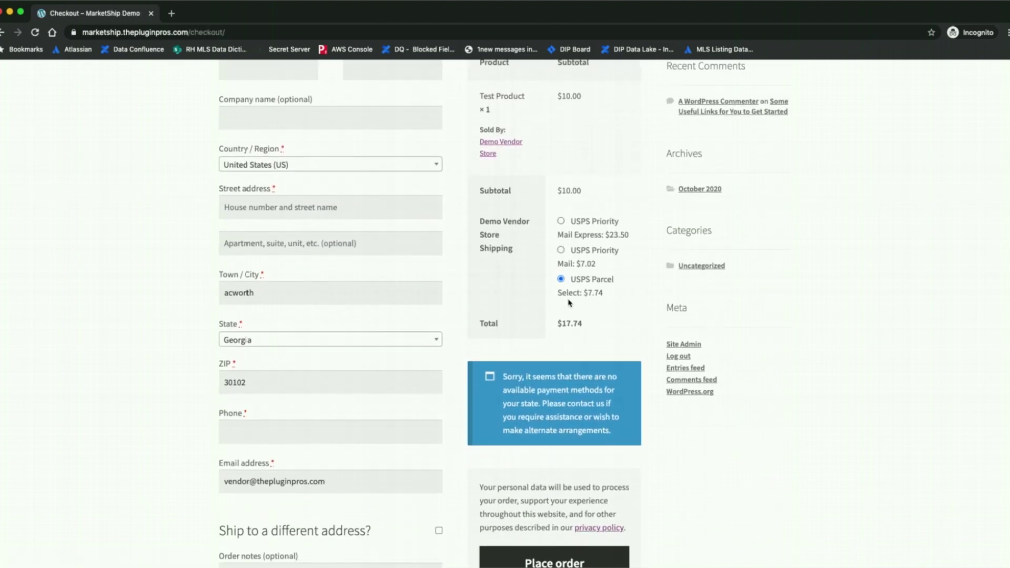
{"action": "scroll", "coordinate": [578, 295], "scroll_direction": "up", "scroll_amount": 2}
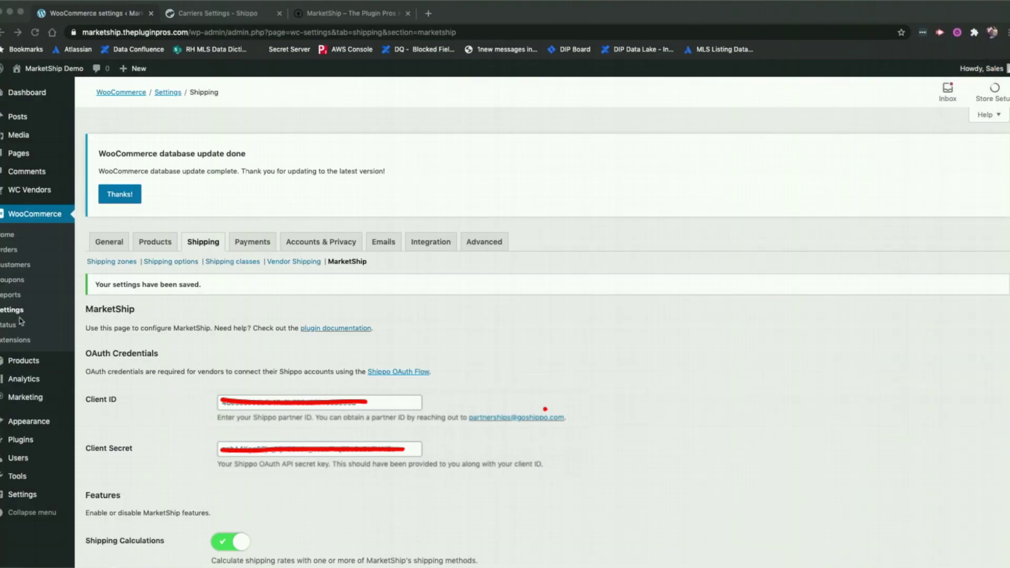
Enable the WC Vendors Test Gateway payment method and save the payment settings
{"action": "left_click", "coordinate": [233, 242]}
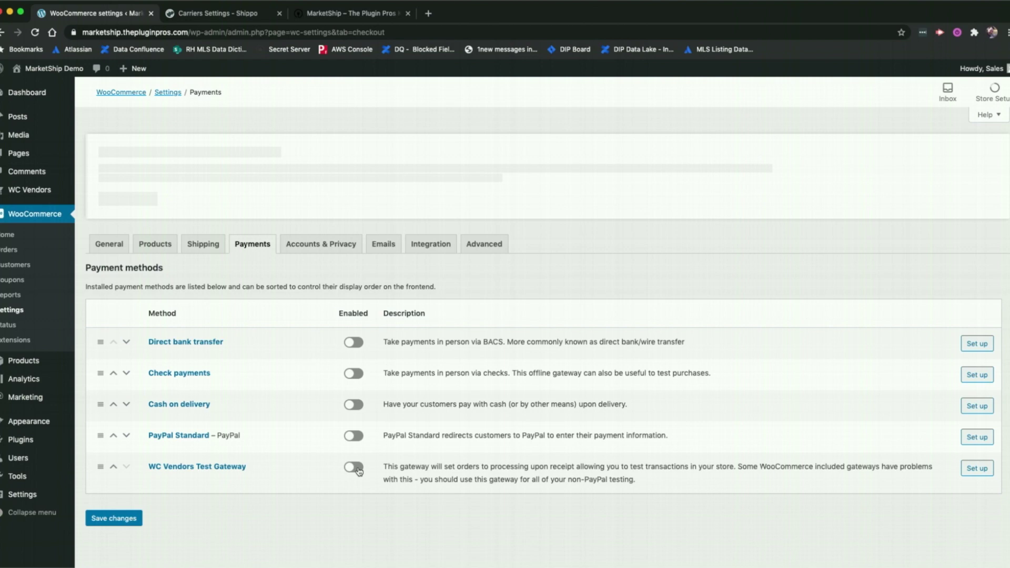
{"action": "left_click", "coordinate": [355, 466]}
{"action": "left_click", "coordinate": [136, 517]}
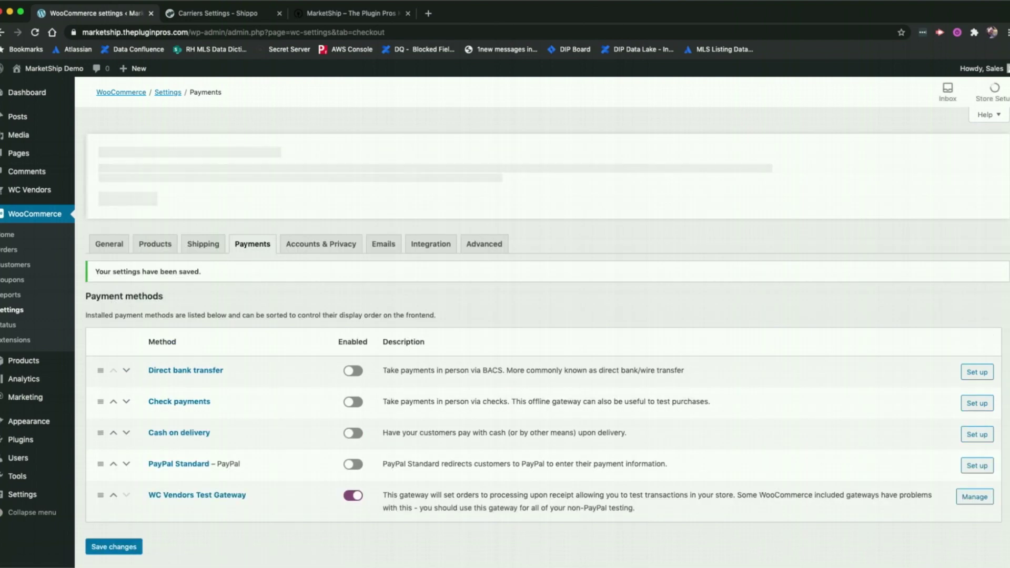
{"action": "left_click_drag", "start_coordinate": [1009, 44], "coordinate": [336, 26]}
{"action": "double_click", "coordinate": [339, 32]}
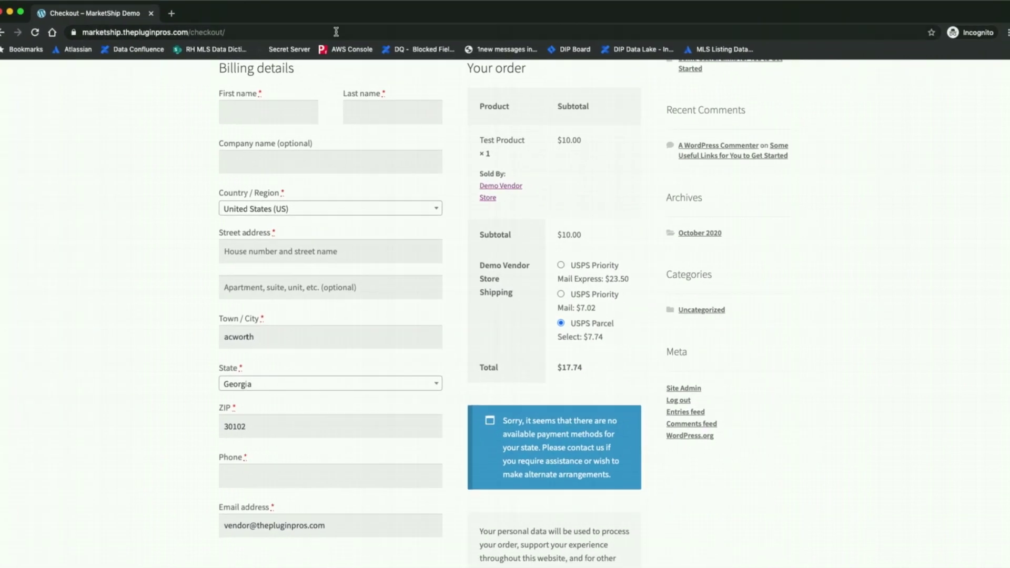
Reload checkout, attempt to place the order, and enter the billing first and last name
{"action": "left_click", "coordinate": [35, 33]}
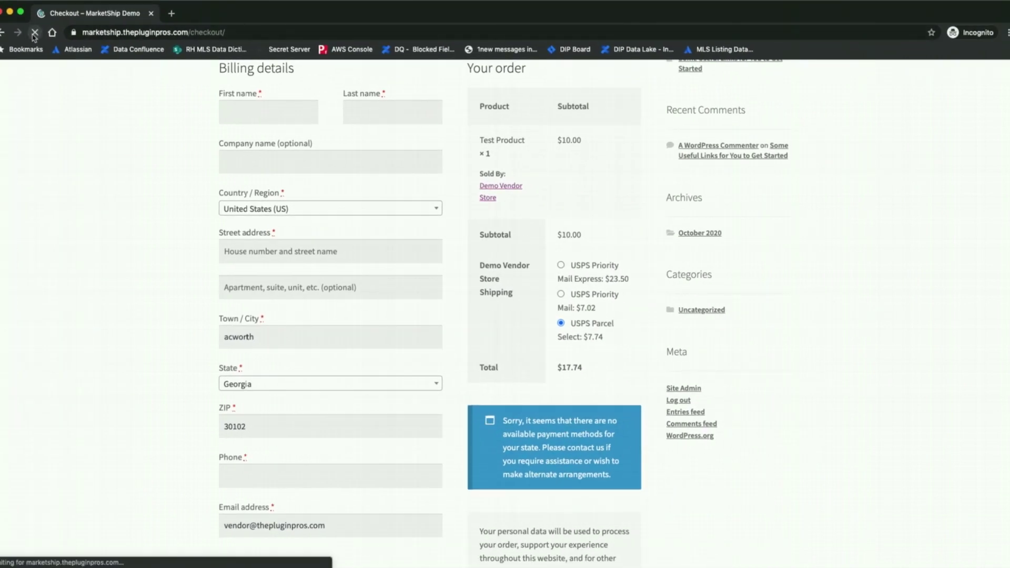
{"action": "scroll", "coordinate": [737, 473], "scroll_direction": "down", "scroll_amount": 3}
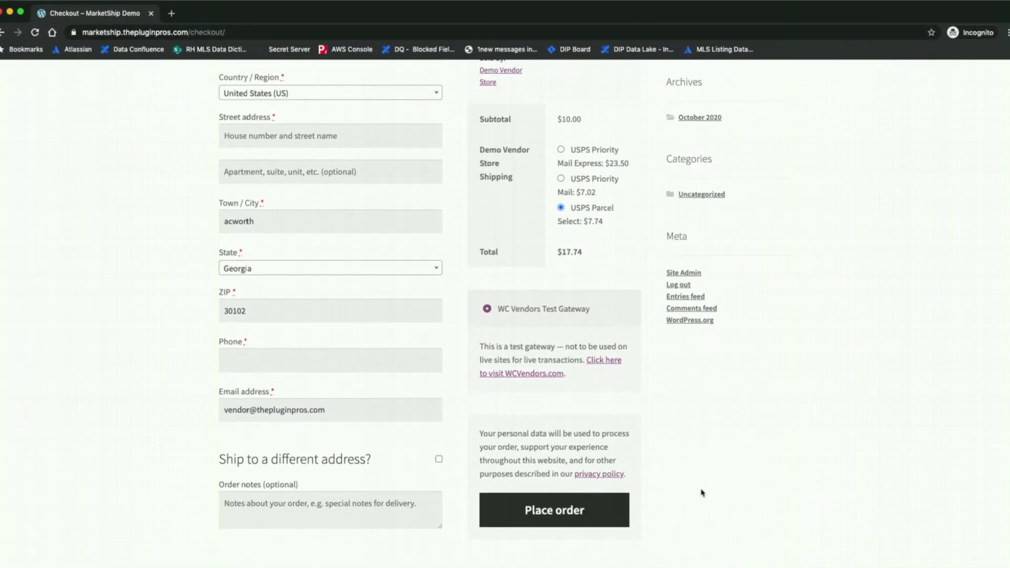
{"action": "left_click", "coordinate": [559, 508]}
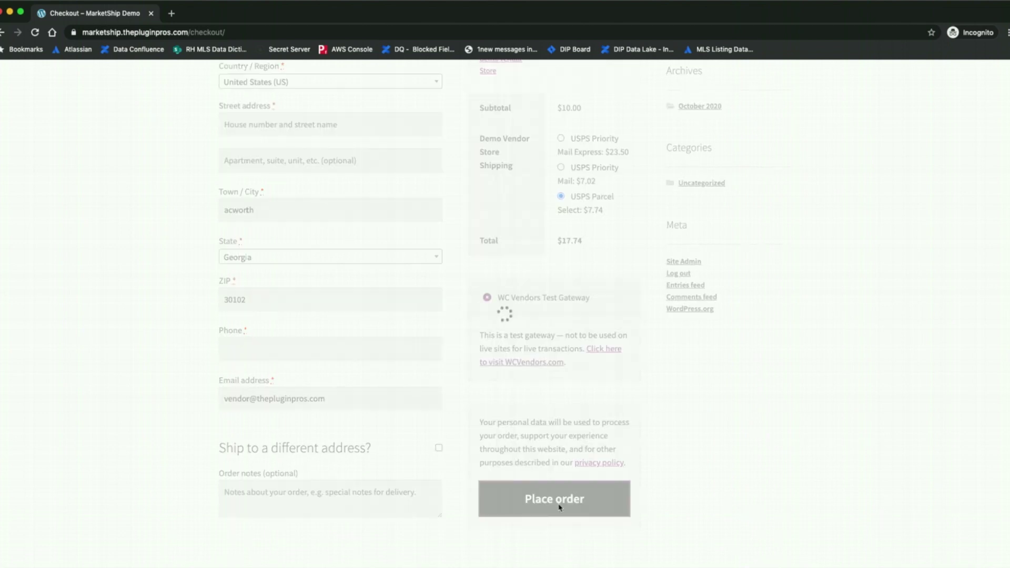
{"action": "left_click", "coordinate": [262, 253]}
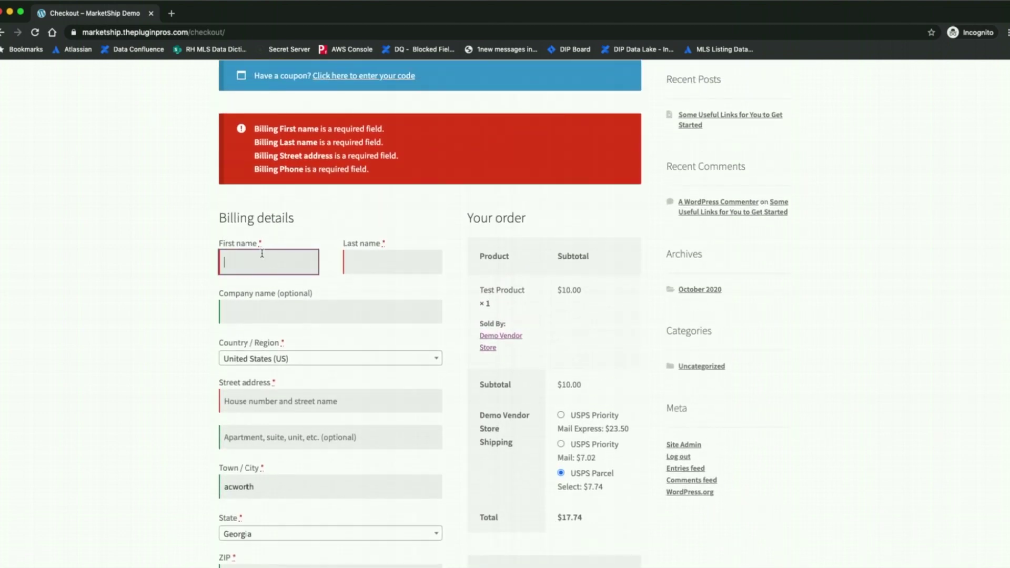
{"action": "type", "text": "Ch4i"}
{"action": "key", "text": "Tab"}
{"action": "type", "text": "W"}
{"action": "key", "text": "Tab"}
{"action": "key", "text": "Tab"}
{"action": "key", "text": "Tab"}
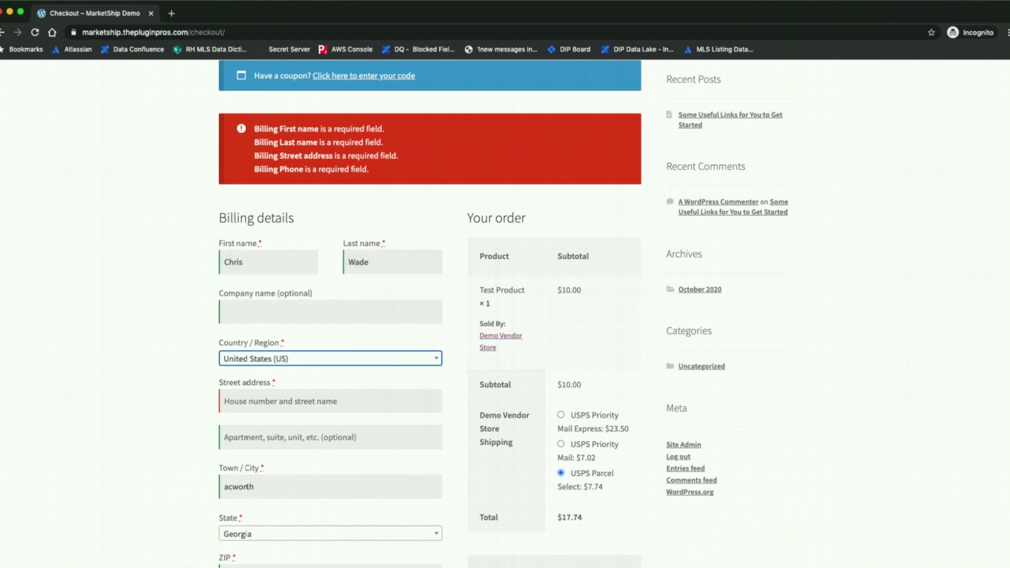
Fill in the billing street address and phone number, then place the order
{"action": "type", "text": "23"}
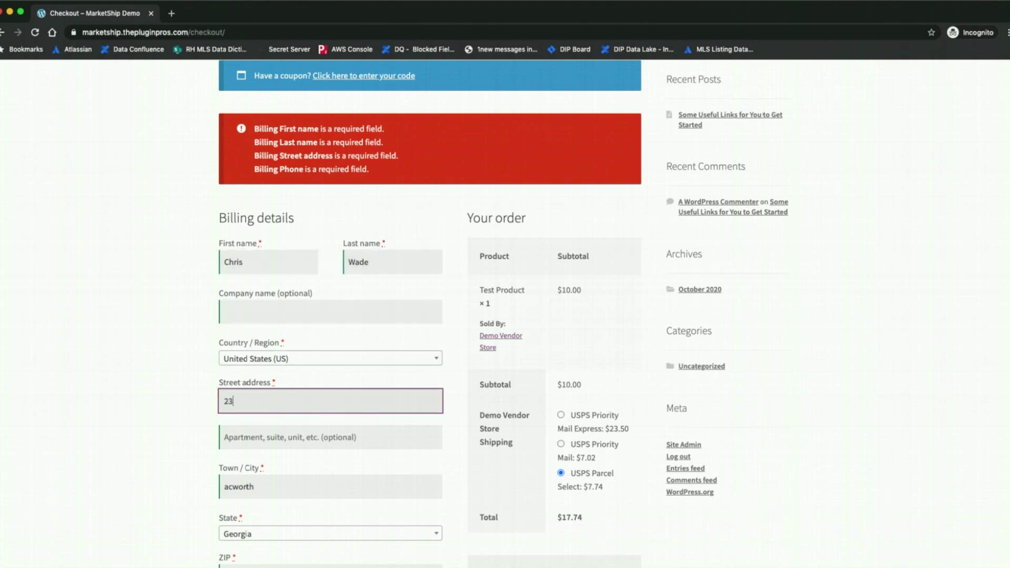
{"action": "type", "text": "3"}
{"action": "key", "text": "Tab"}
{"action": "key", "text": "shift+Tab"}
{"action": "key", "text": "End"}
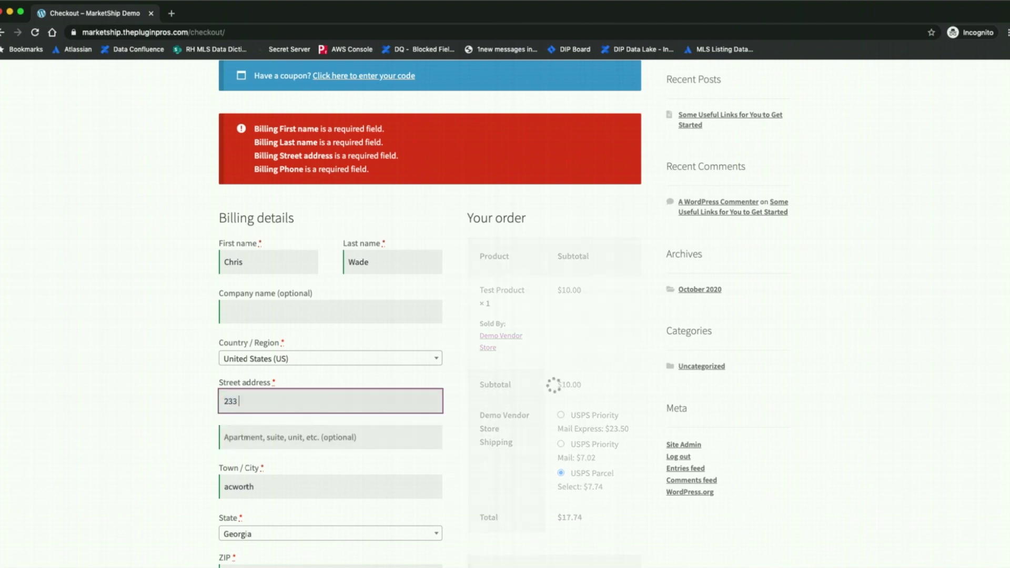
{"action": "type", "text": "test street"}
{"action": "key", "text": "Tab"}
{"action": "key", "text": "Tab"}
{"action": "key", "text": "Tab"}
{"action": "key", "text": "Tab"}
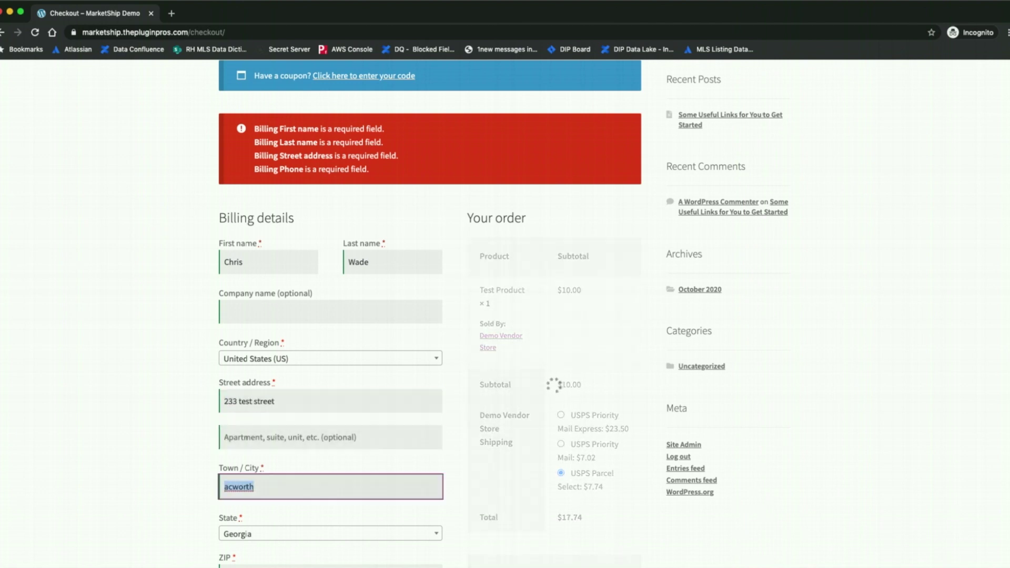
{"action": "scroll", "coordinate": [173, 304], "scroll_direction": "down", "scroll_amount": 5}
{"action": "scroll", "coordinate": [210, 315], "scroll_direction": "down", "scroll_amount": 2}
{"action": "left_click", "coordinate": [255, 326]}
{"action": "type", "text": "1234567890"}
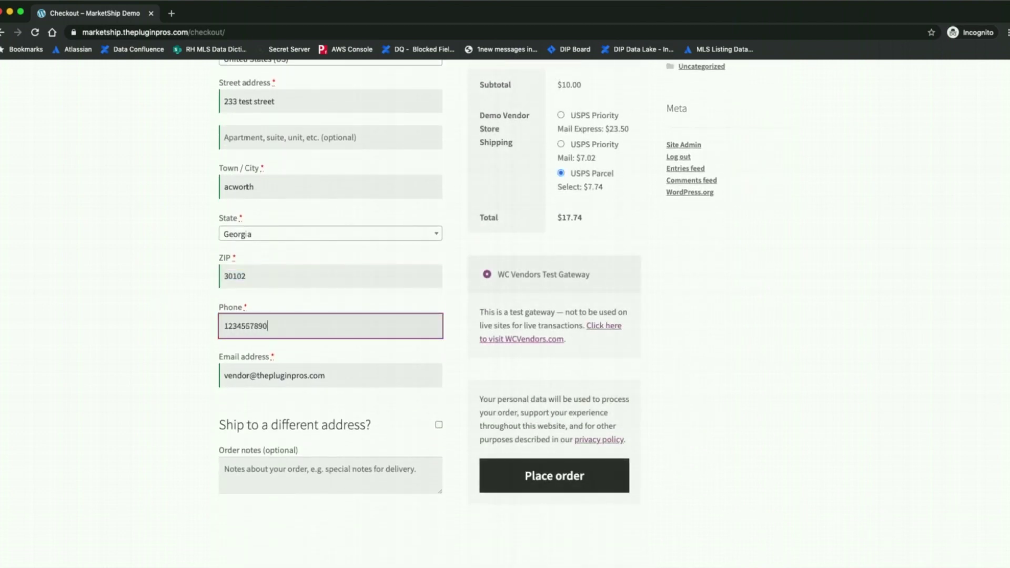
{"action": "left_click", "coordinate": [535, 489]}
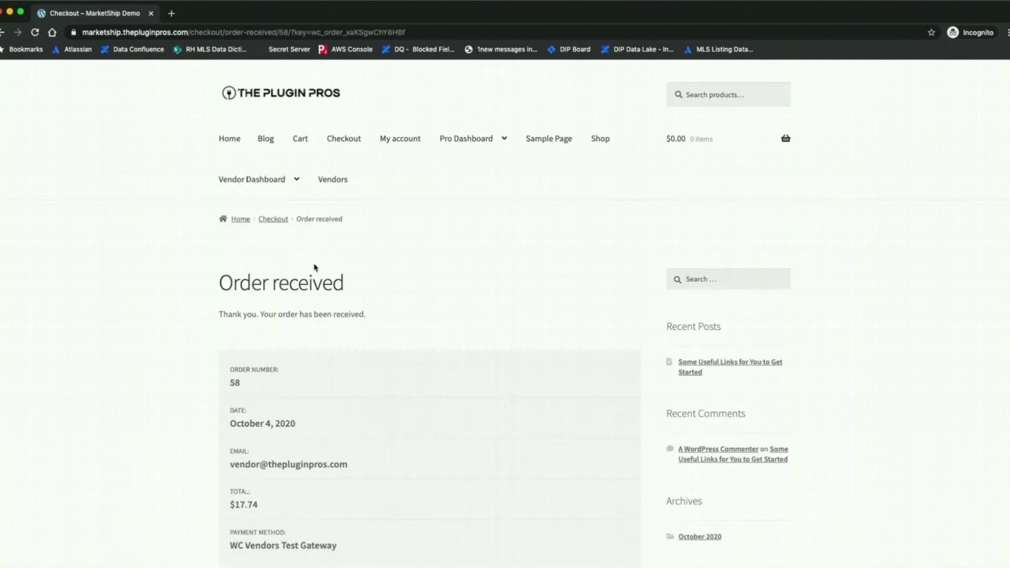
From the Pro Dashboard orders, start a new shipping label and choose Create or Connect Account
{"action": "left_click", "coordinate": [477, 140]}
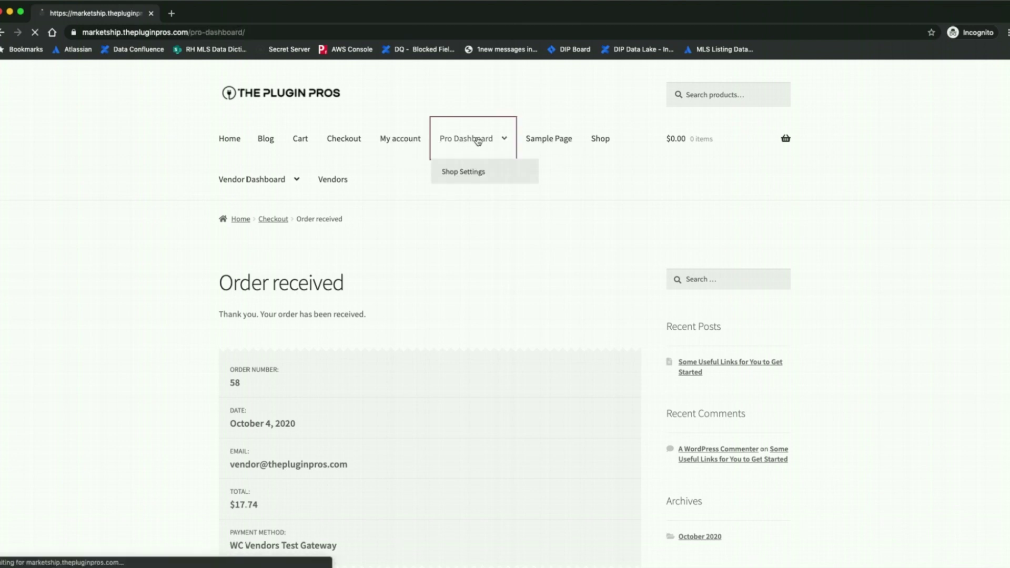
{"action": "left_click", "coordinate": [343, 330]}
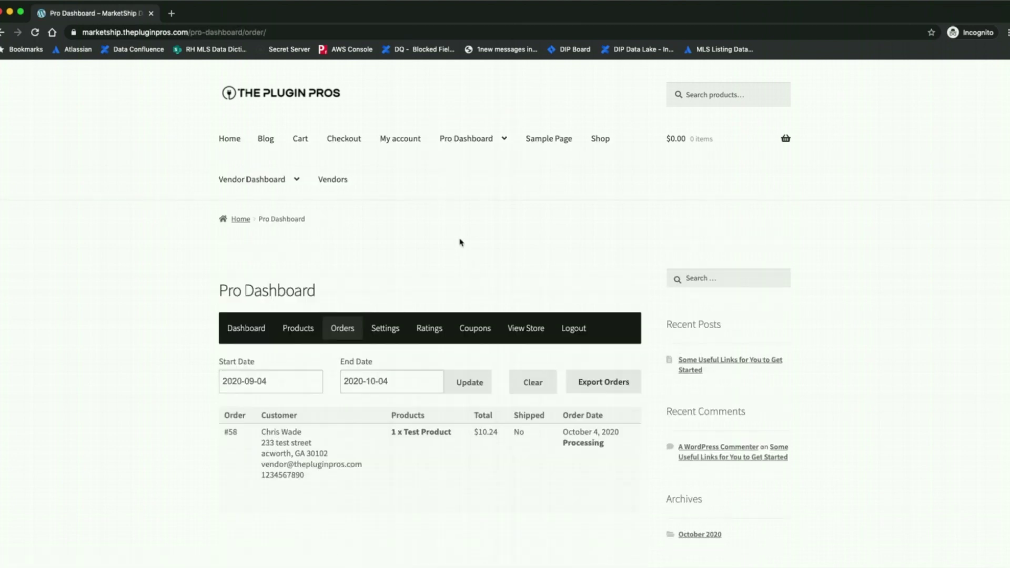
{"action": "scroll", "coordinate": [542, 481], "scroll_direction": "down", "scroll_amount": 2}
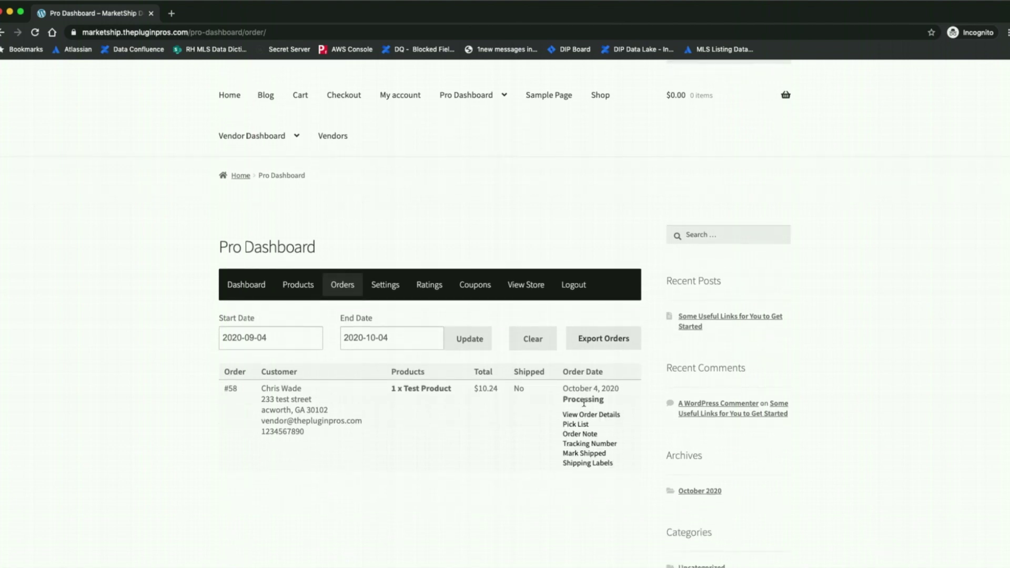
{"action": "scroll", "coordinate": [391, 419], "scroll_direction": "down", "scroll_amount": 3}
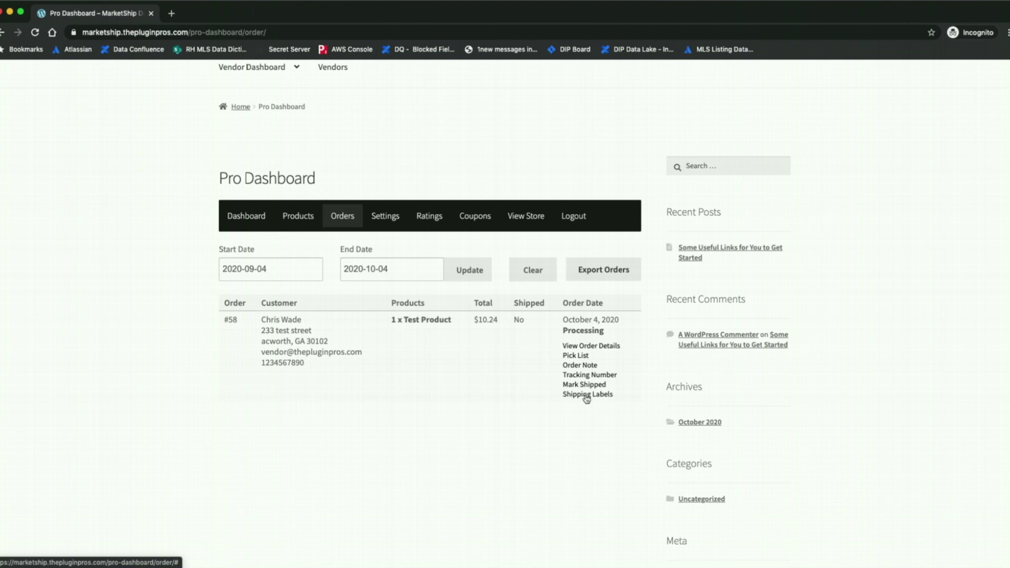
{"action": "left_click", "coordinate": [587, 395]}
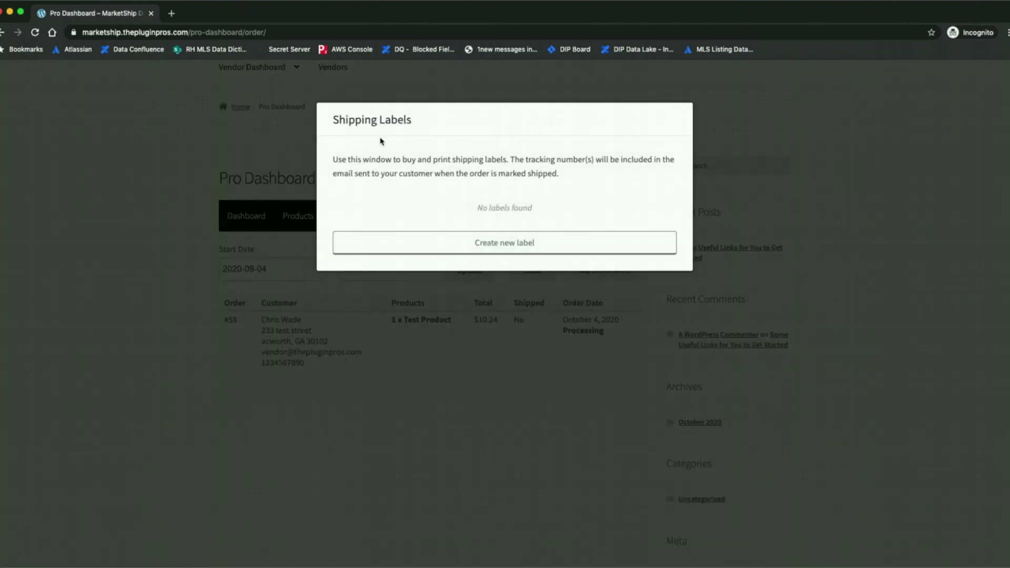
{"action": "left_click", "coordinate": [507, 249]}
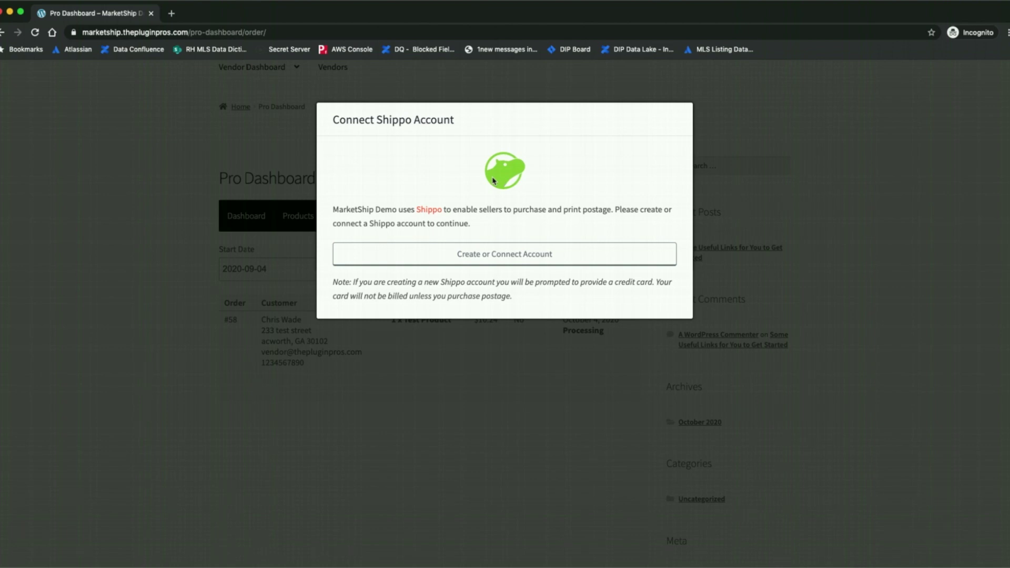
{"action": "left_click", "coordinate": [512, 256]}
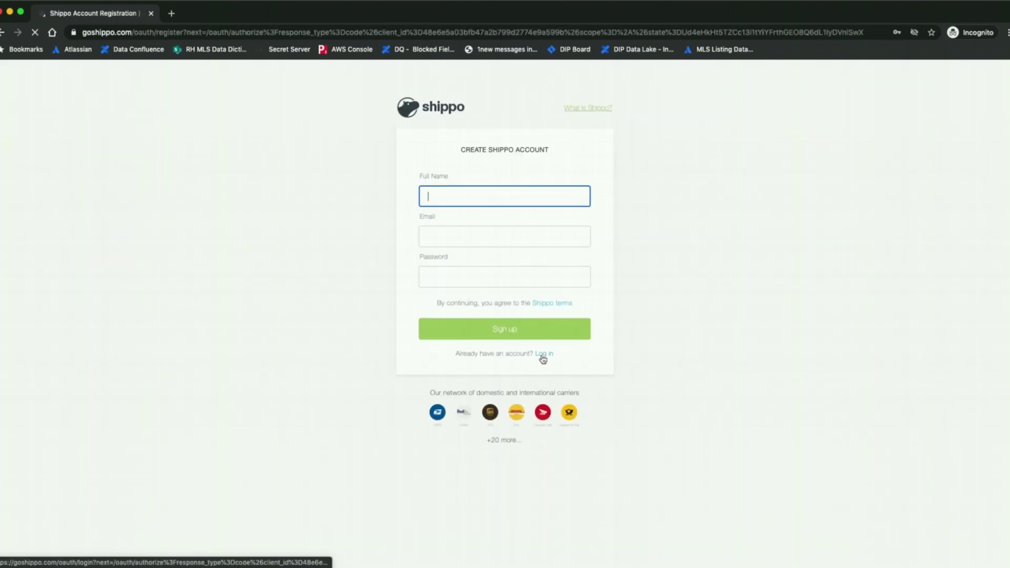
Log in to the existing Shippo account with the account e-mail and password
{"action": "left_click", "coordinate": [540, 356]}
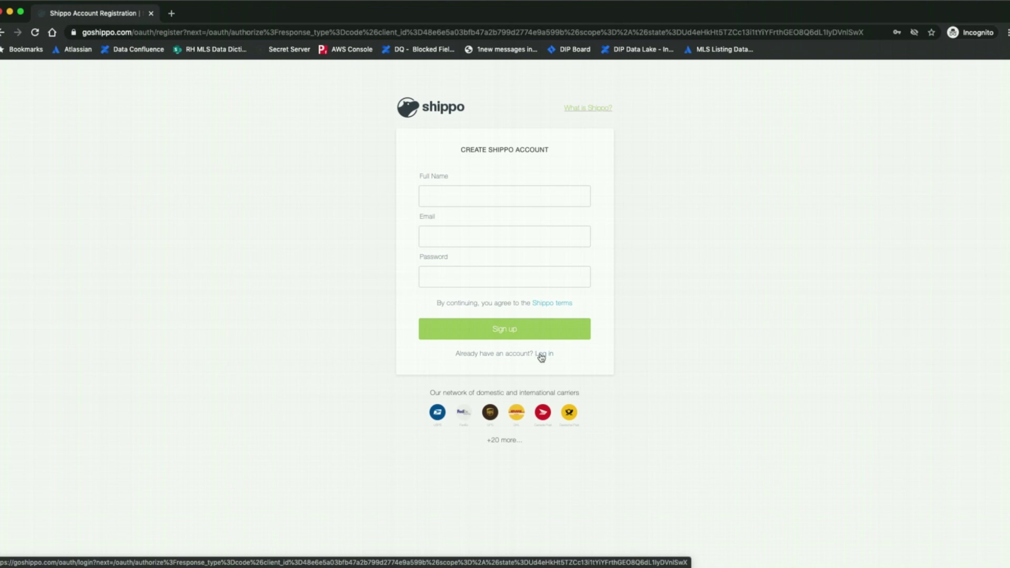
{"action": "left_click", "coordinate": [550, 356]}
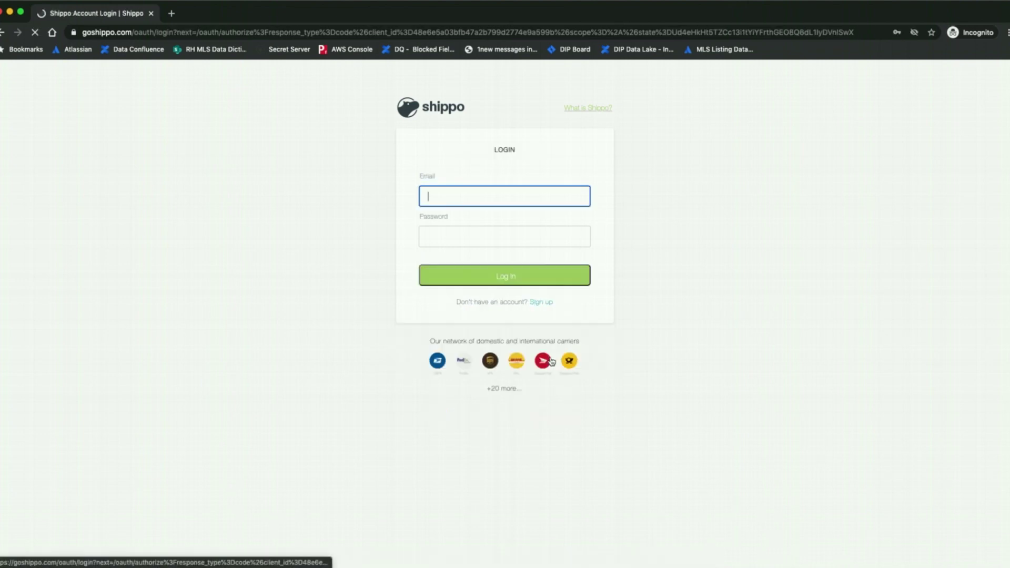
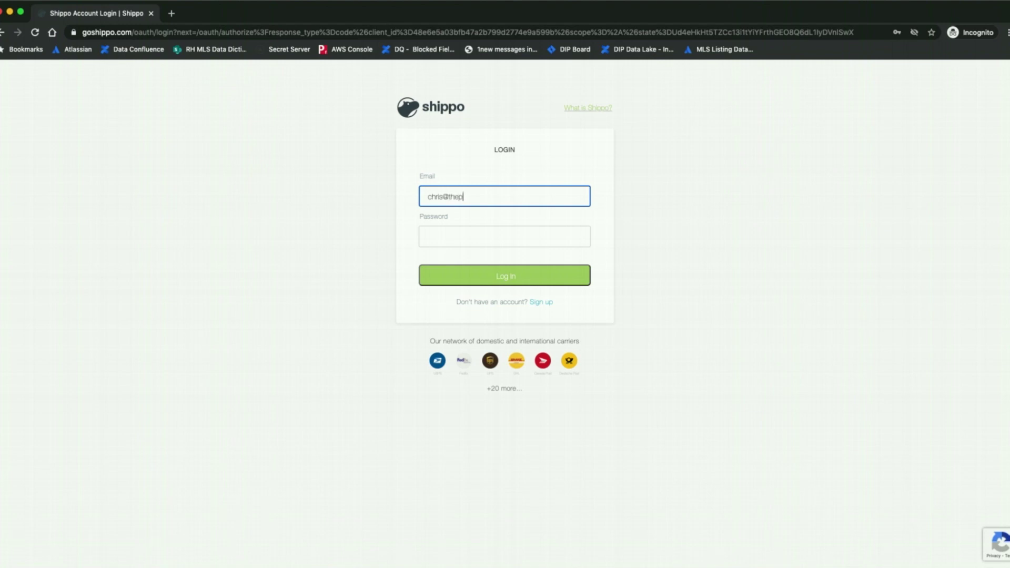
{"action": "key", "text": "Tab"}
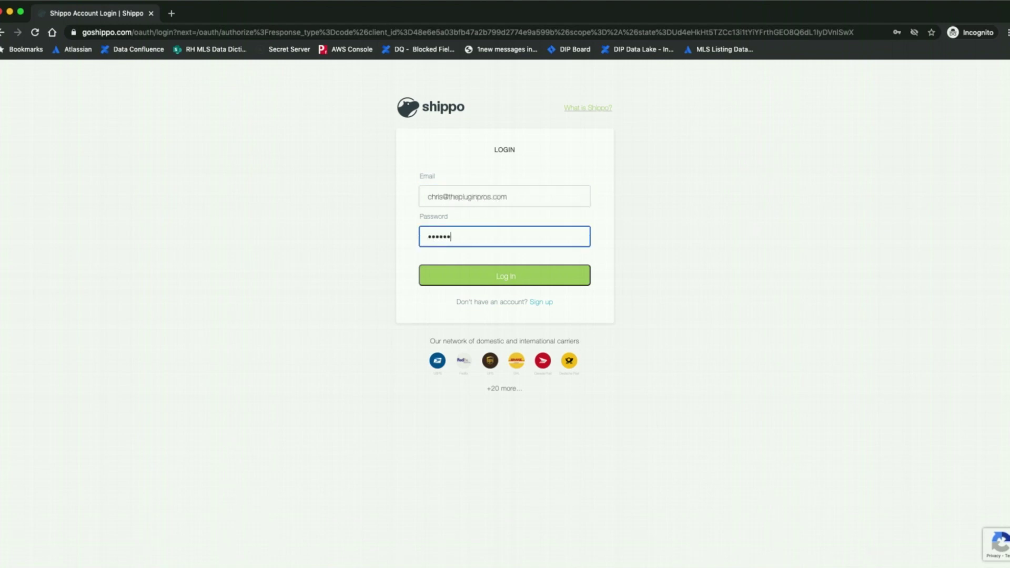
{"action": "key", "text": "Return"}
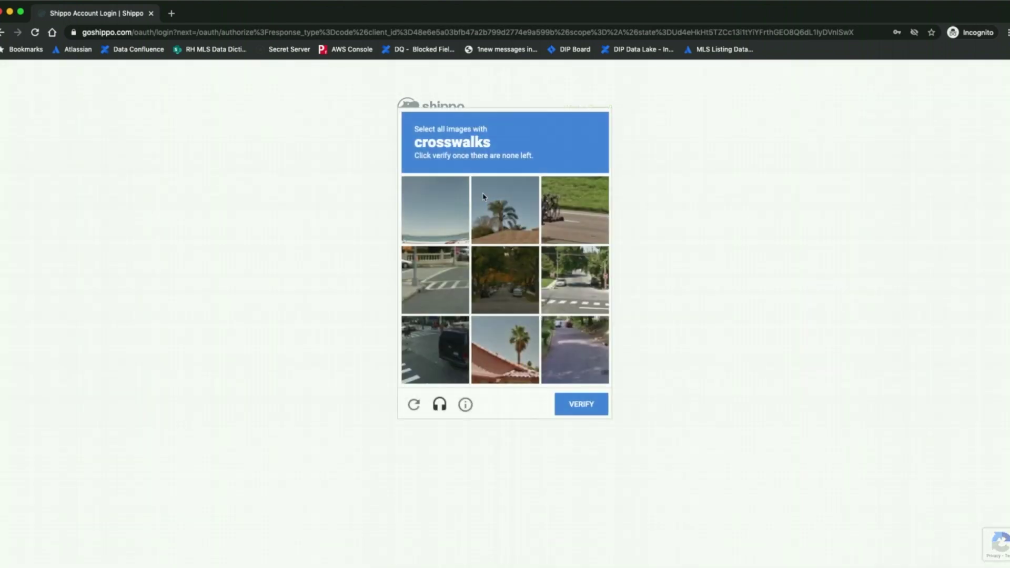
Select all the crosswalk image tiles and submit the verification
{"action": "left_click", "coordinate": [435, 292]}
{"action": "left_click", "coordinate": [598, 294]}
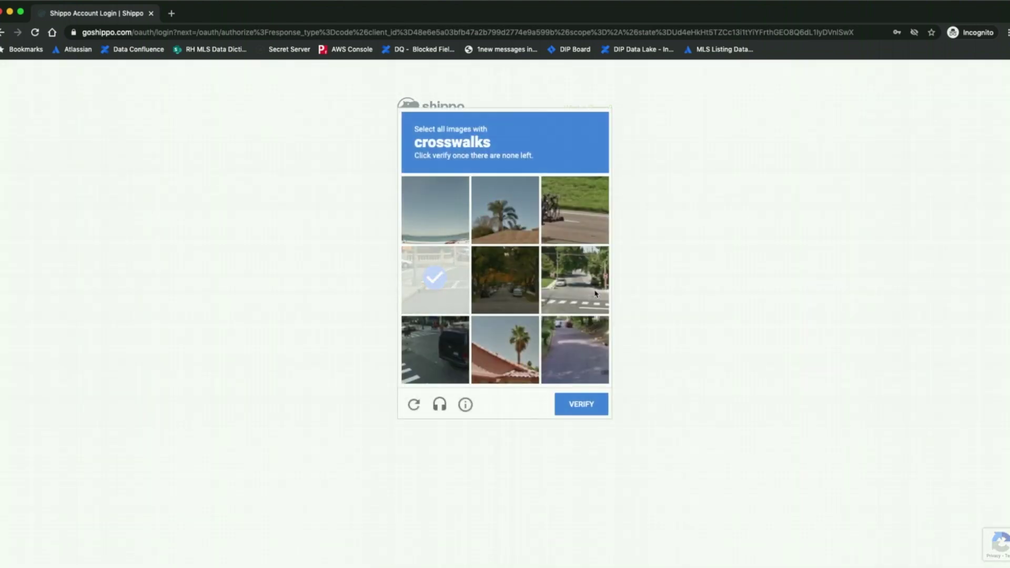
{"action": "left_click", "coordinate": [457, 351]}
{"action": "left_click", "coordinate": [443, 291]}
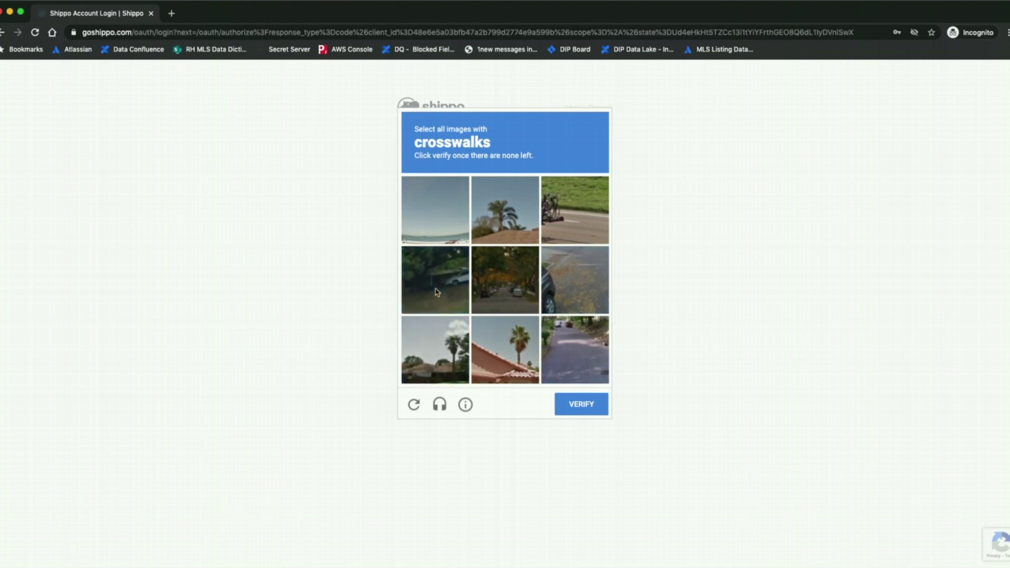
{"action": "left_click", "coordinate": [581, 286]}
{"action": "left_click", "coordinate": [576, 294]}
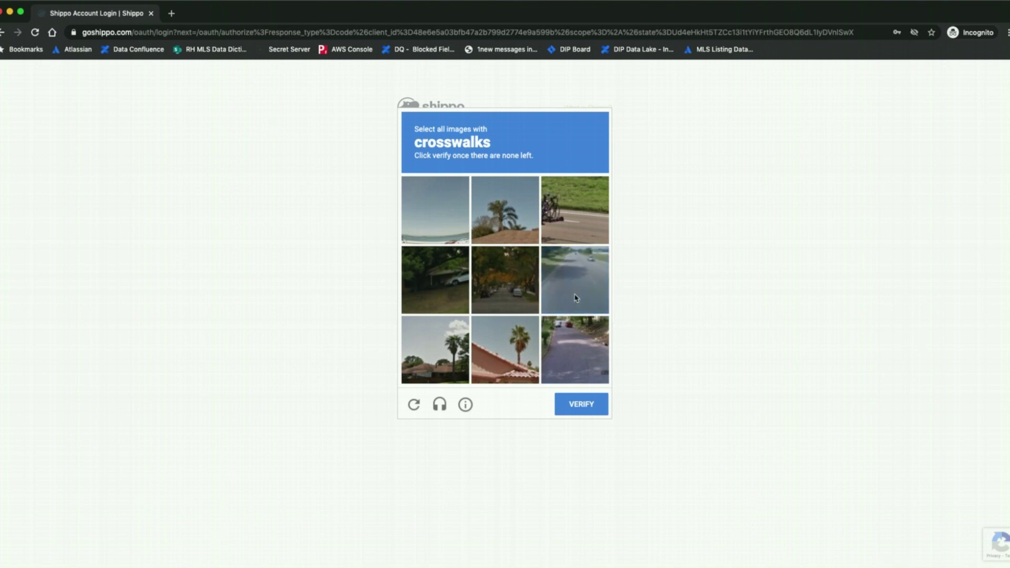
{"action": "left_click", "coordinate": [581, 405]}
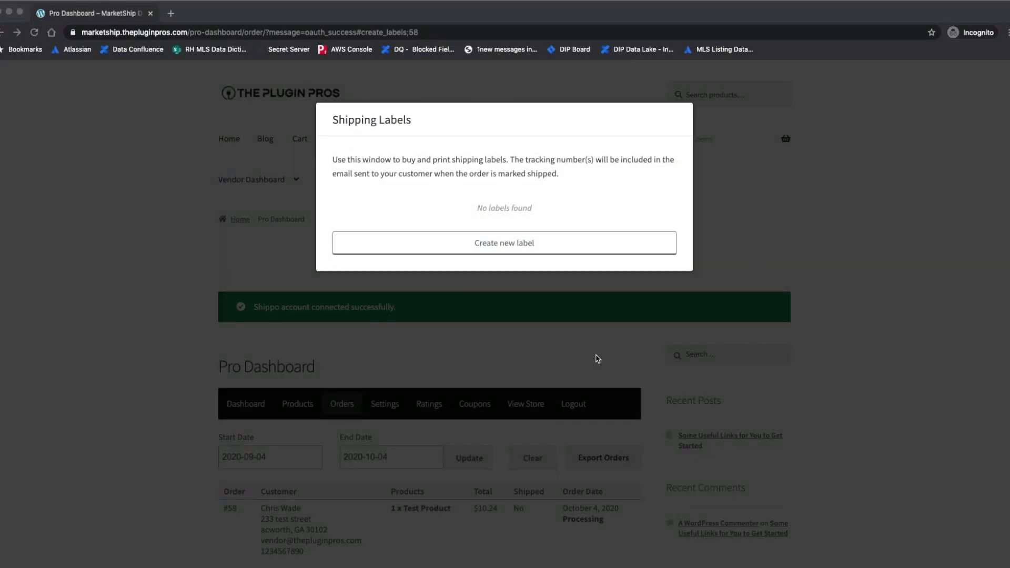
Start a new shipping label and correct the origin street address and postcode
{"action": "left_click", "coordinate": [484, 246]}
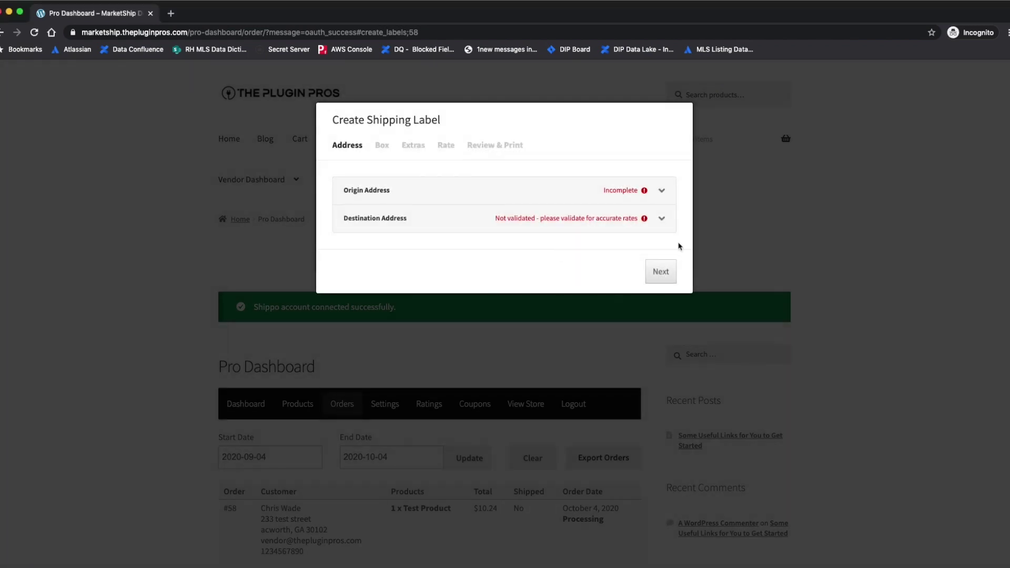
{"action": "left_click", "coordinate": [551, 194]}
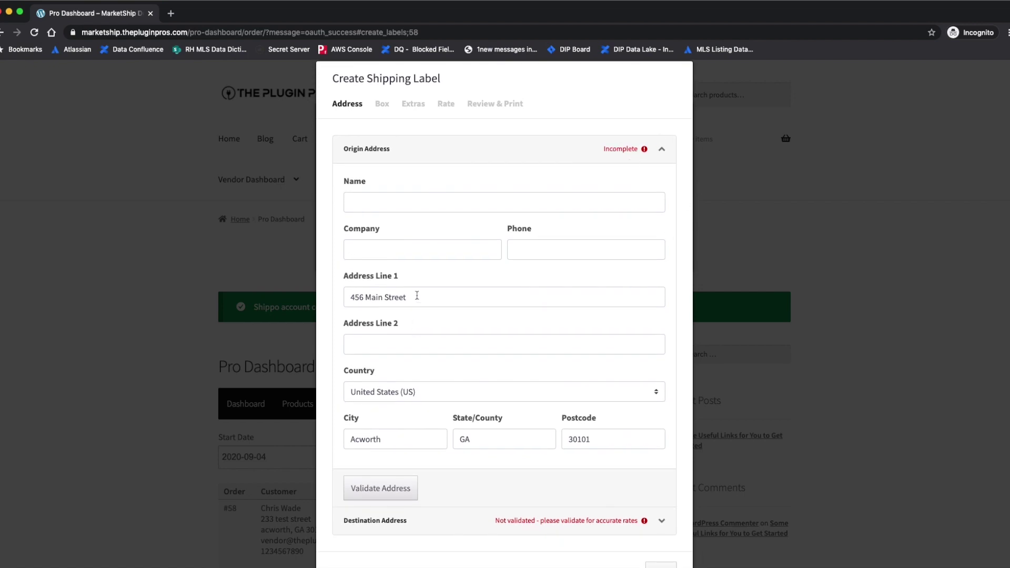
{"action": "triple_click", "coordinate": [434, 297]}
{"action": "key", "text": "BackSpace"}
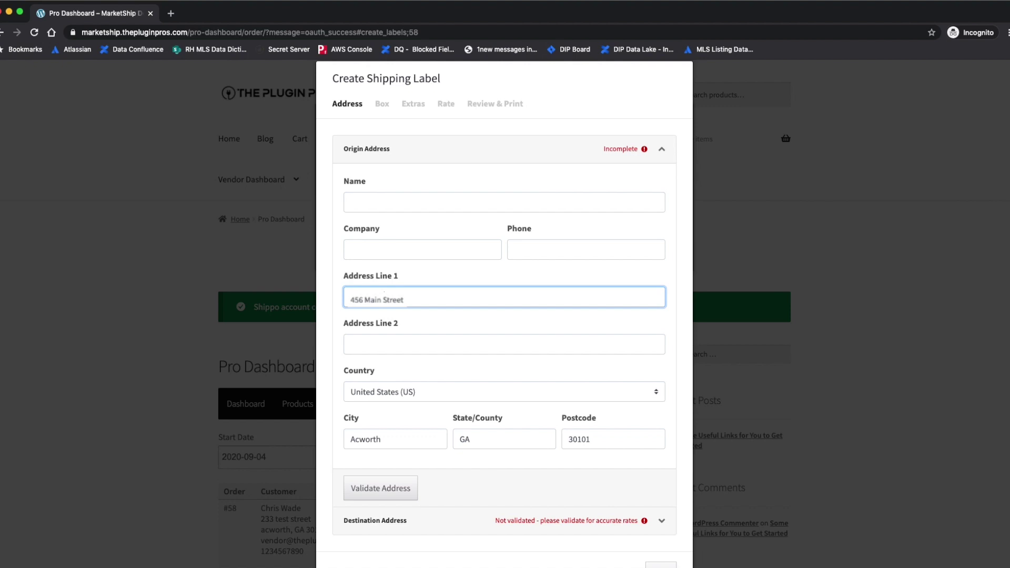
{"action": "left_click", "coordinate": [629, 436]}
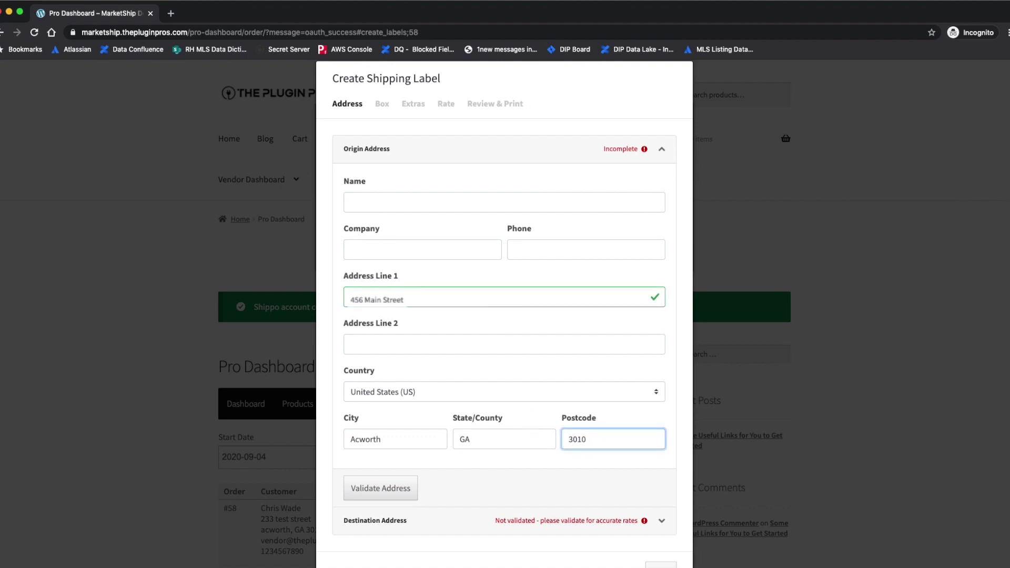
{"action": "left_click", "coordinate": [380, 495]}
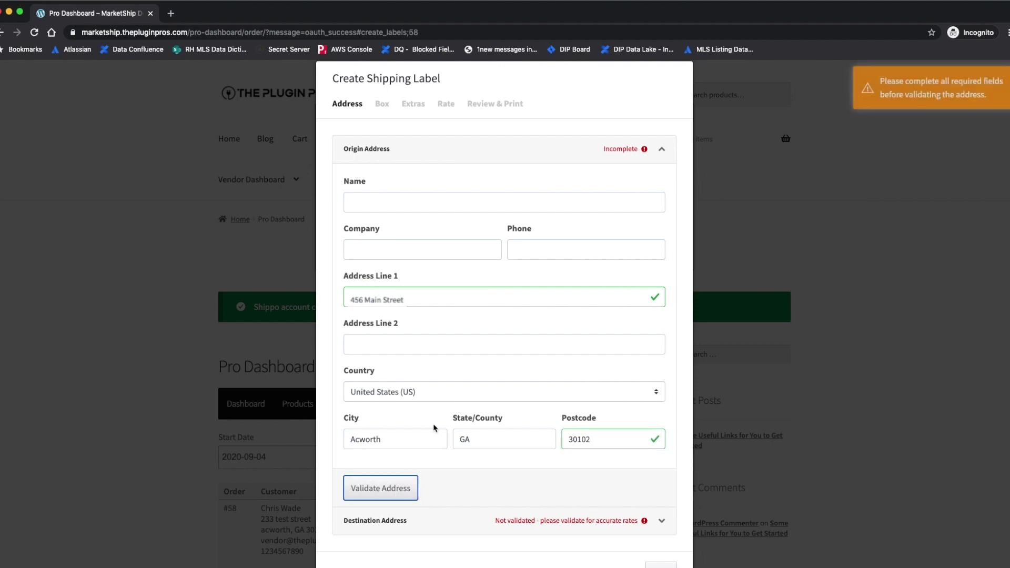
Add the sender's name and validate the origin address
{"action": "left_click", "coordinate": [368, 205]}
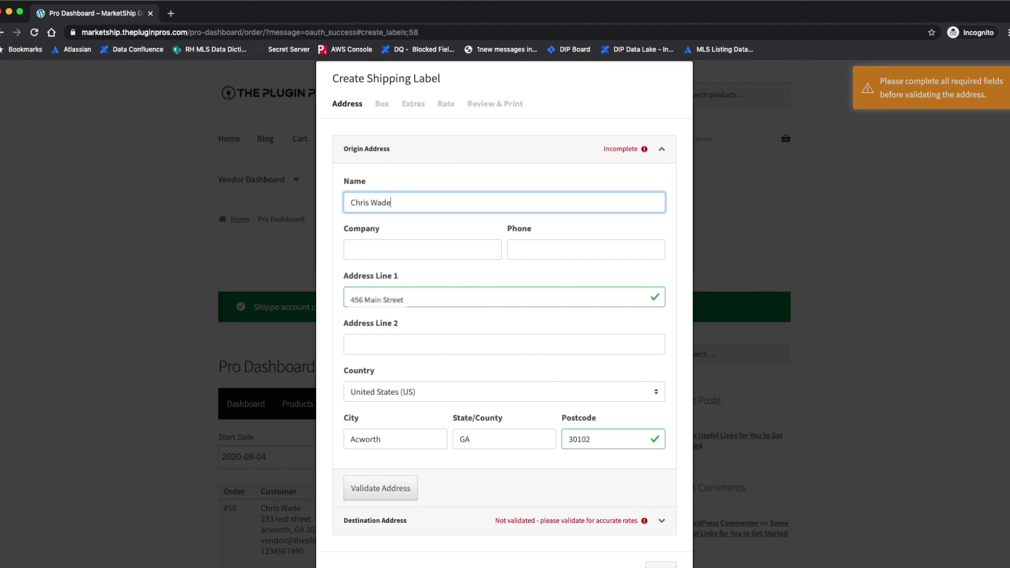
{"action": "left_click", "coordinate": [400, 490]}
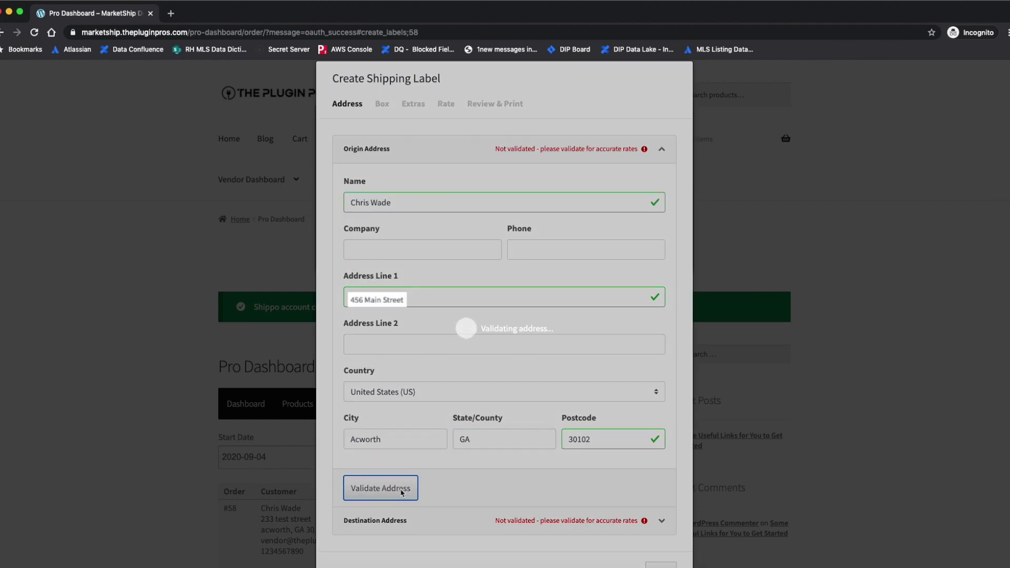
{"action": "scroll", "coordinate": [524, 445], "scroll_direction": "down", "scroll_amount": 1}
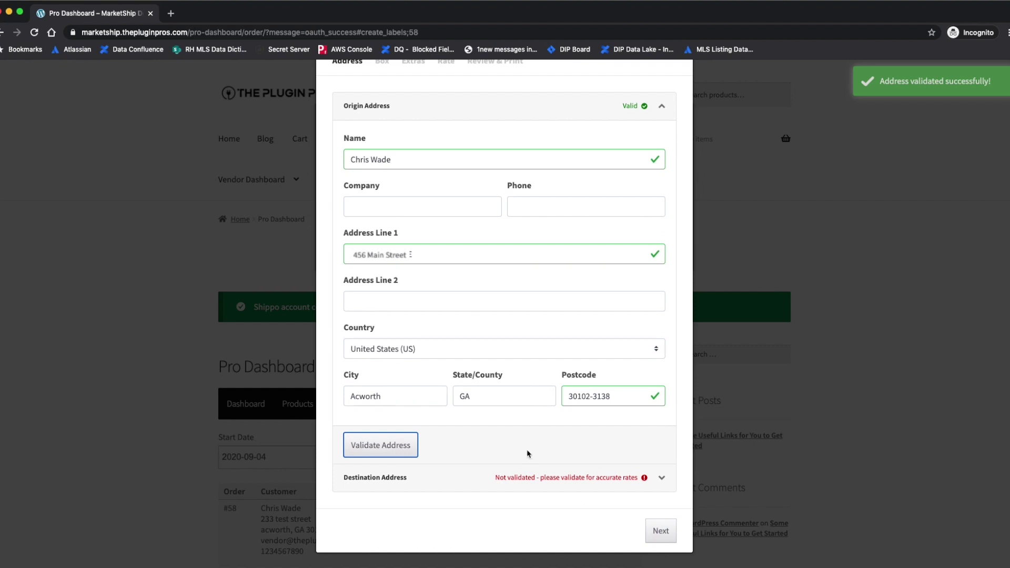
{"action": "left_click", "coordinate": [424, 479]}
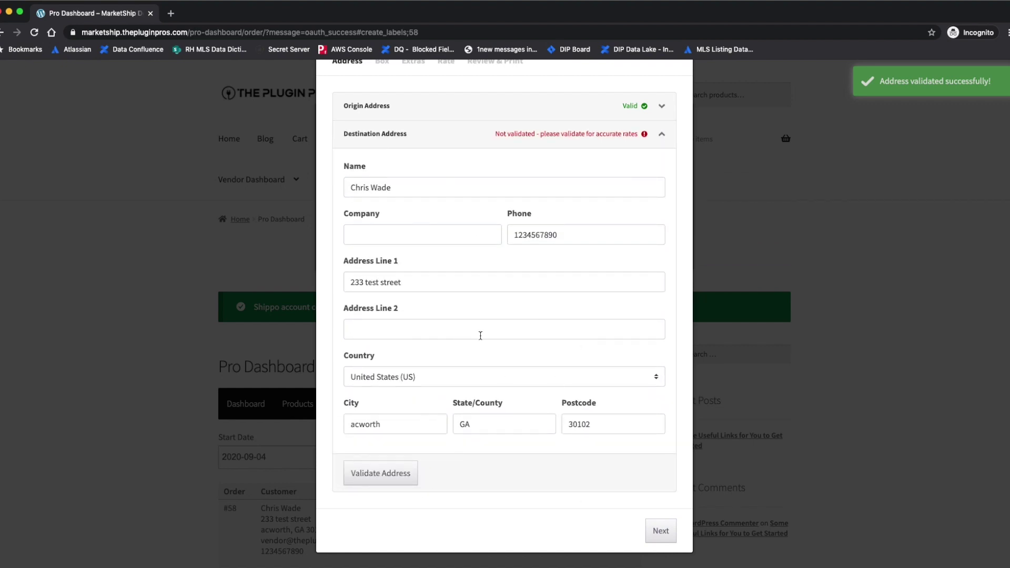
Replace the destination street address, fix its postcode, validate it and continue to Box
{"action": "triple_click", "coordinate": [409, 283]}
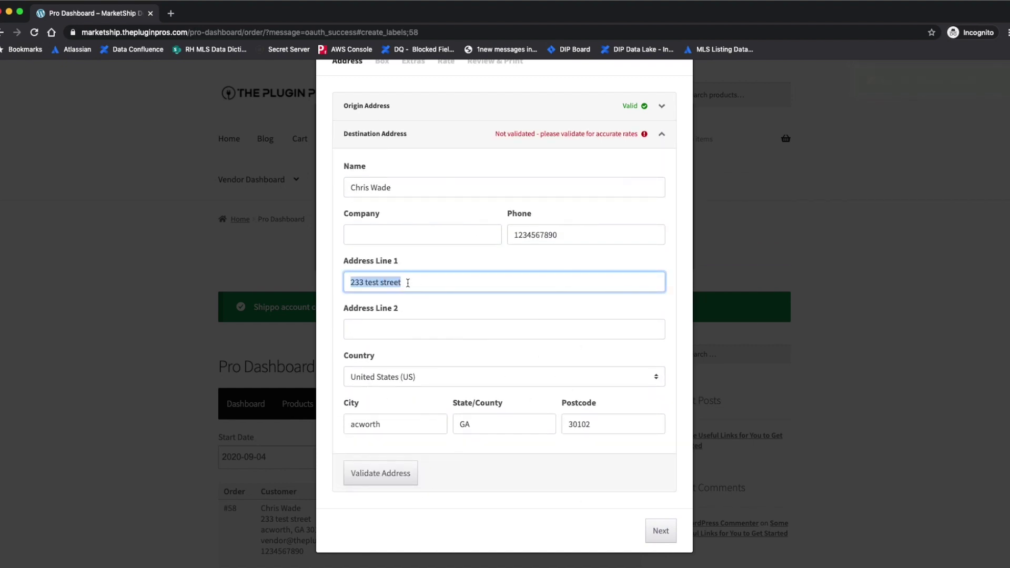
{"action": "type", "text": "456 Main Street"}
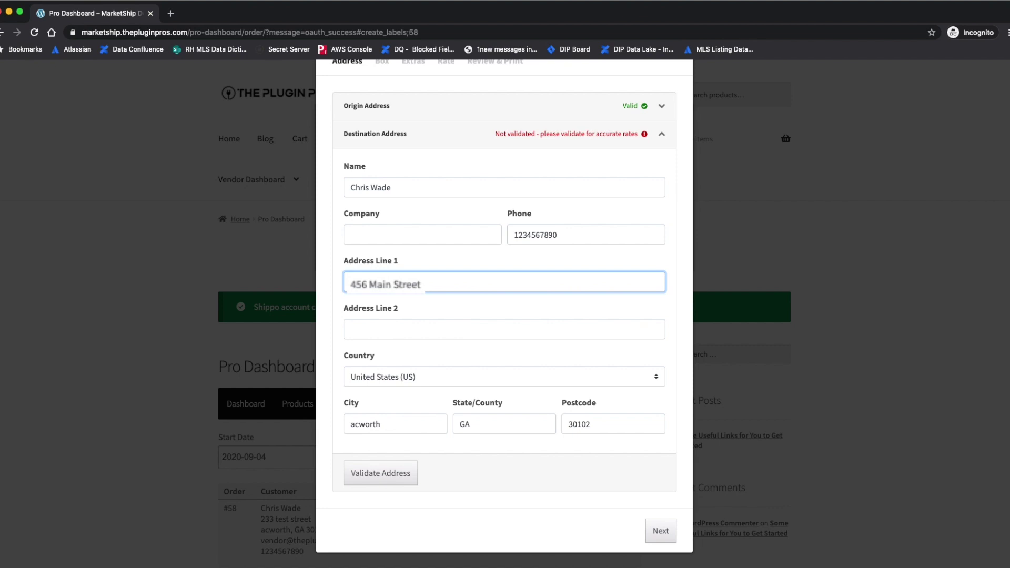
{"action": "left_click", "coordinate": [584, 420]}
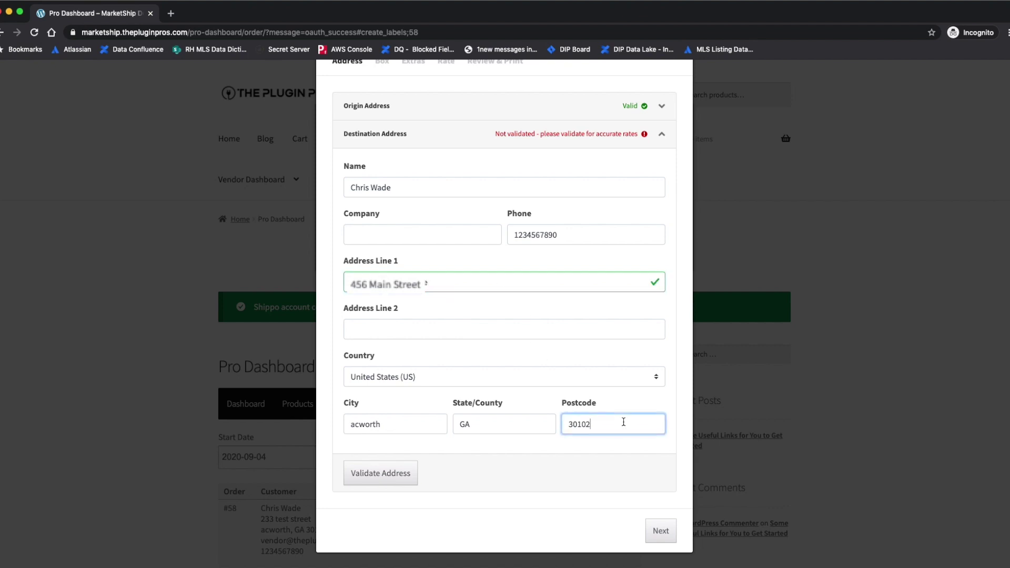
{"action": "left_click", "coordinate": [391, 472]}
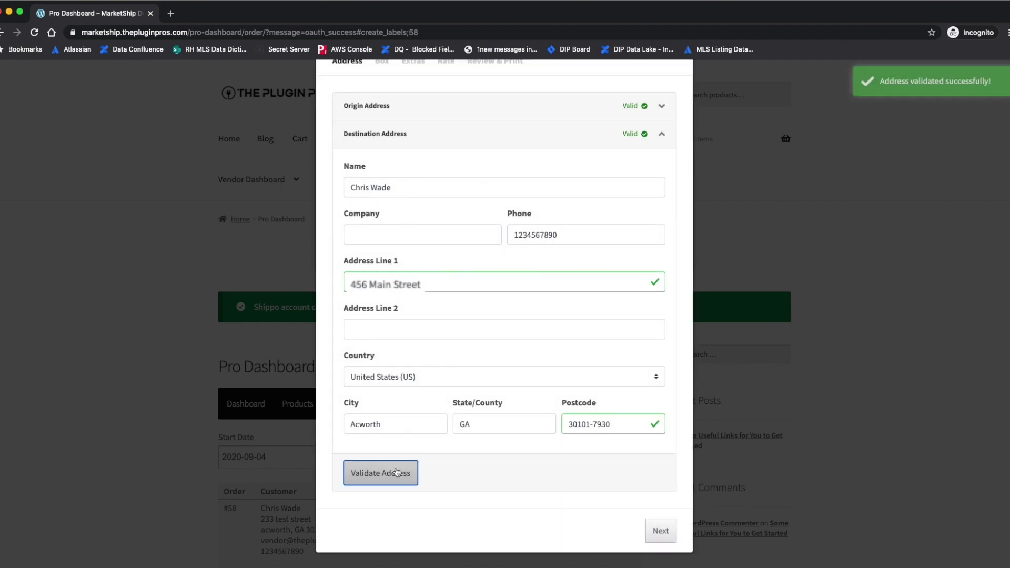
{"action": "left_click", "coordinate": [661, 531]}
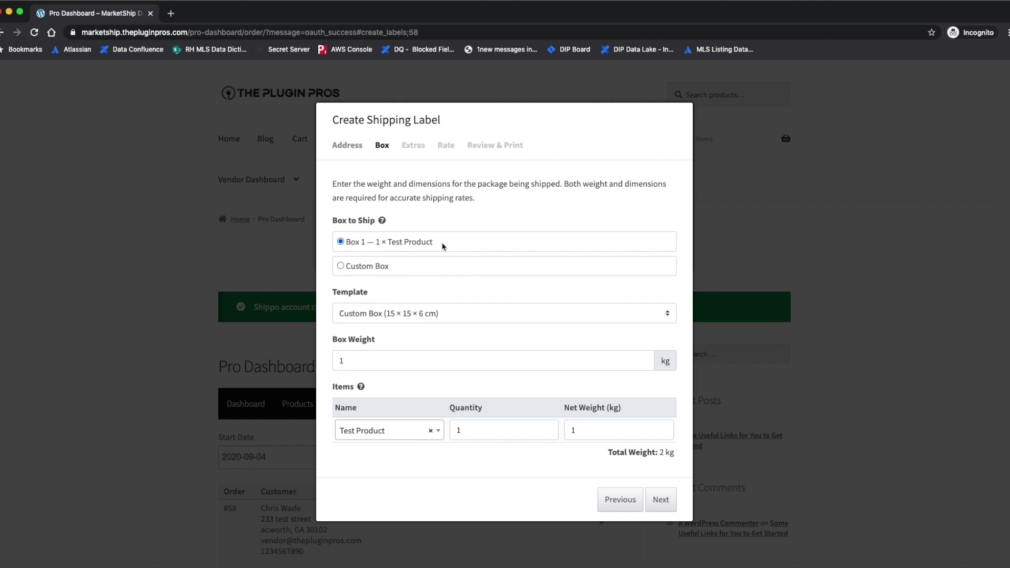
Use a Custom Box for Test Product with a box weight of .1 kg
{"action": "left_click", "coordinate": [407, 269]}
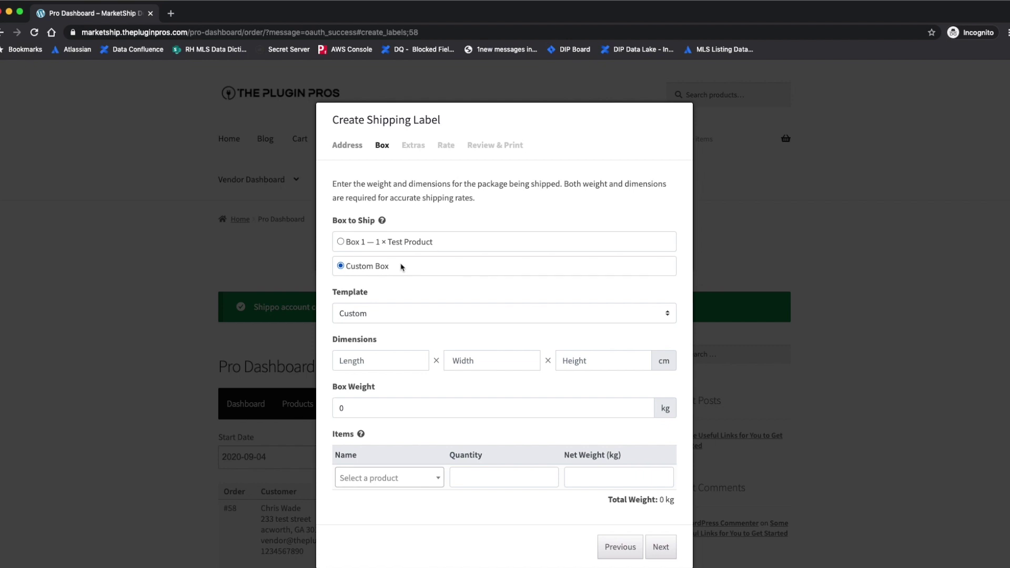
{"action": "left_click", "coordinate": [415, 245]}
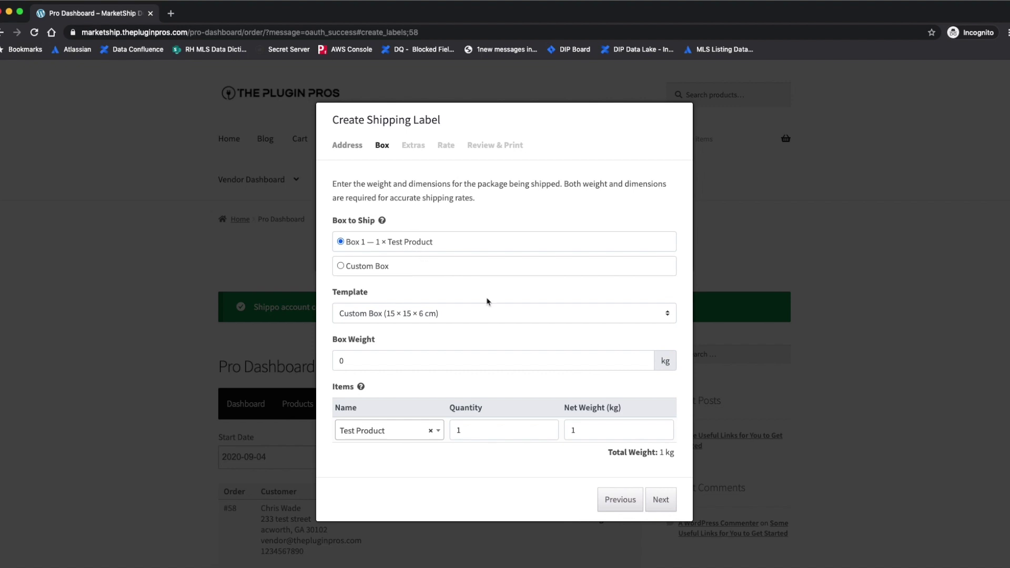
{"action": "left_click", "coordinate": [367, 359]}
{"action": "key", "text": "BackSpace"}
{"action": "type", "text": ".1"}
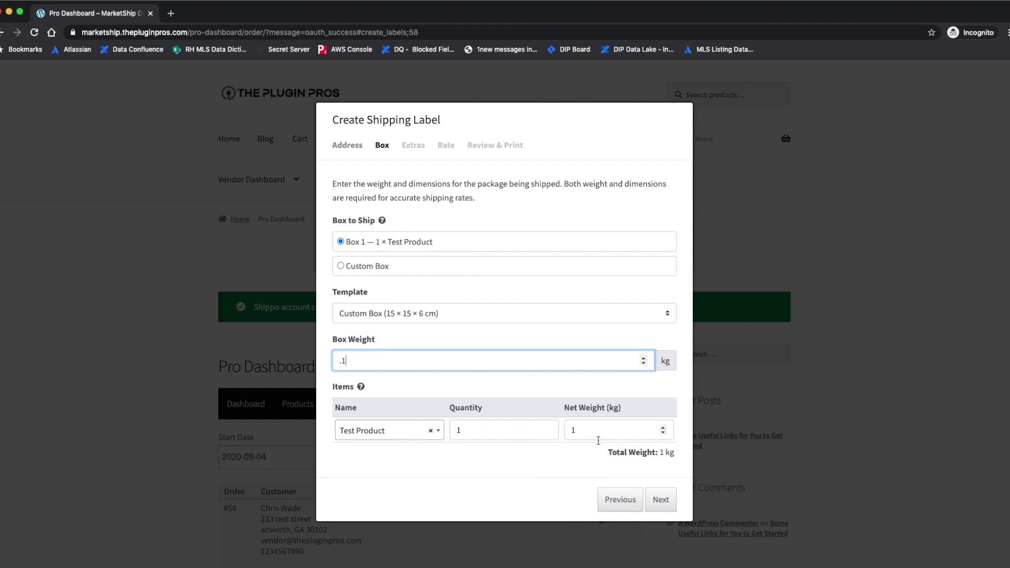
{"action": "left_click", "coordinate": [660, 501]}
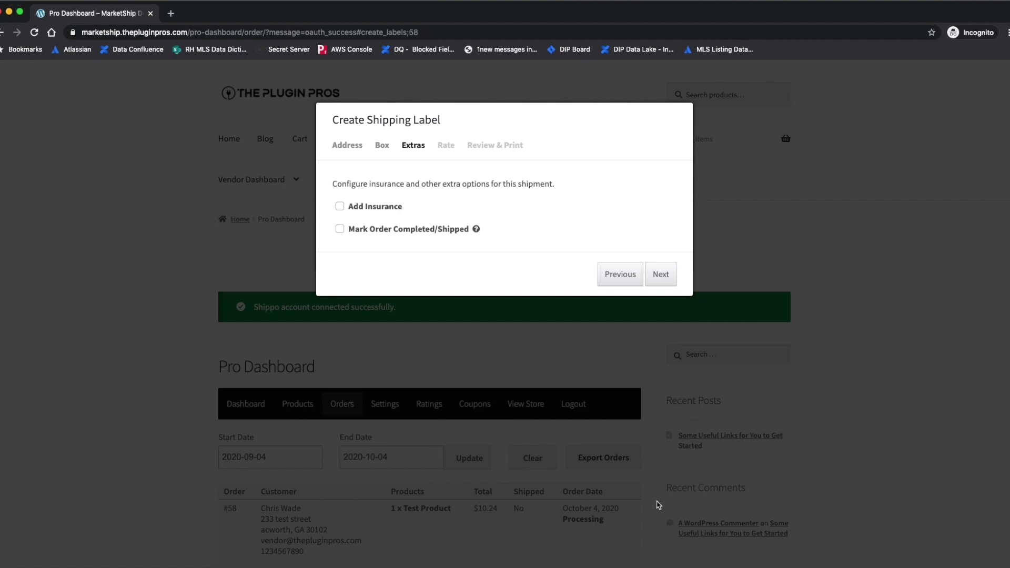
Leave insurance off, tick Mark Order Completed/Shipped, and fetch the USPS rates
{"action": "left_click", "coordinate": [340, 207]}
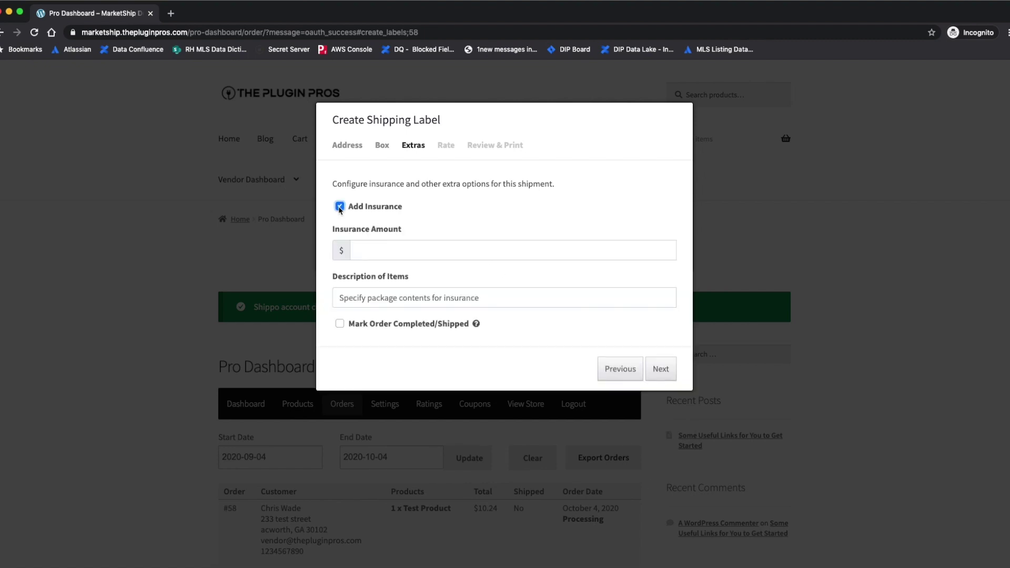
{"action": "left_click", "coordinate": [395, 254]}
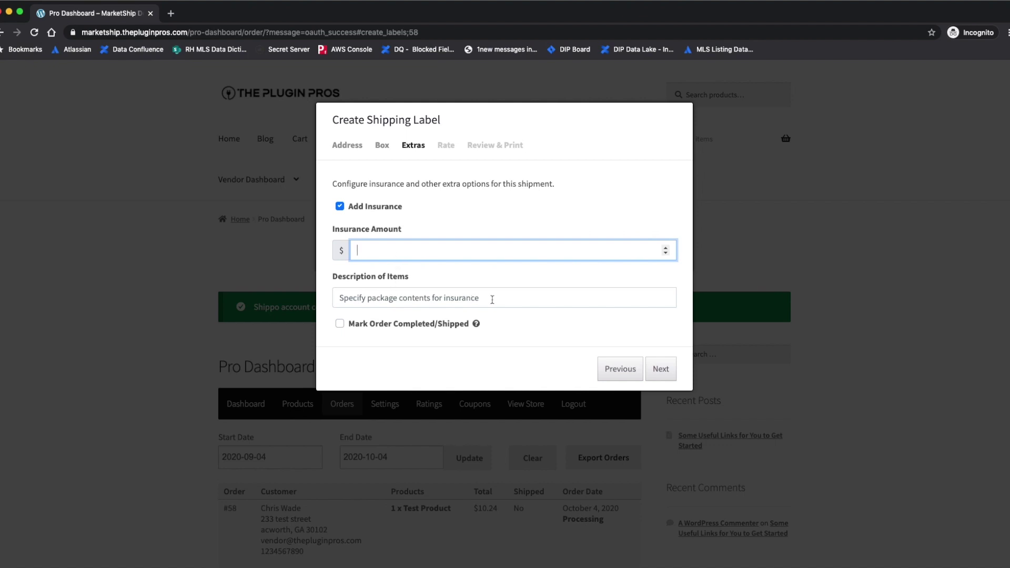
{"action": "left_click", "coordinate": [339, 205]}
{"action": "left_click", "coordinate": [340, 230]}
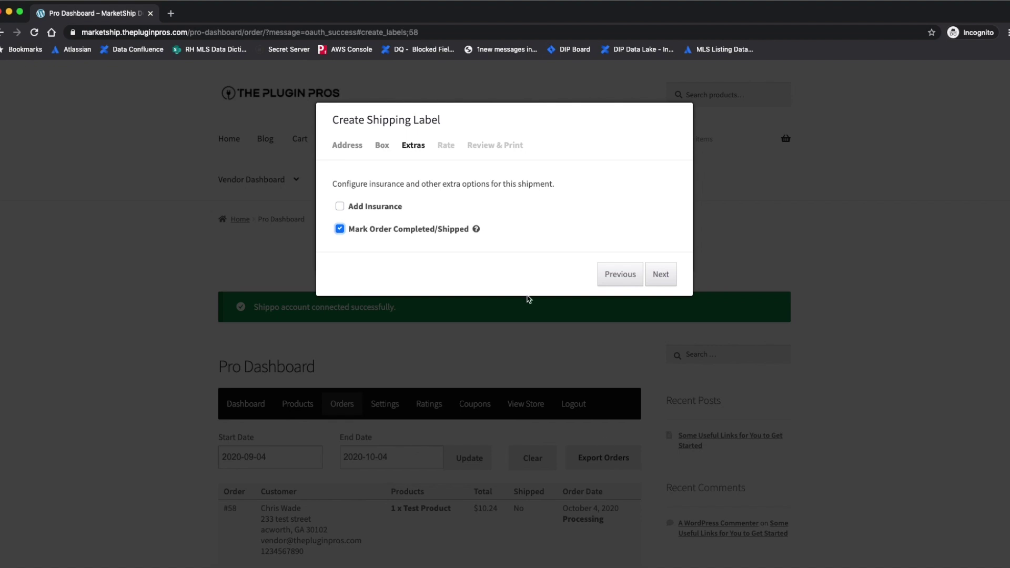
{"action": "left_click", "coordinate": [658, 275]}
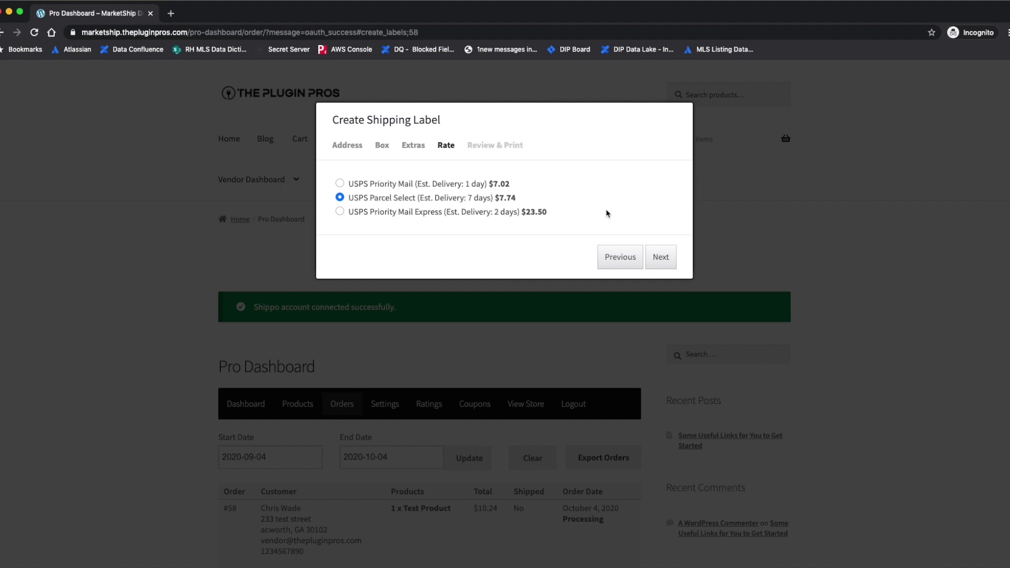
Pick USPS Priority Mail ($7.02) over the customer's Parcel Select and go to Review & Print
{"action": "left_click", "coordinate": [340, 184]}
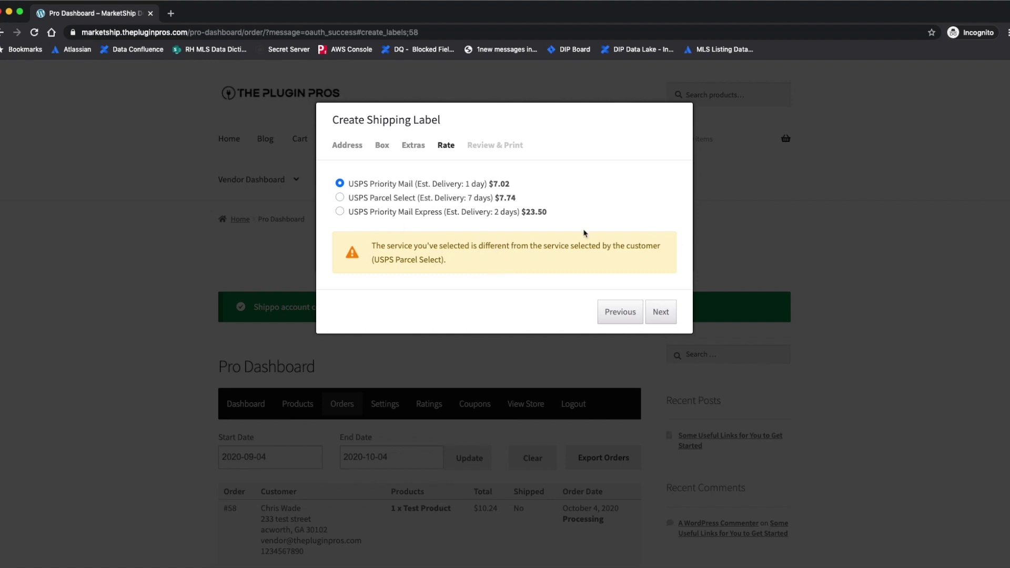
{"action": "left_click_drag", "start_coordinate": [447, 260], "coordinate": [368, 259]}
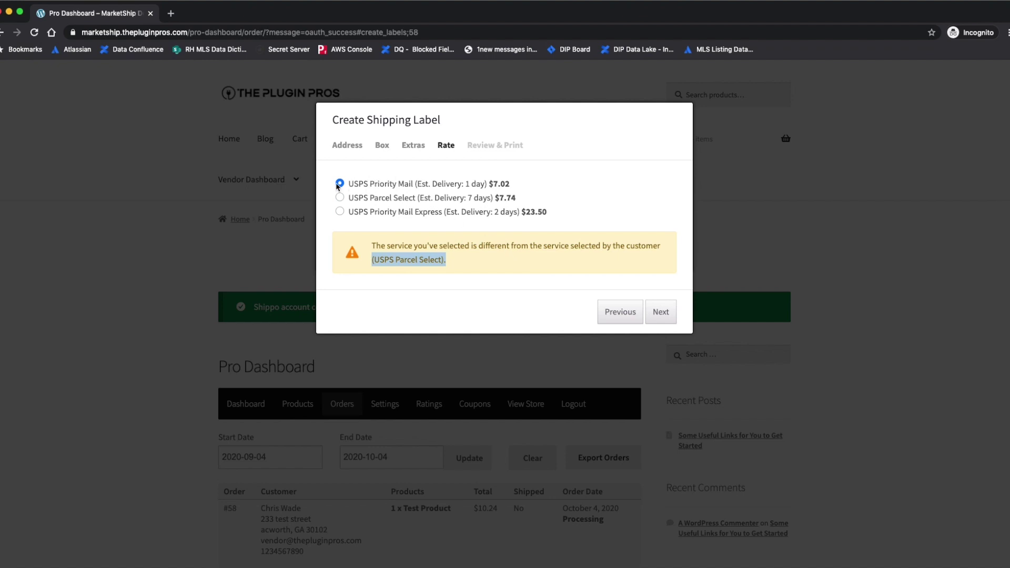
{"action": "left_click", "coordinate": [659, 312]}
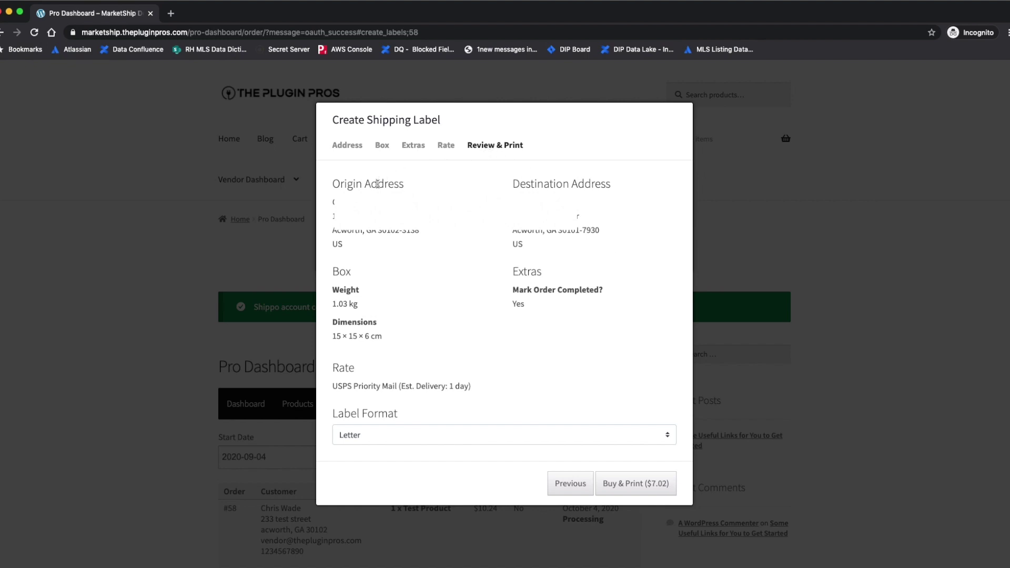
Buy the Priority Mail label in Letter format, cancelling the print preview
{"action": "left_click", "coordinate": [501, 439]}
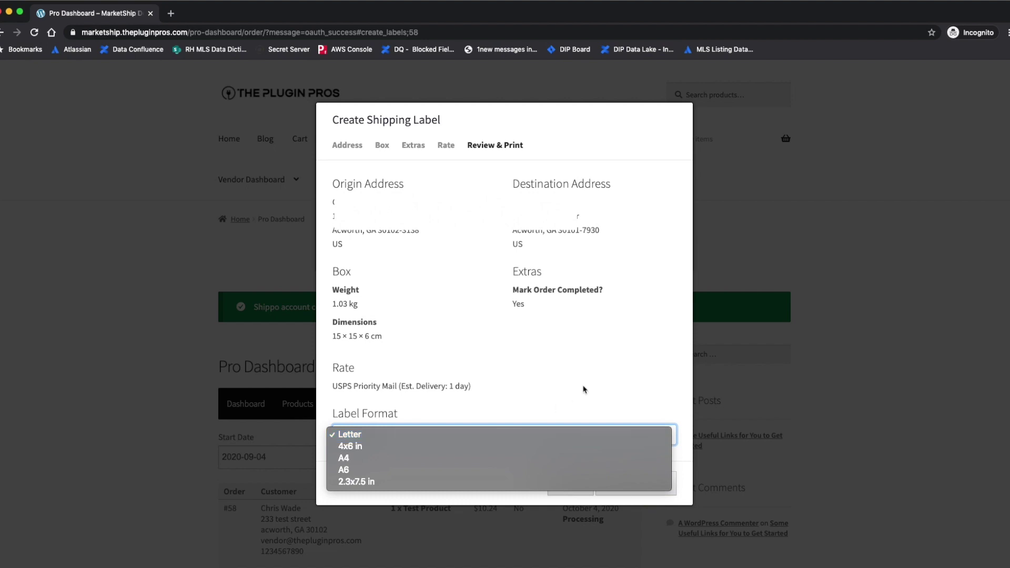
{"action": "left_click", "coordinate": [600, 380]}
{"action": "left_click", "coordinate": [634, 491]}
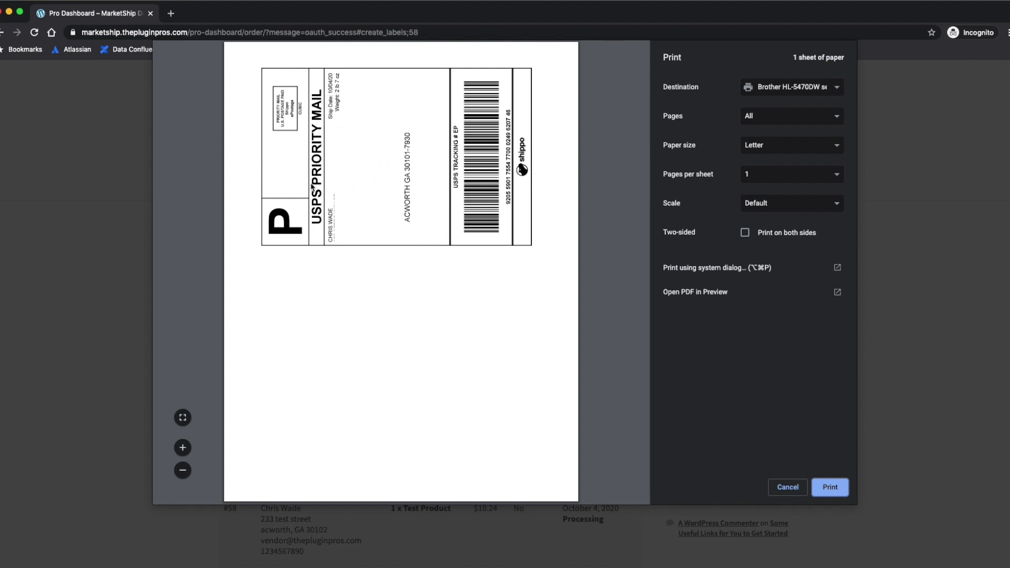
{"action": "left_click", "coordinate": [788, 488]}
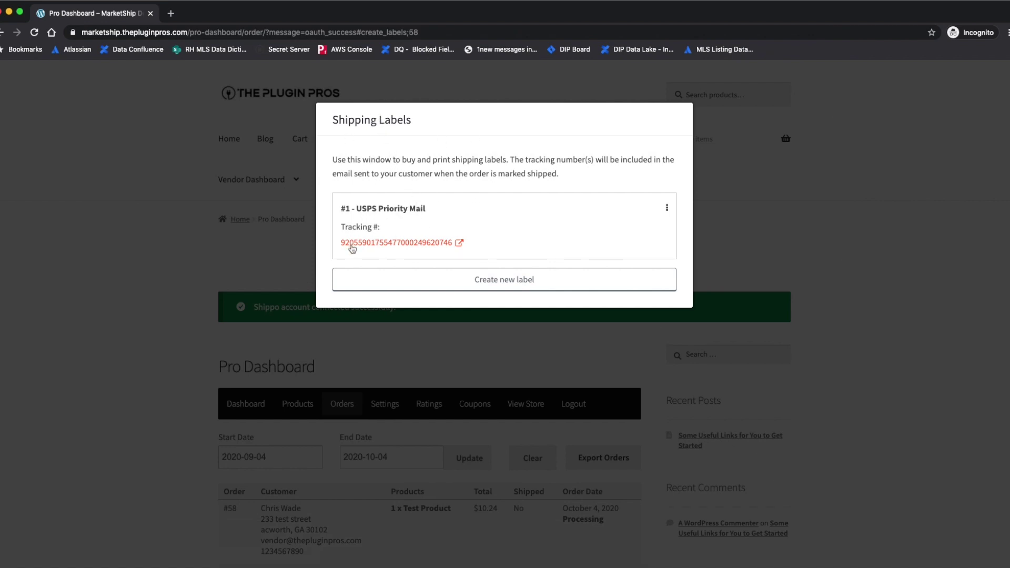
Dismiss the label's options menu and close the Shipping Labels window to the orders list
{"action": "left_click", "coordinate": [667, 209]}
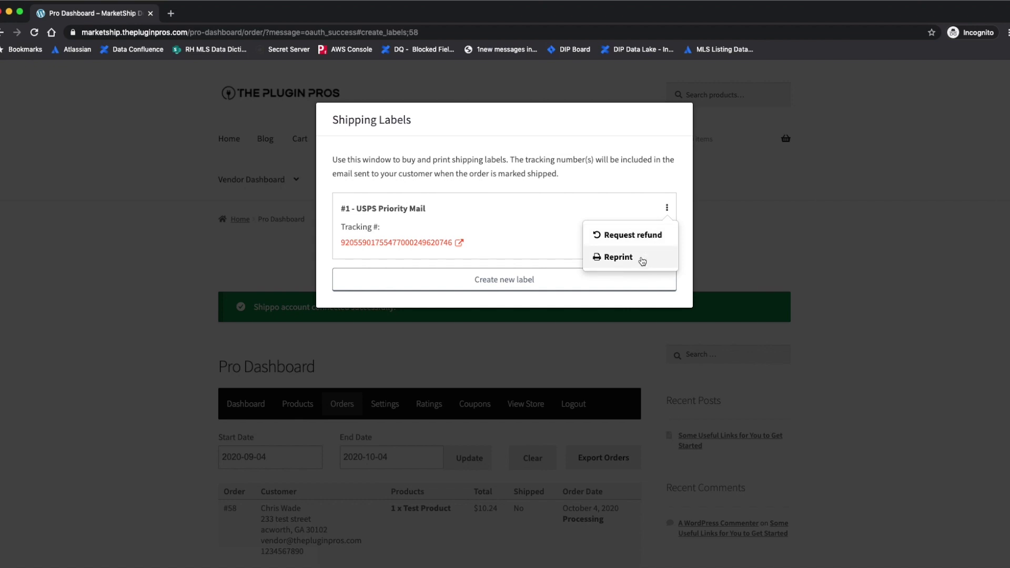
{"action": "left_click", "coordinate": [558, 156]}
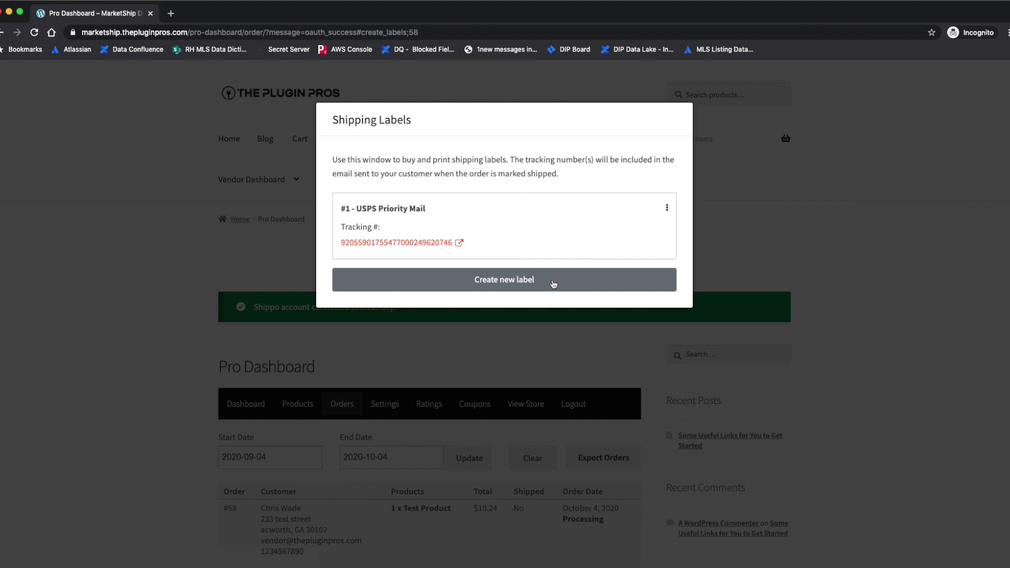
{"action": "left_click", "coordinate": [855, 316]}
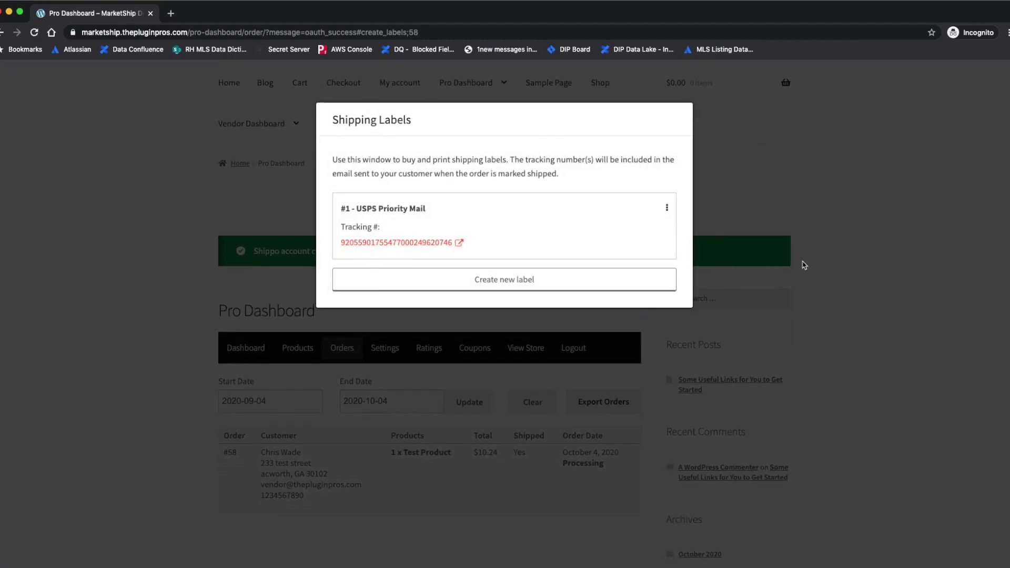
{"action": "left_click", "coordinate": [809, 264]}
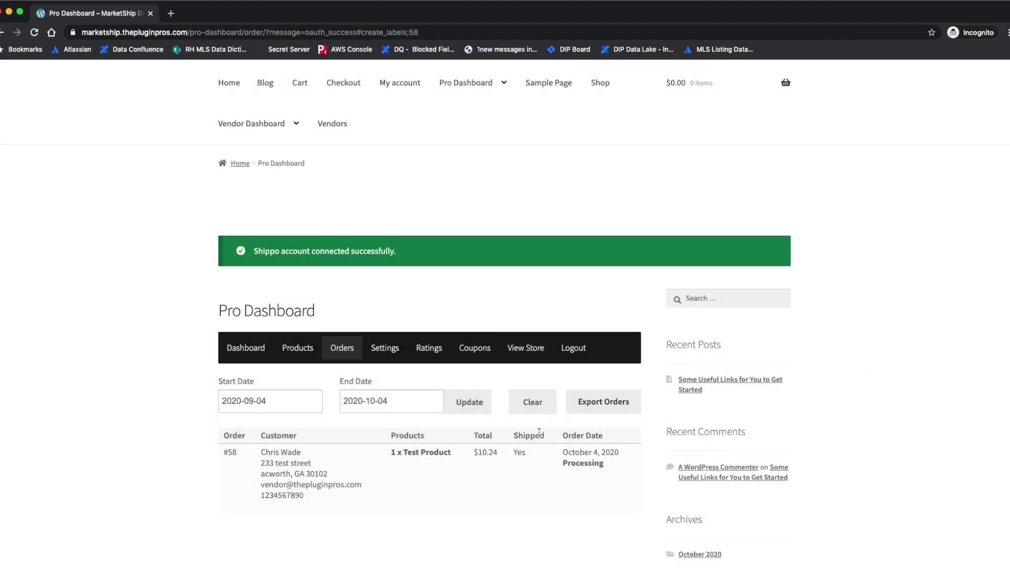
{"action": "left_click_drag", "start_coordinate": [537, 457], "coordinate": [517, 436]}
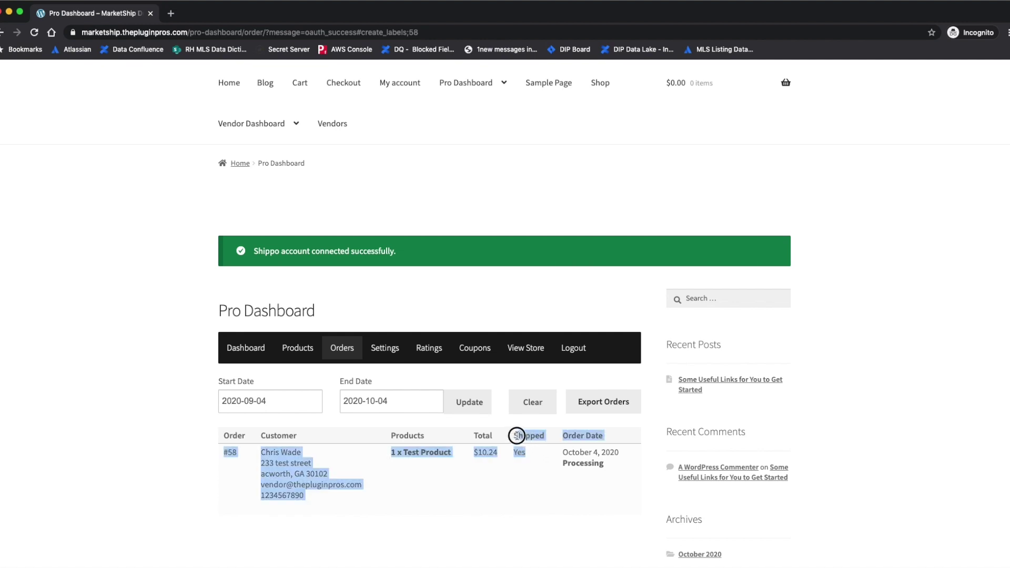
{"action": "left_click", "coordinate": [884, 466]}
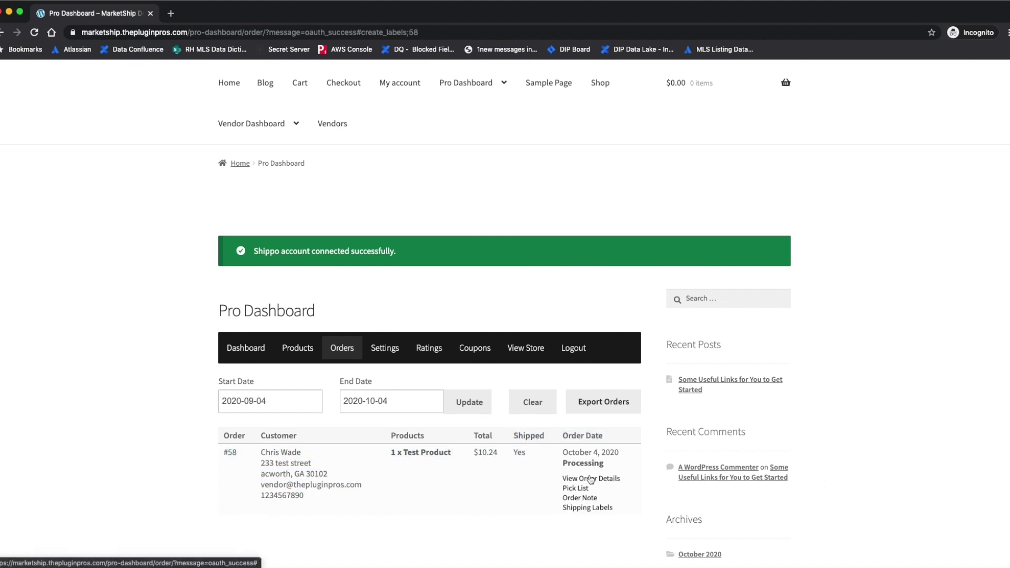
{"action": "left_click", "coordinate": [580, 508]}
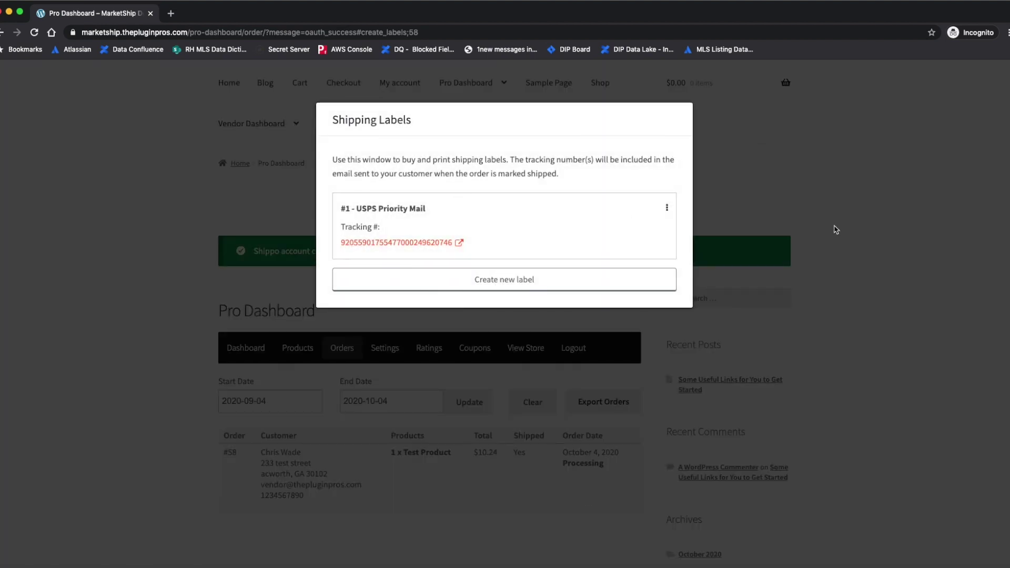
{"action": "left_click", "coordinate": [912, 282]}
{"action": "scroll", "coordinate": [911, 306], "scroll_direction": "down", "scroll_amount": 2}
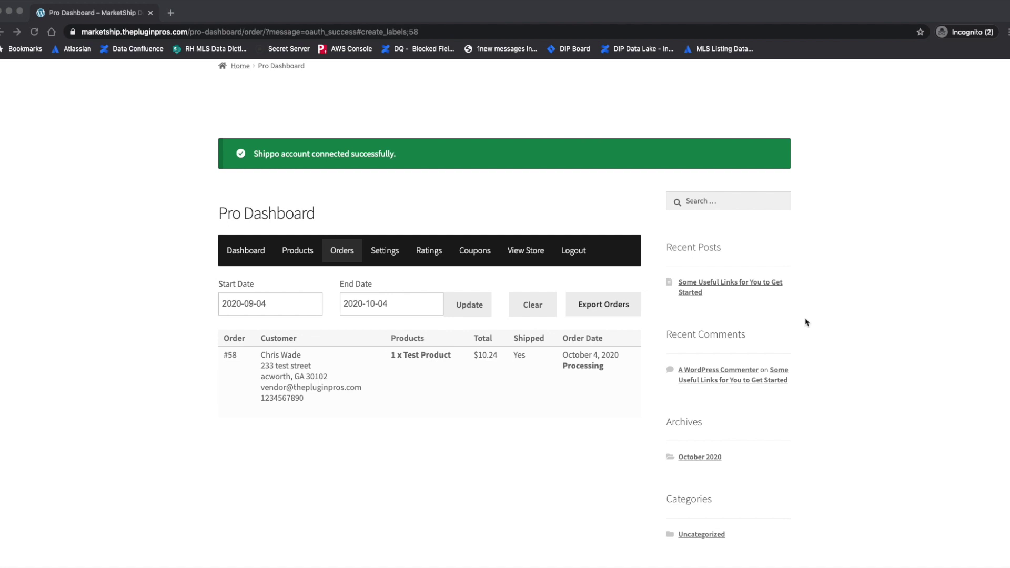
{"action": "mouse_move", "coordinate": [369, 566]}
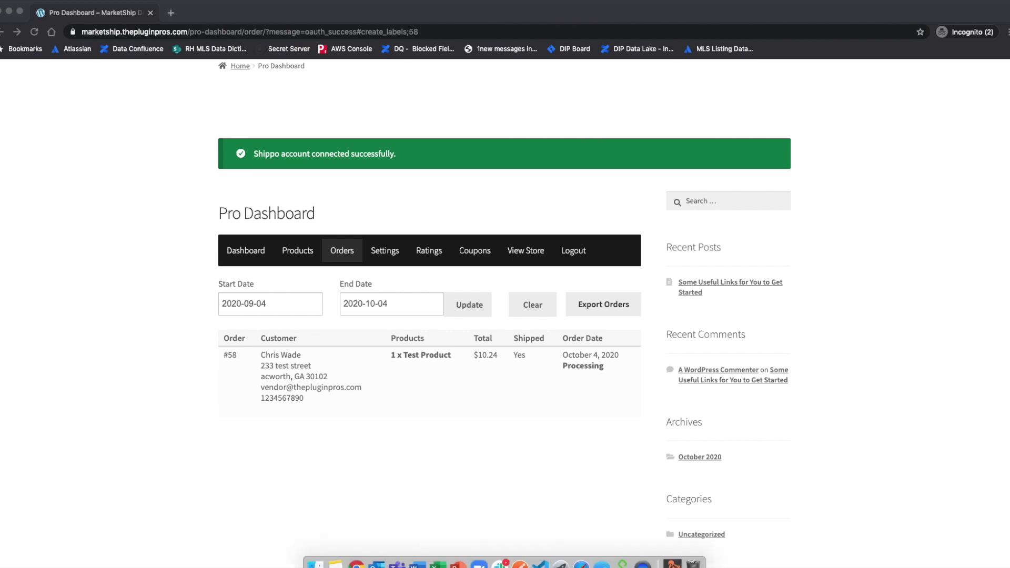
Switch to the Gmail window and open the USPS tracking link in the order #58 shipped email
{"action": "right_click", "coordinate": [350, 552]}
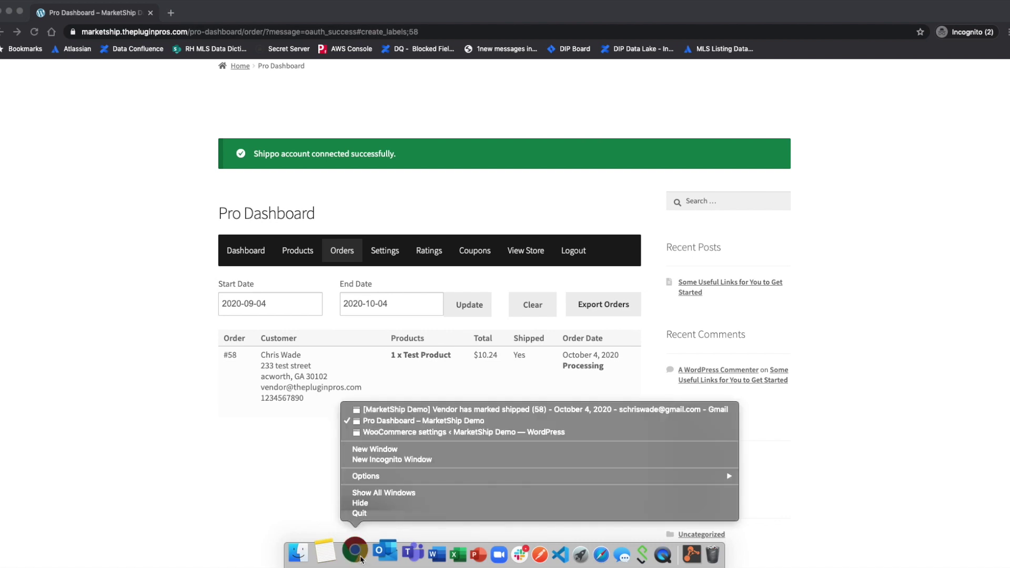
{"action": "left_click", "coordinate": [401, 410]}
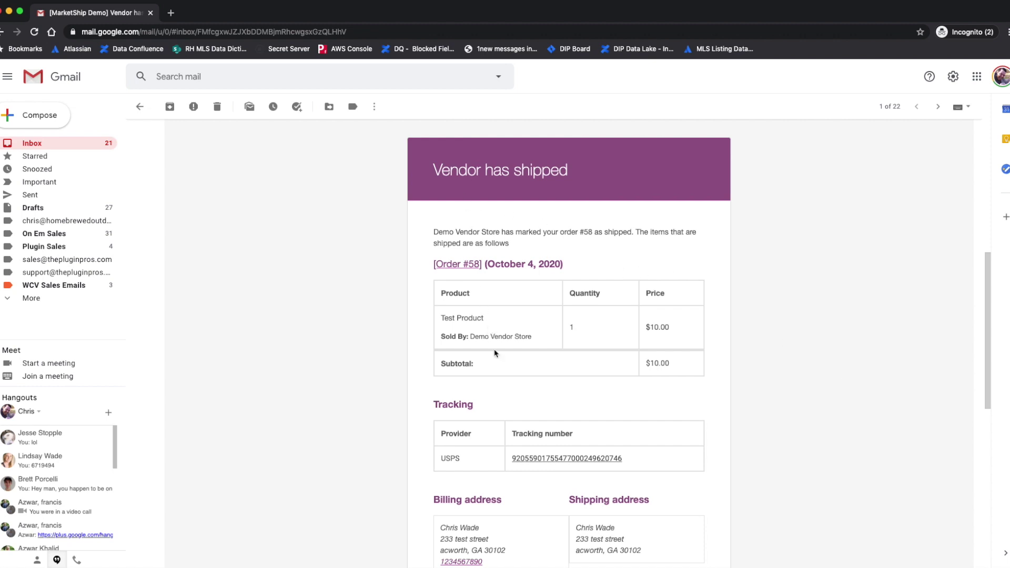
{"action": "scroll", "coordinate": [506, 377], "scroll_direction": "down", "scroll_amount": 2}
{"action": "scroll", "coordinate": [507, 378], "scroll_direction": "down", "scroll_amount": 1}
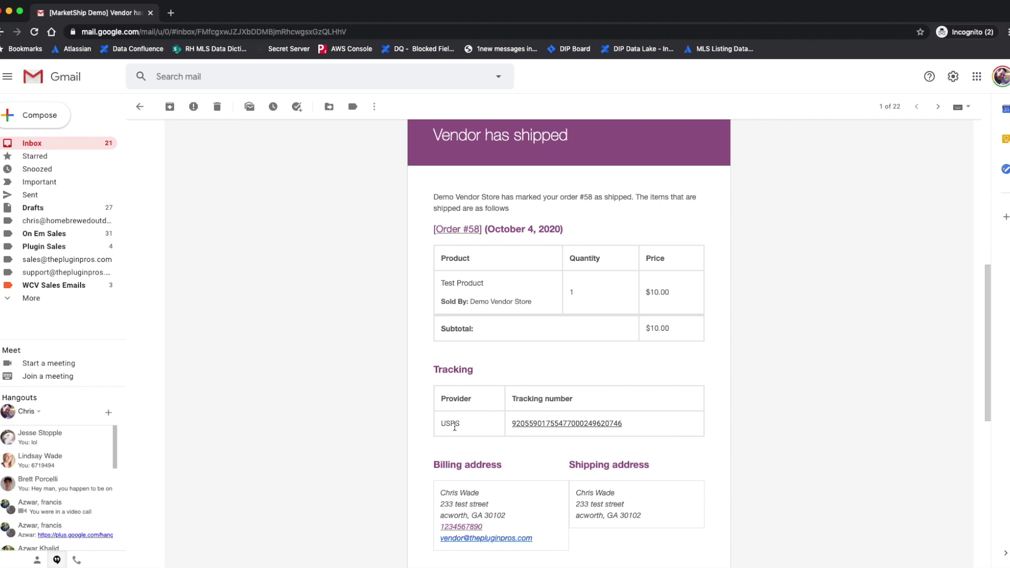
{"action": "left_click", "coordinate": [576, 424]}
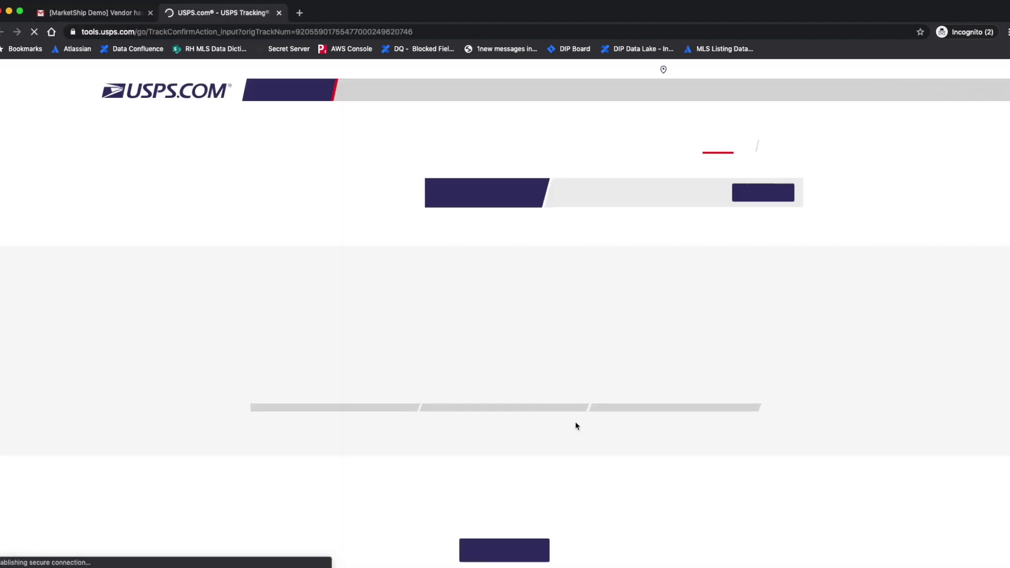